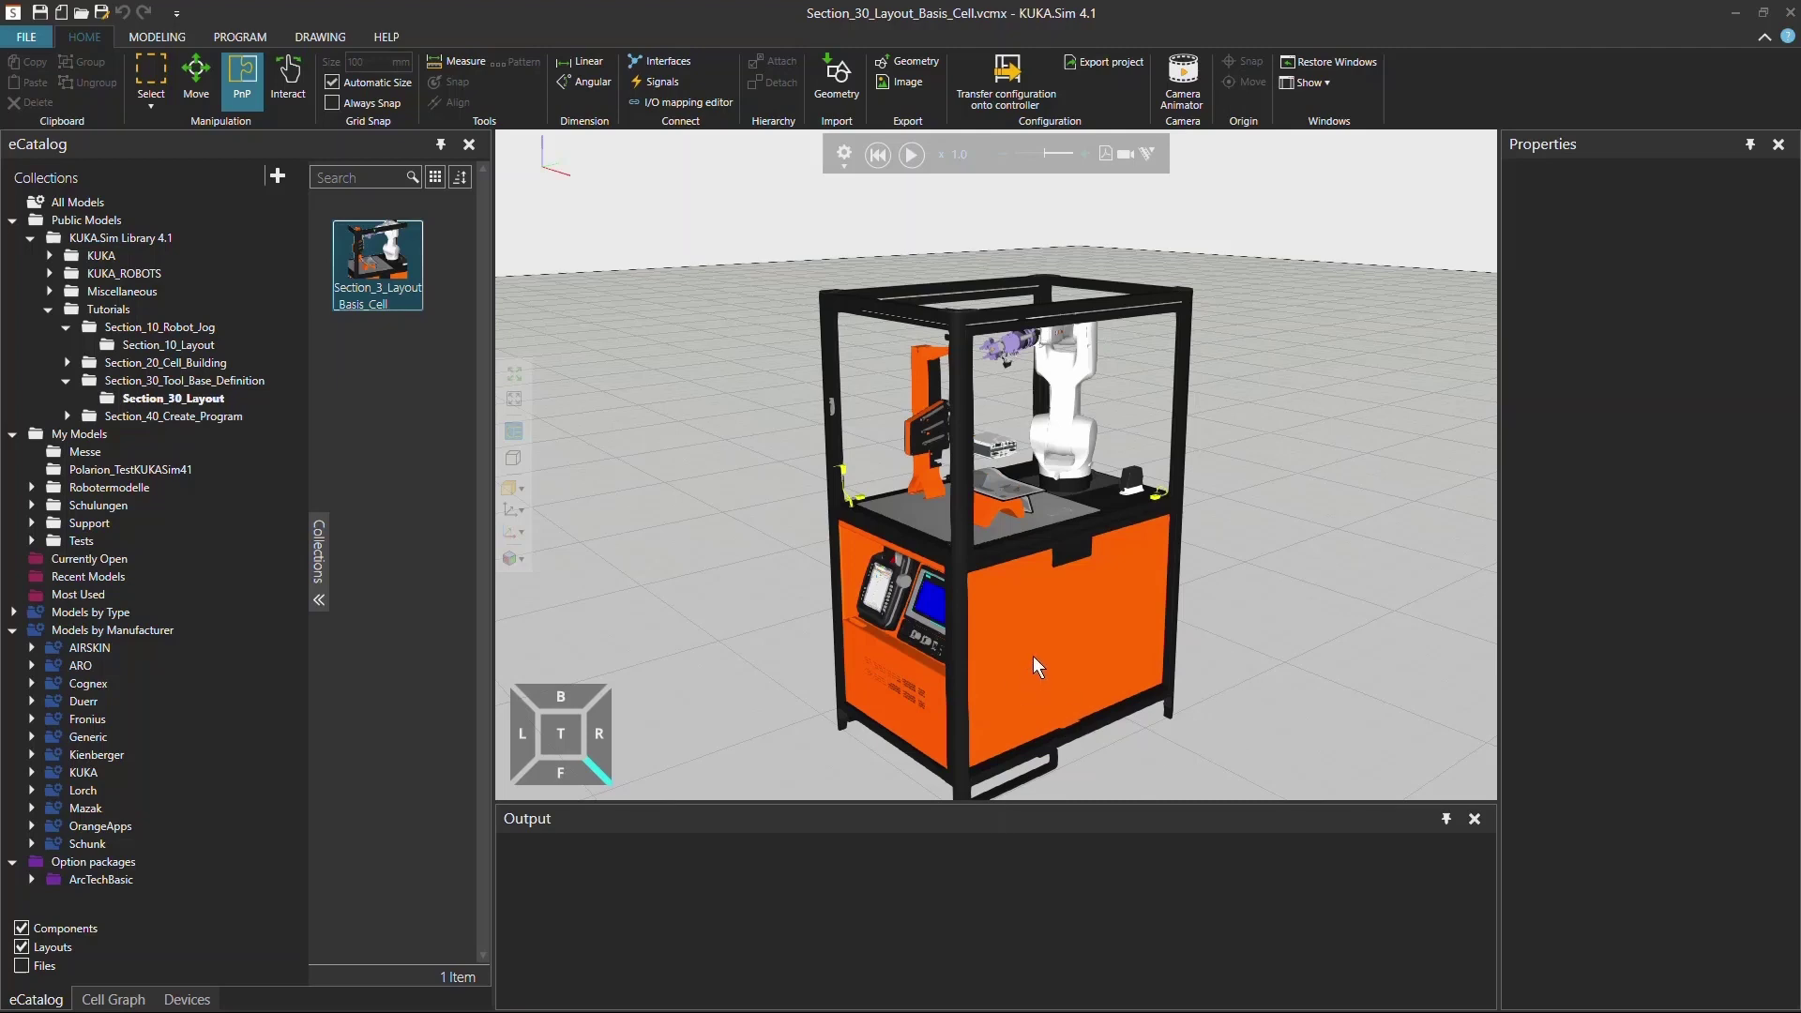
- Orbit to a high front-right view of the cell, select the gripper and zoom in on it
{"action": "right_click_drag", "start_coordinate": [1033, 657], "coordinate": [1056, 647]}
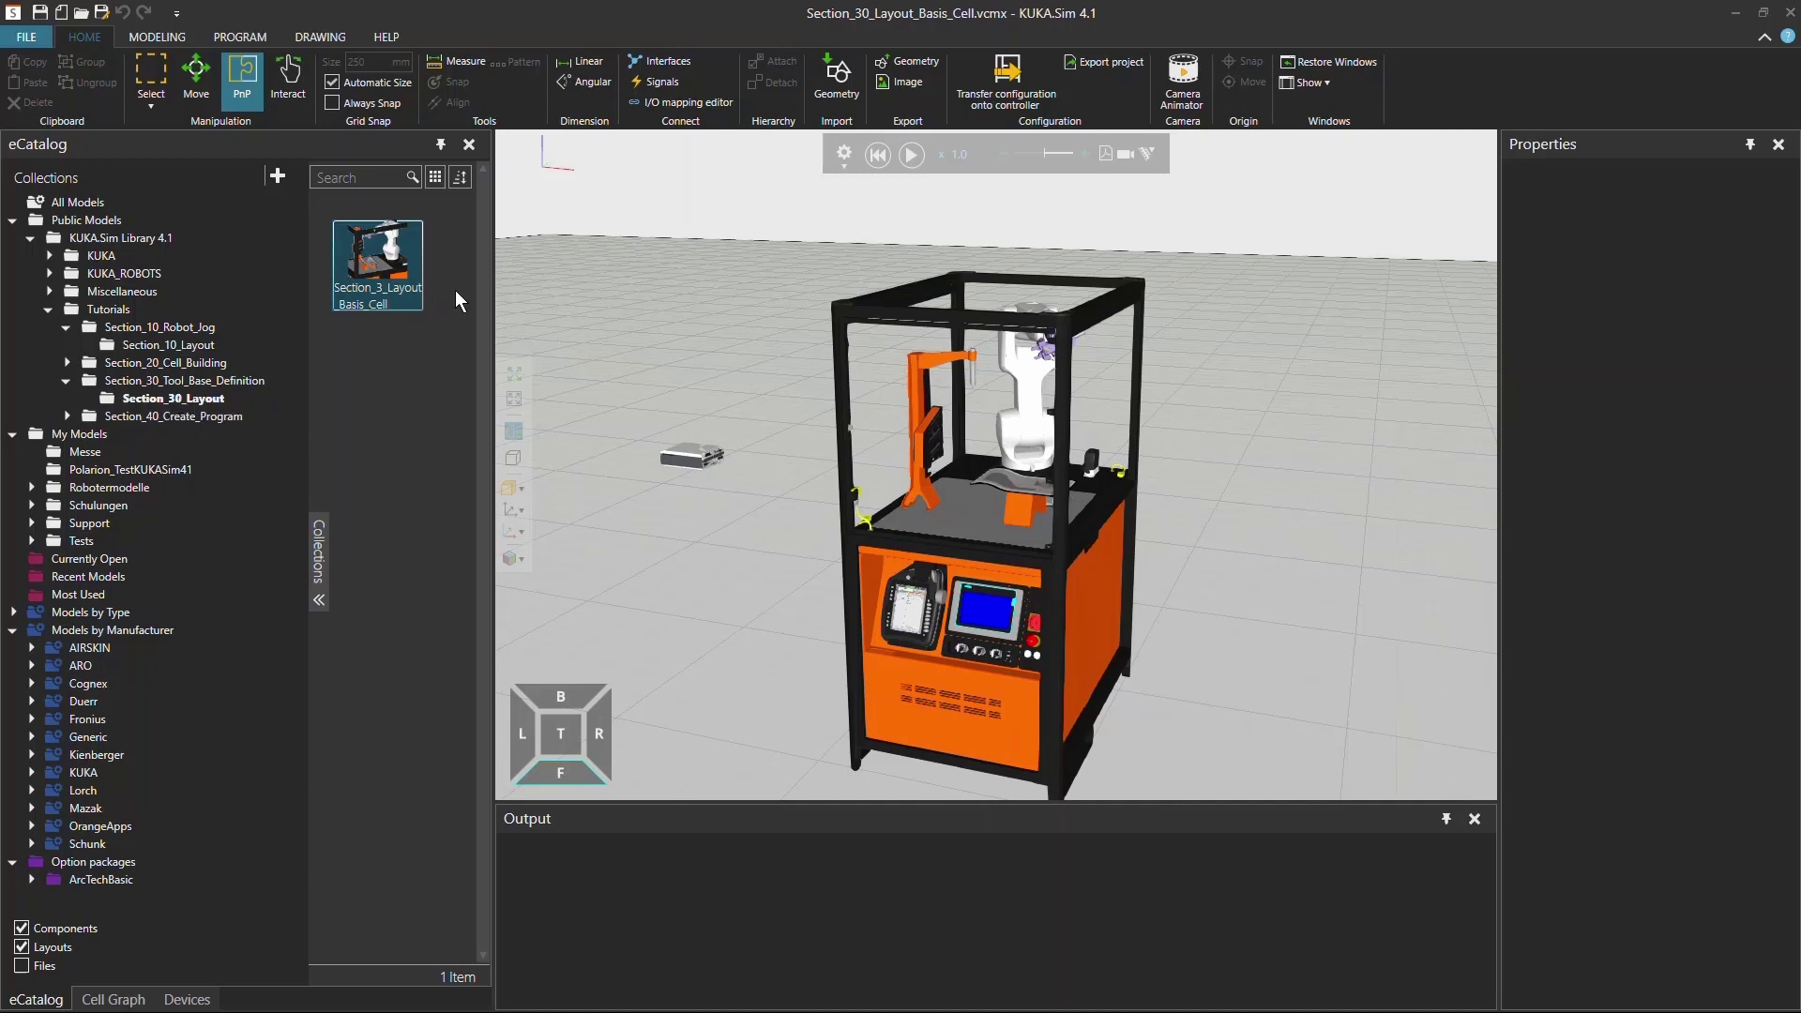
{"action": "right_click_drag", "start_coordinate": [1176, 674], "coordinate": [1155, 668]}
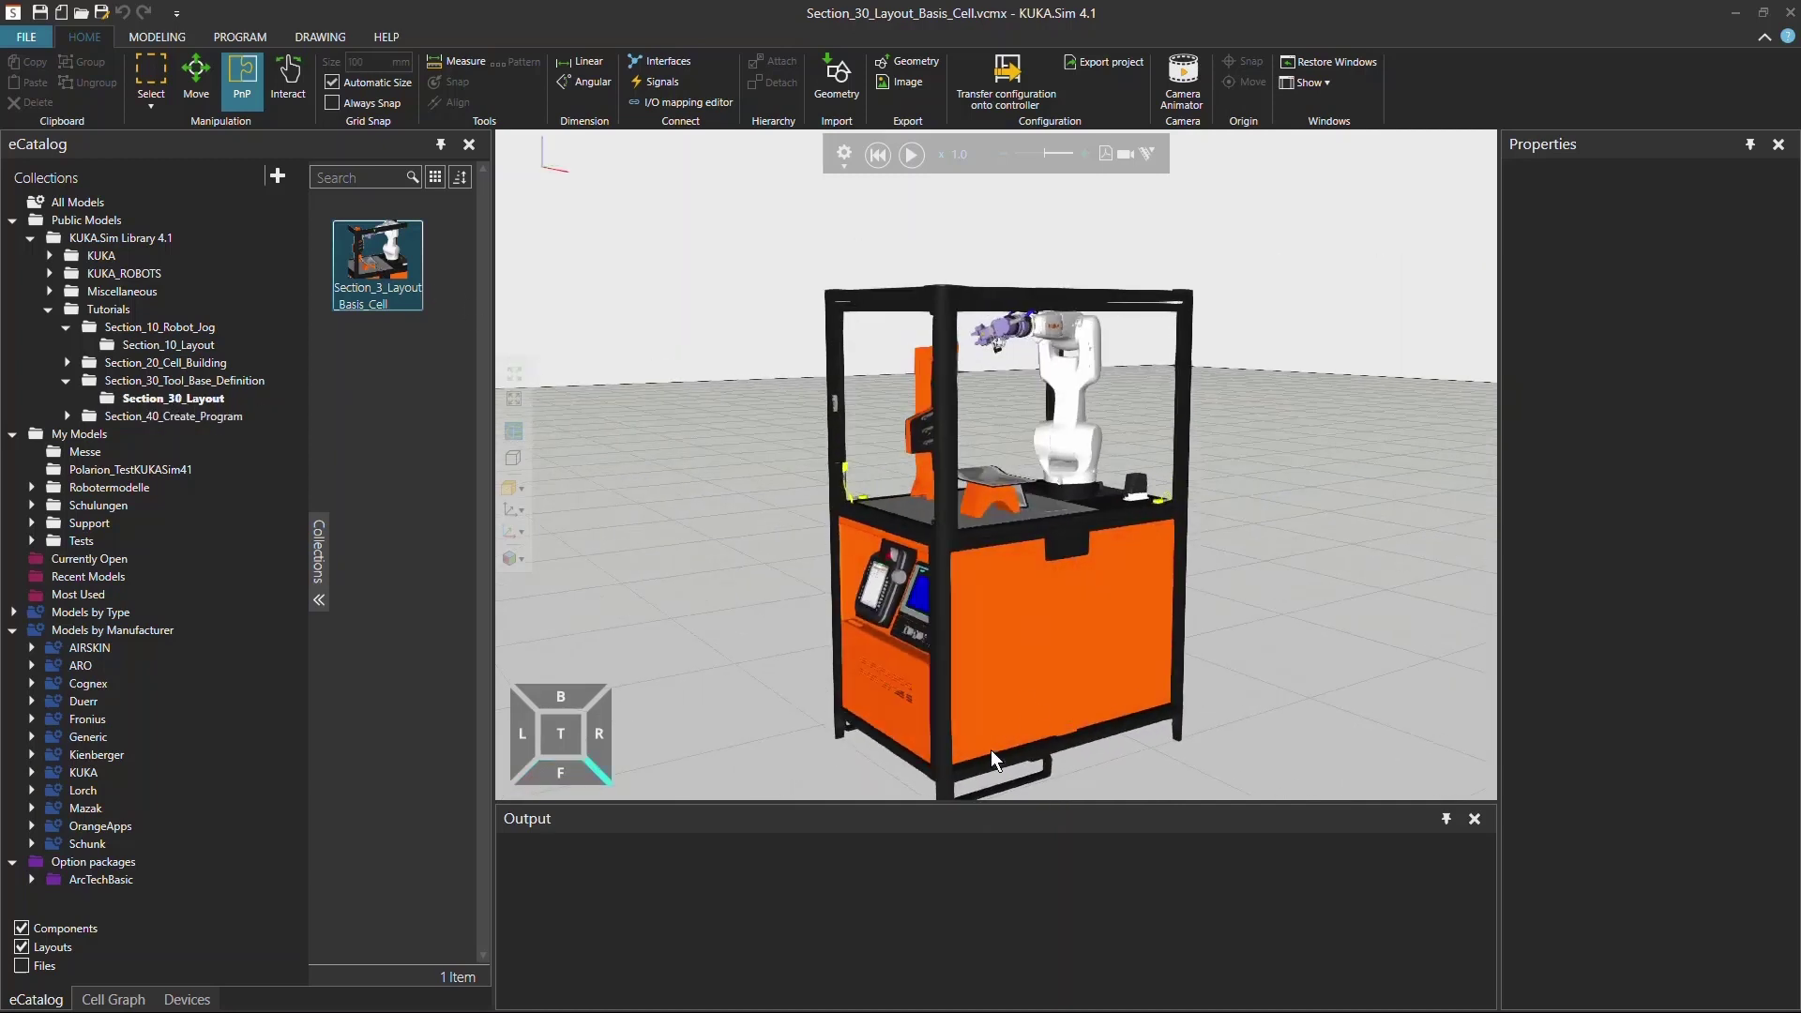
{"action": "right_click_drag", "start_coordinate": [1014, 740], "coordinate": [1063, 662]}
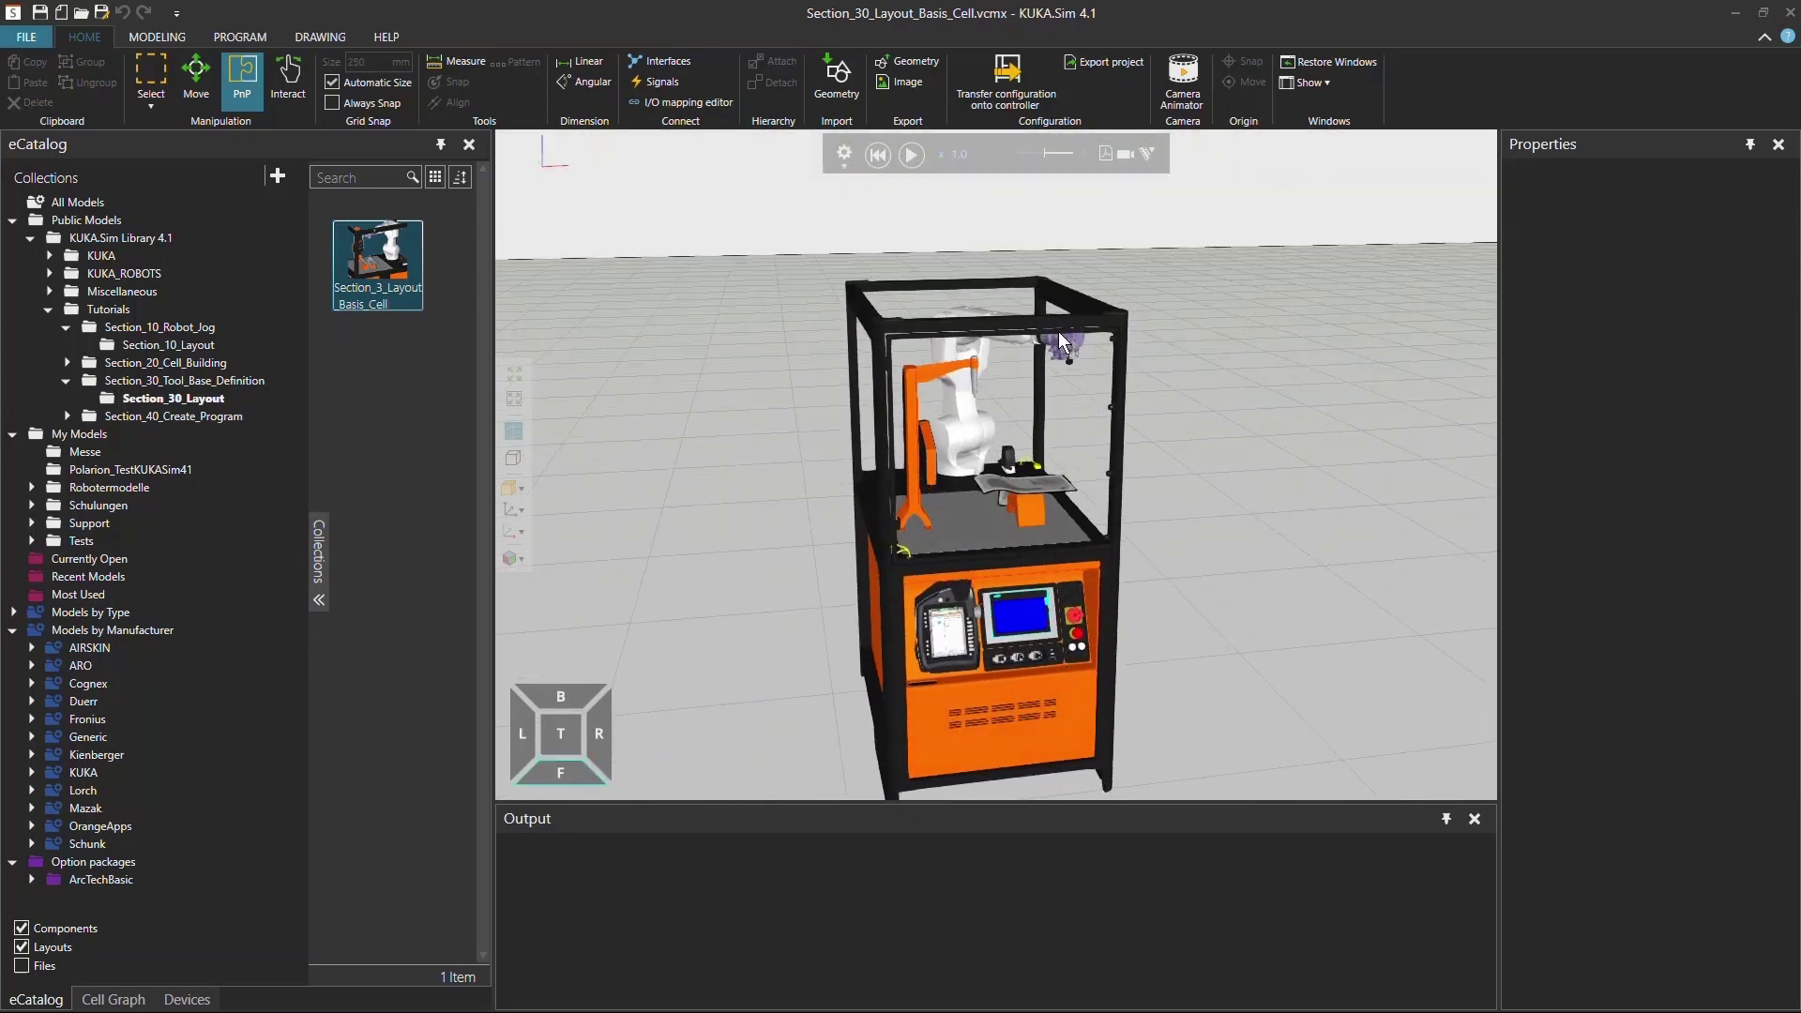
{"action": "left_click", "coordinate": [1066, 355]}
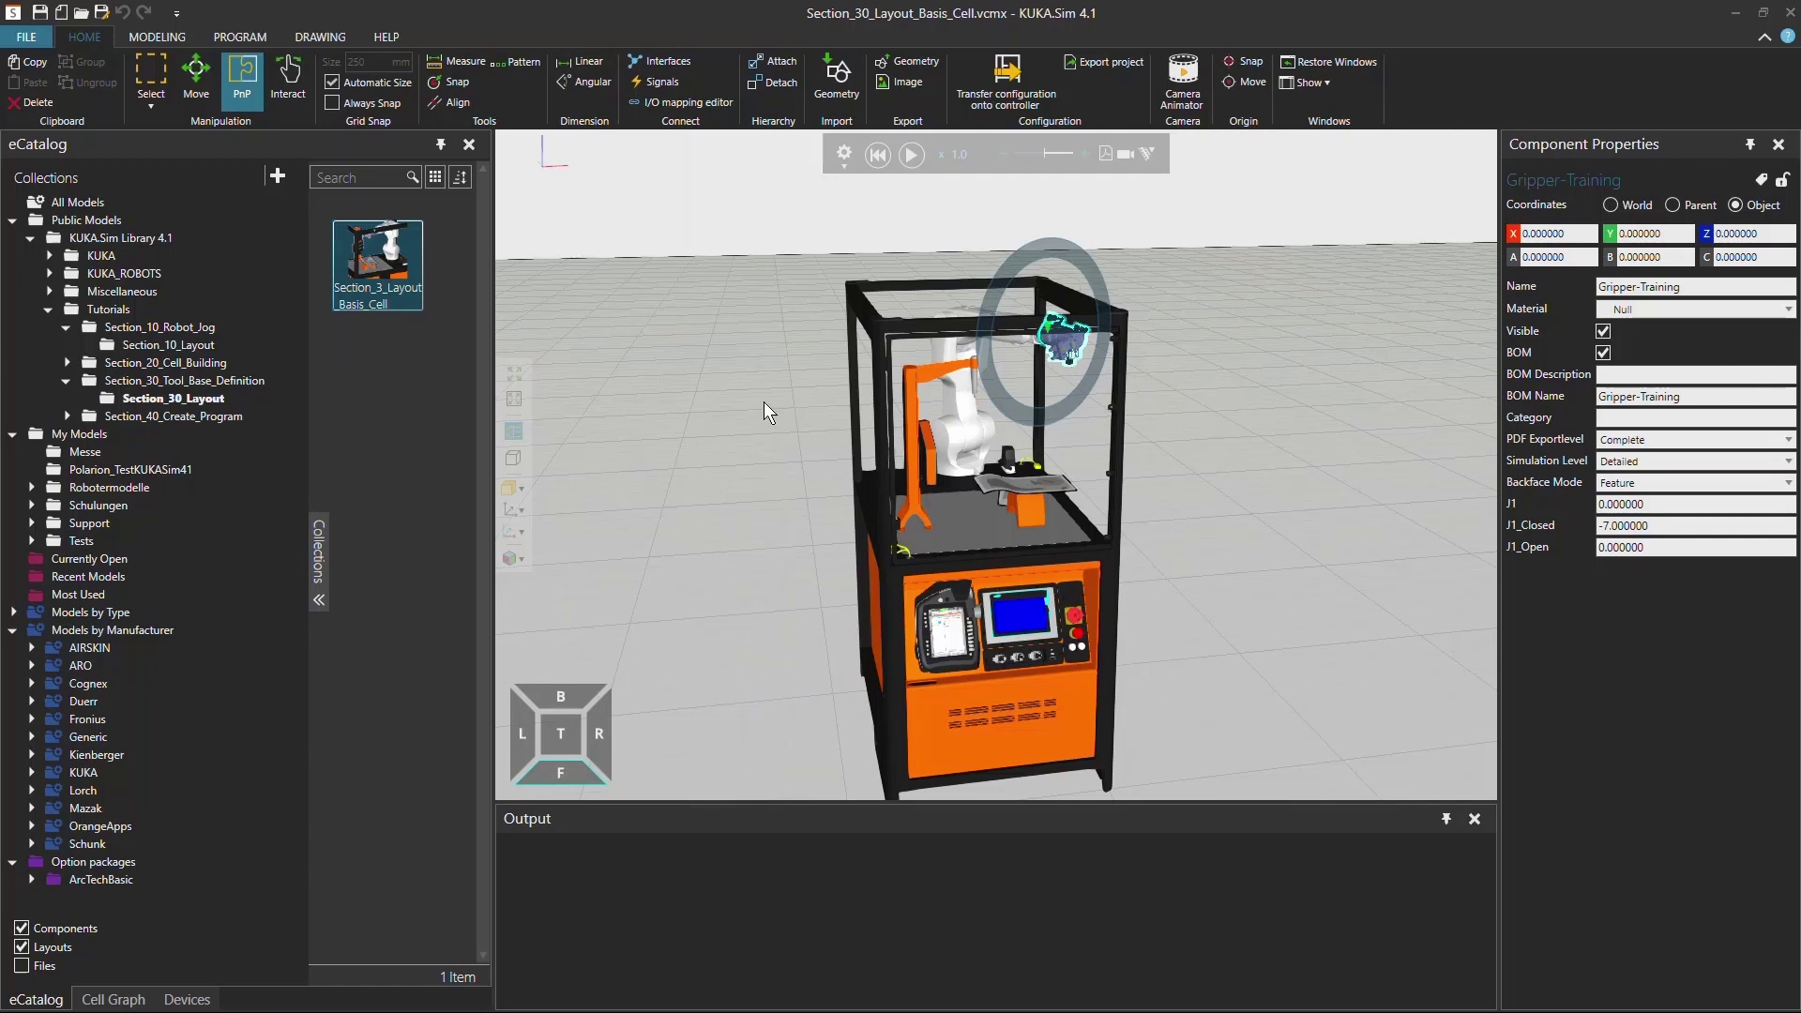
{"action": "left_click", "coordinate": [514, 400]}
- Select the KR 10 R900-2 robot from a side view and switch to the PROGRAM workspace
{"action": "mouse_move", "coordinate": [1078, 450]}
{"action": "right_mouse_down"}
{"action": "mouse_move", "coordinate": [1050, 486]}
{"action": "mouse_move", "coordinate": [1072, 477]}
{"action": "right_mouse_up"}
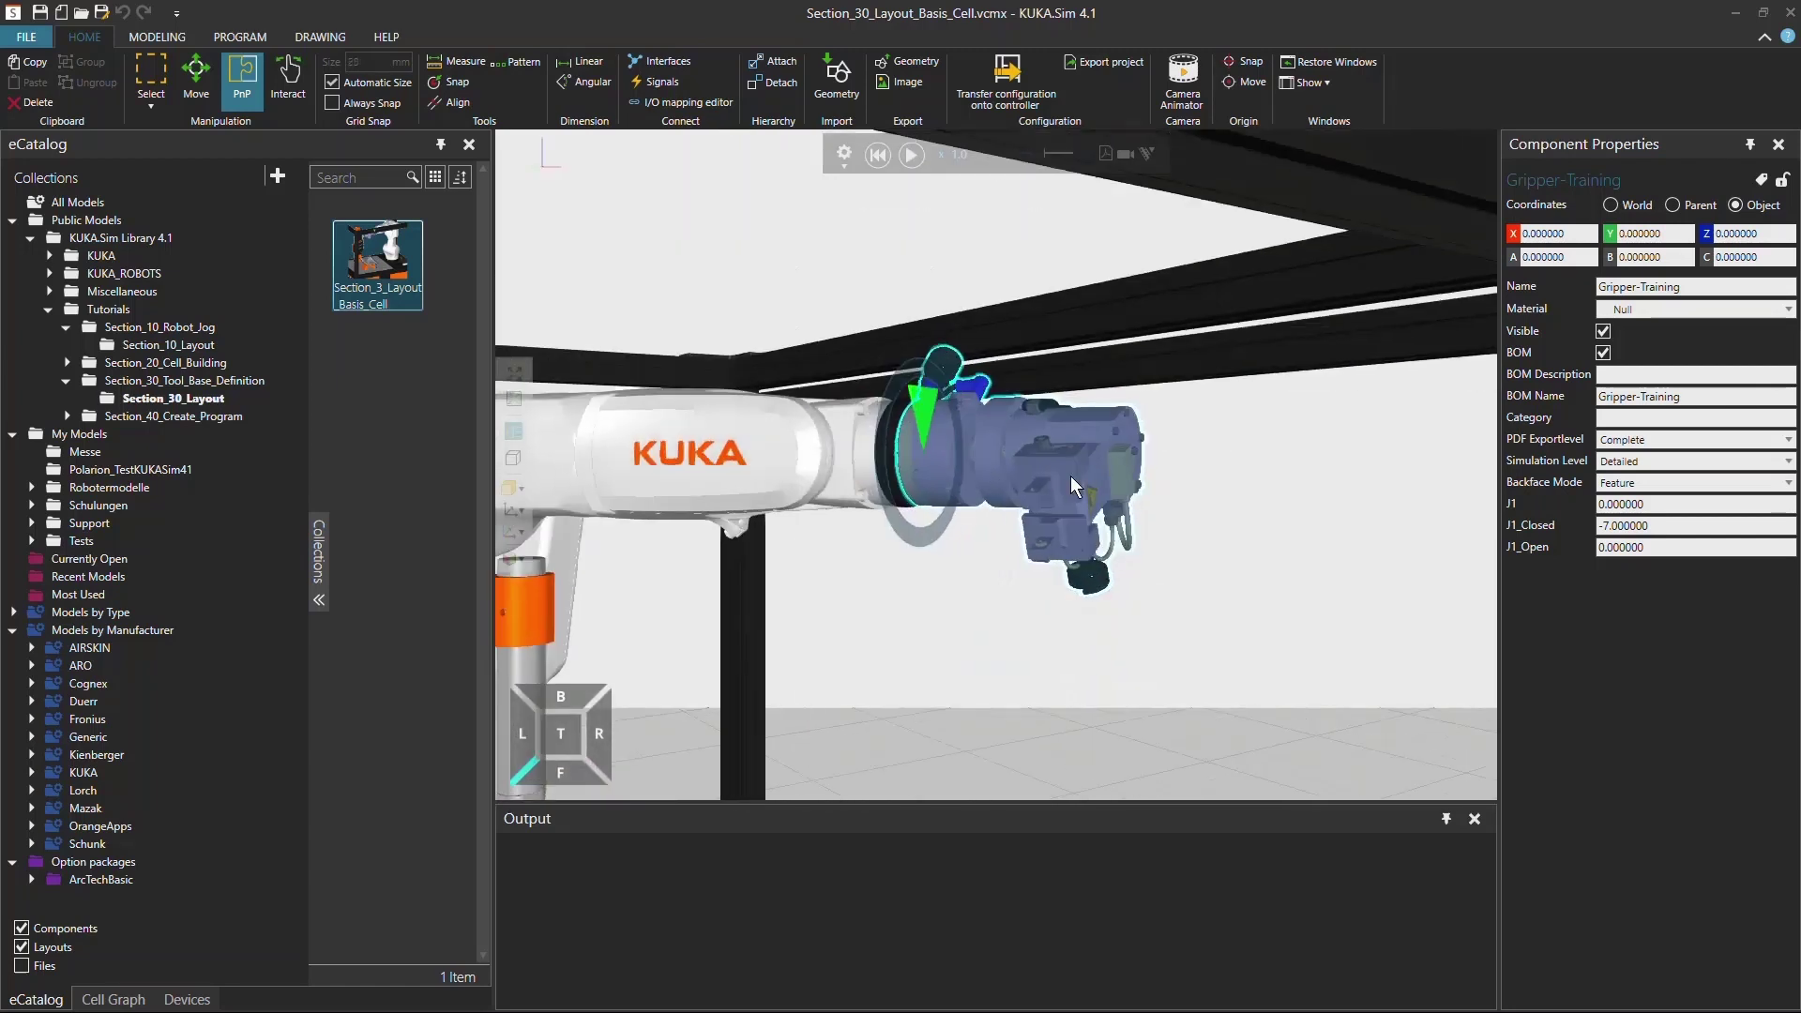
{"action": "left_click", "coordinate": [755, 446]}
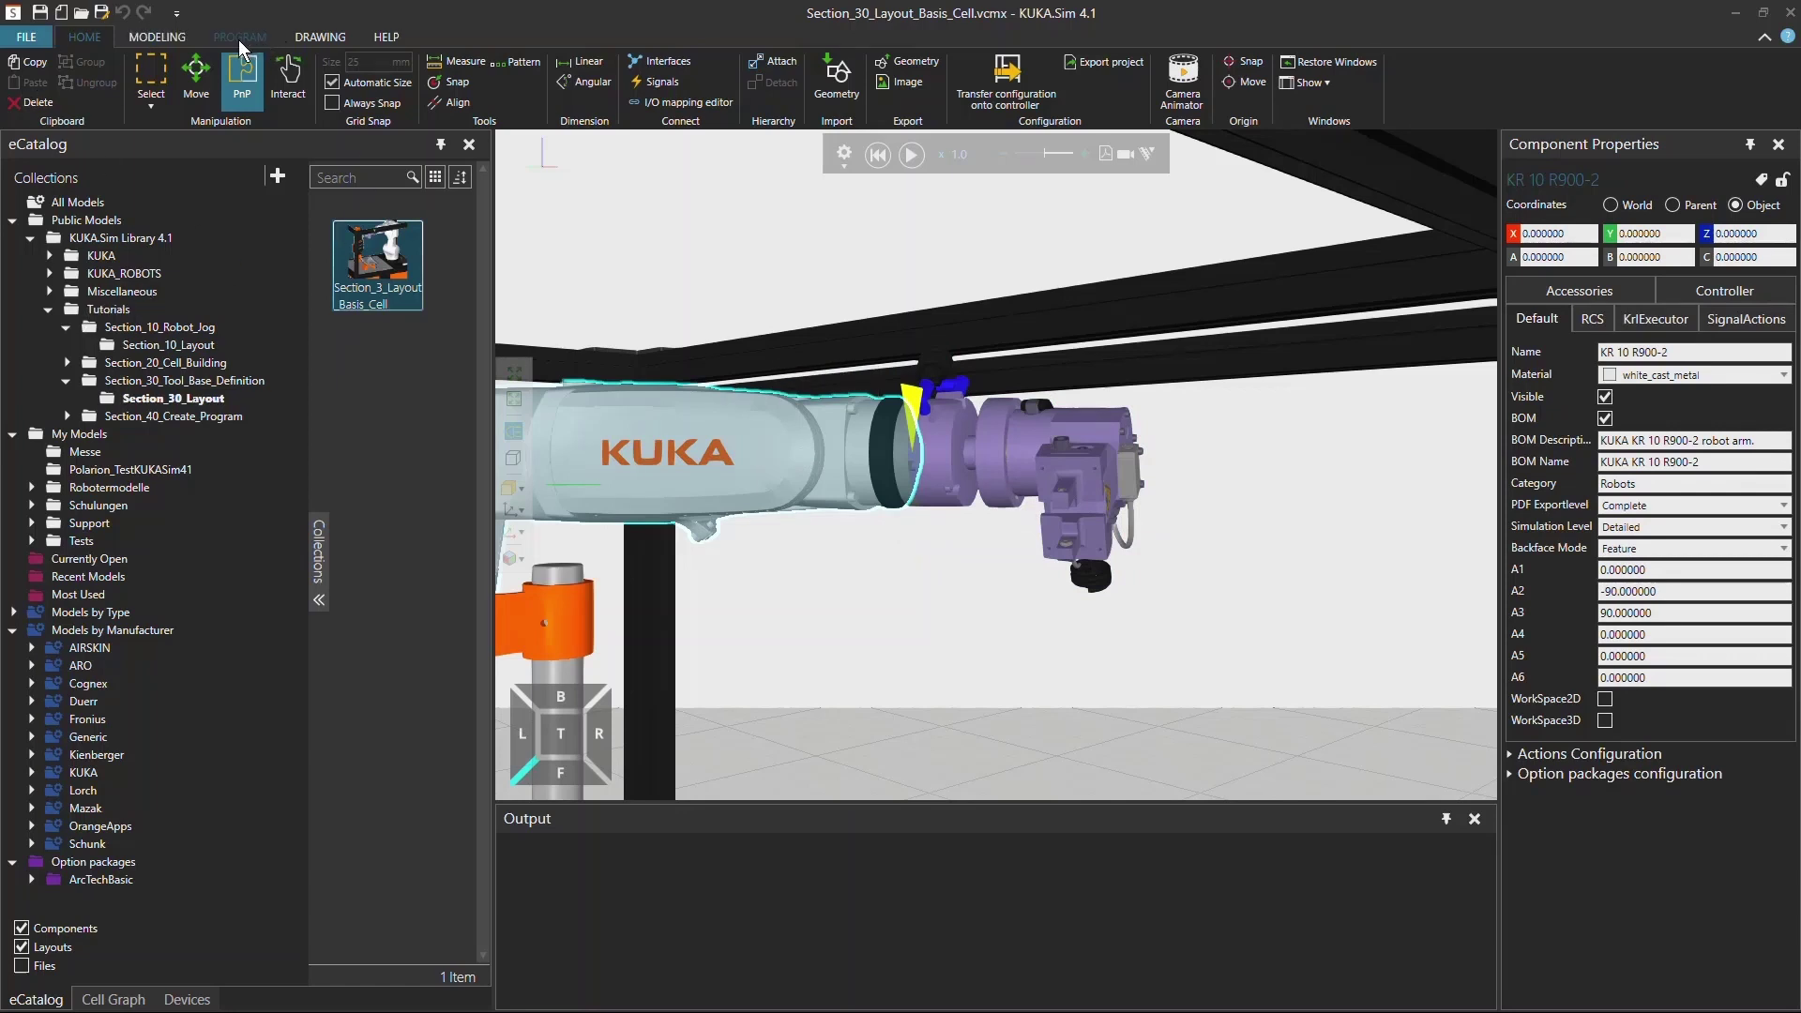
{"action": "left_click", "coordinate": [238, 39]}
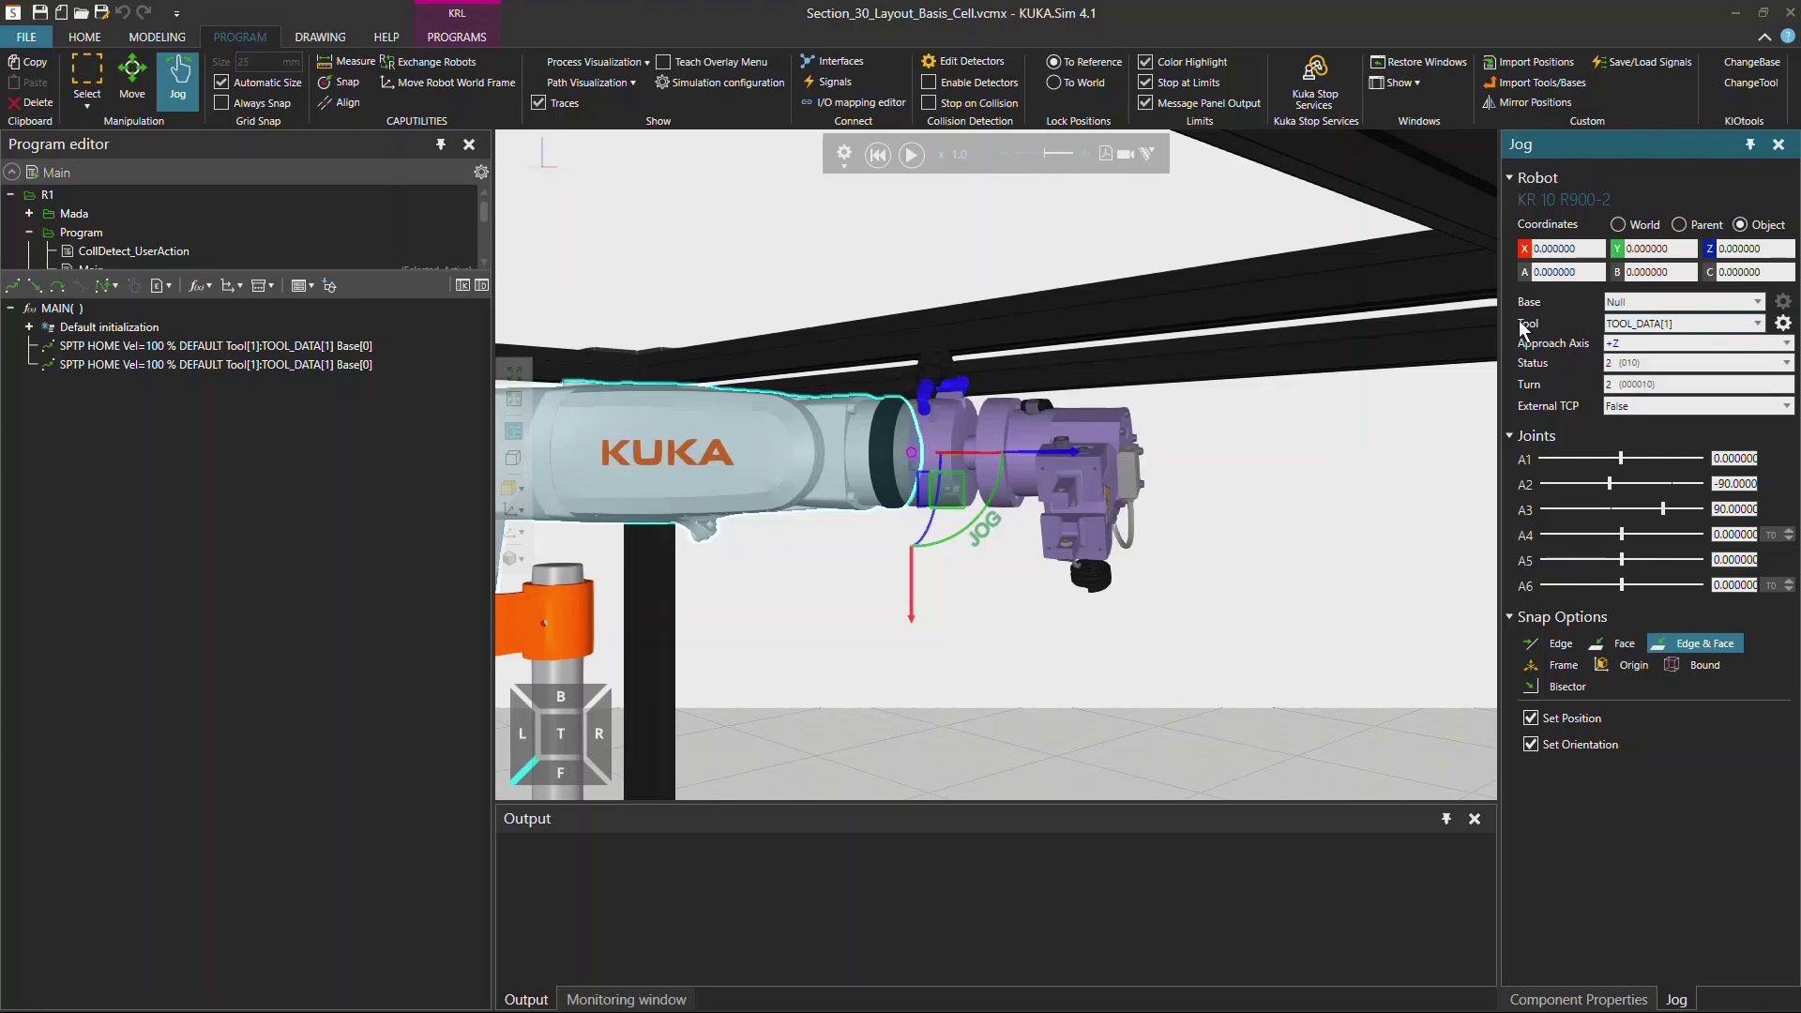
- In the tool properties for TOOL_DATA[1], enter the description Gripper1
{"action": "left_click", "coordinate": [1783, 324]}
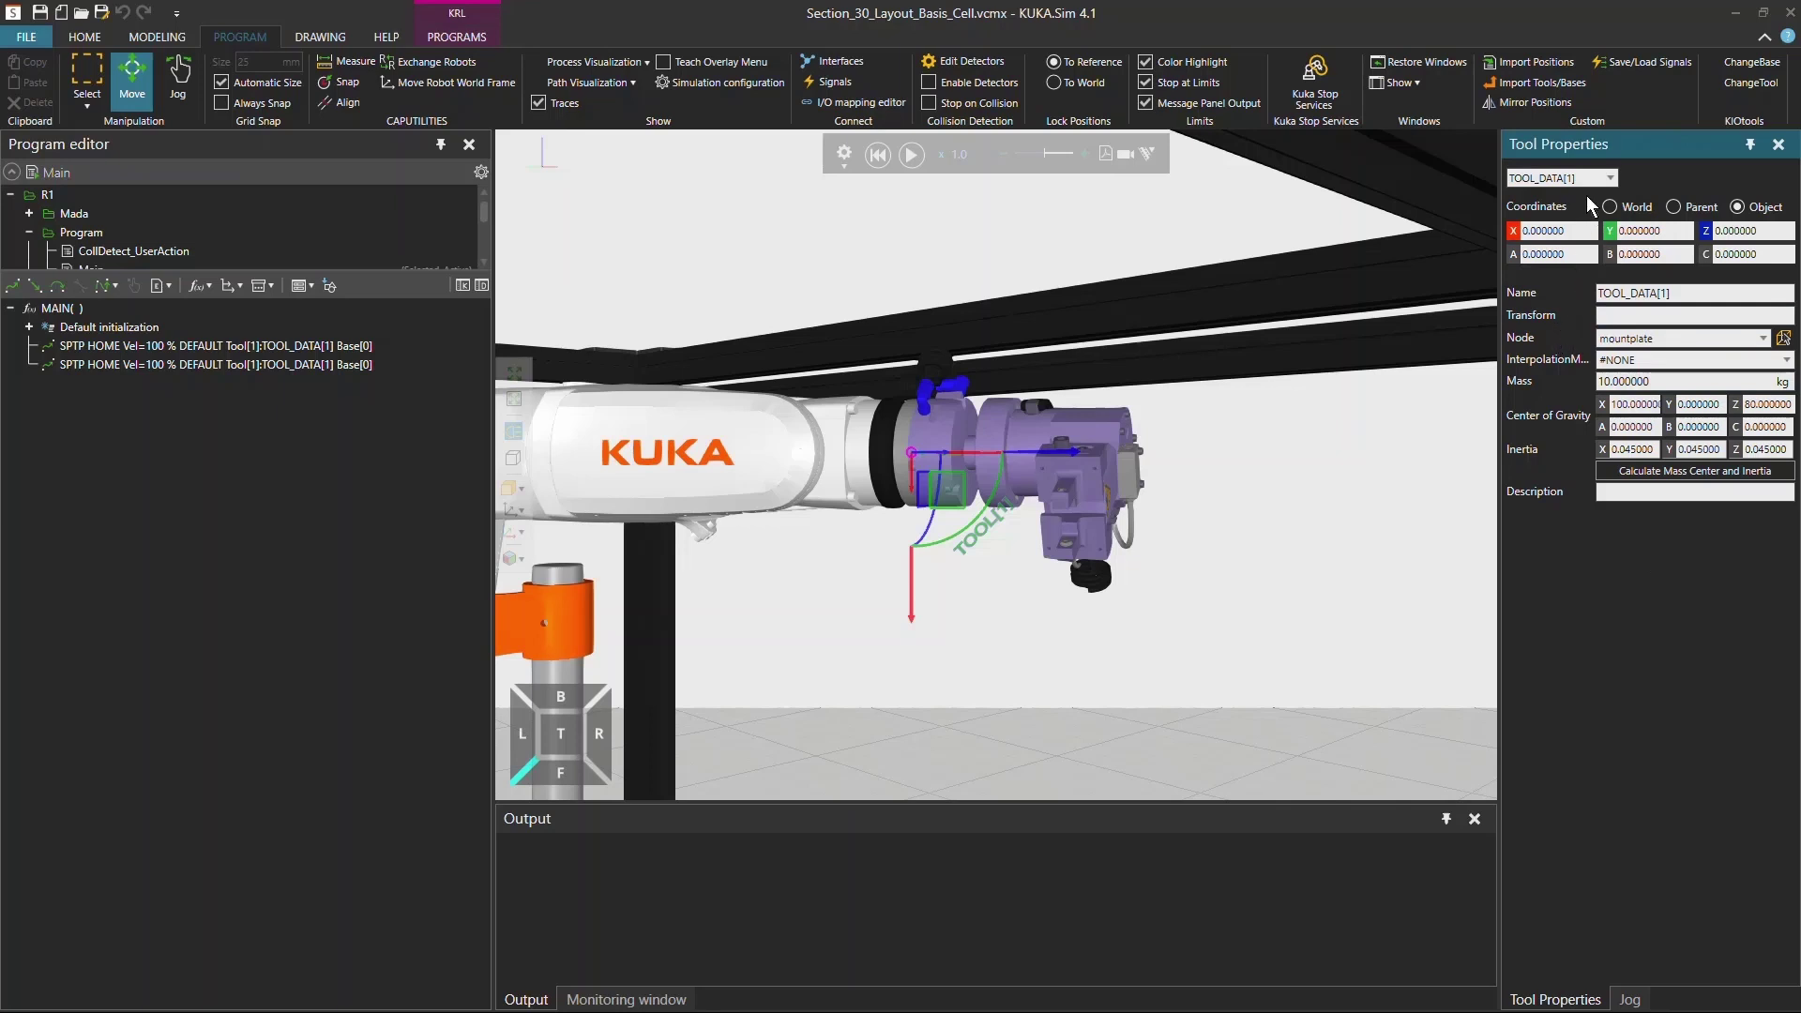
{"action": "left_click", "coordinate": [1612, 178]}
{"action": "left_click", "coordinate": [1614, 175]}
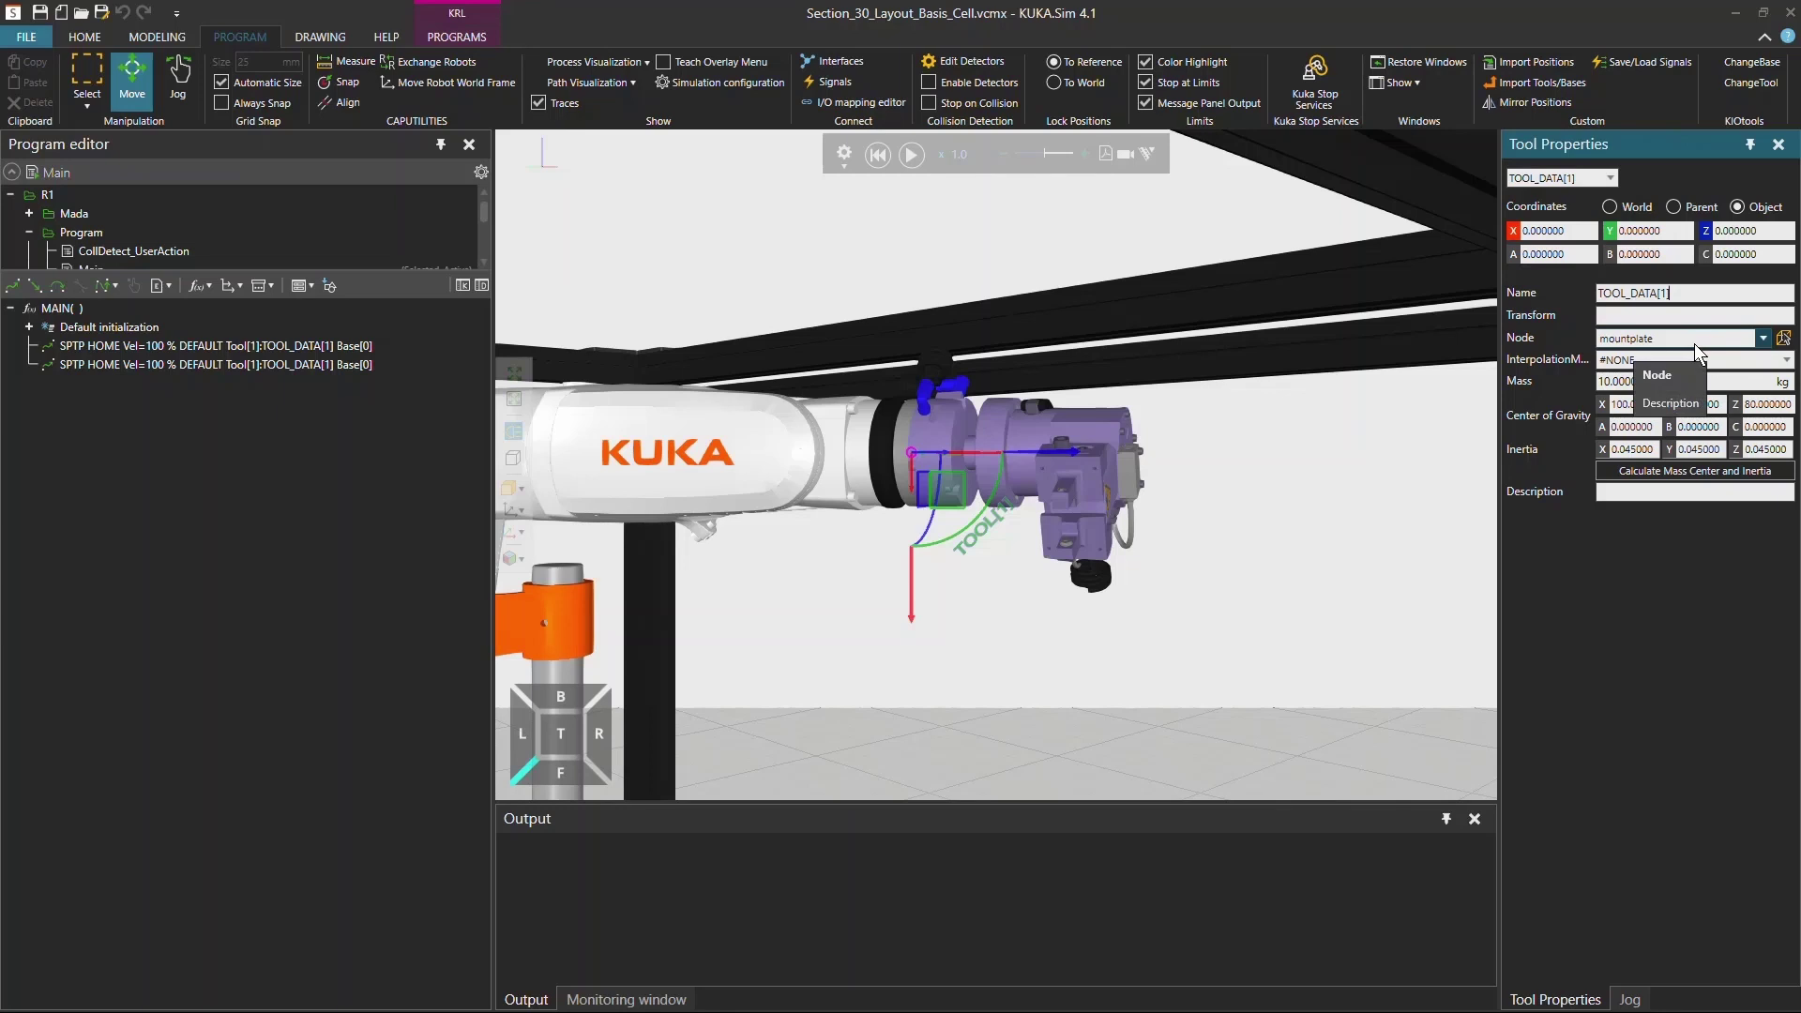
{"action": "left_click", "coordinate": [1653, 491]}
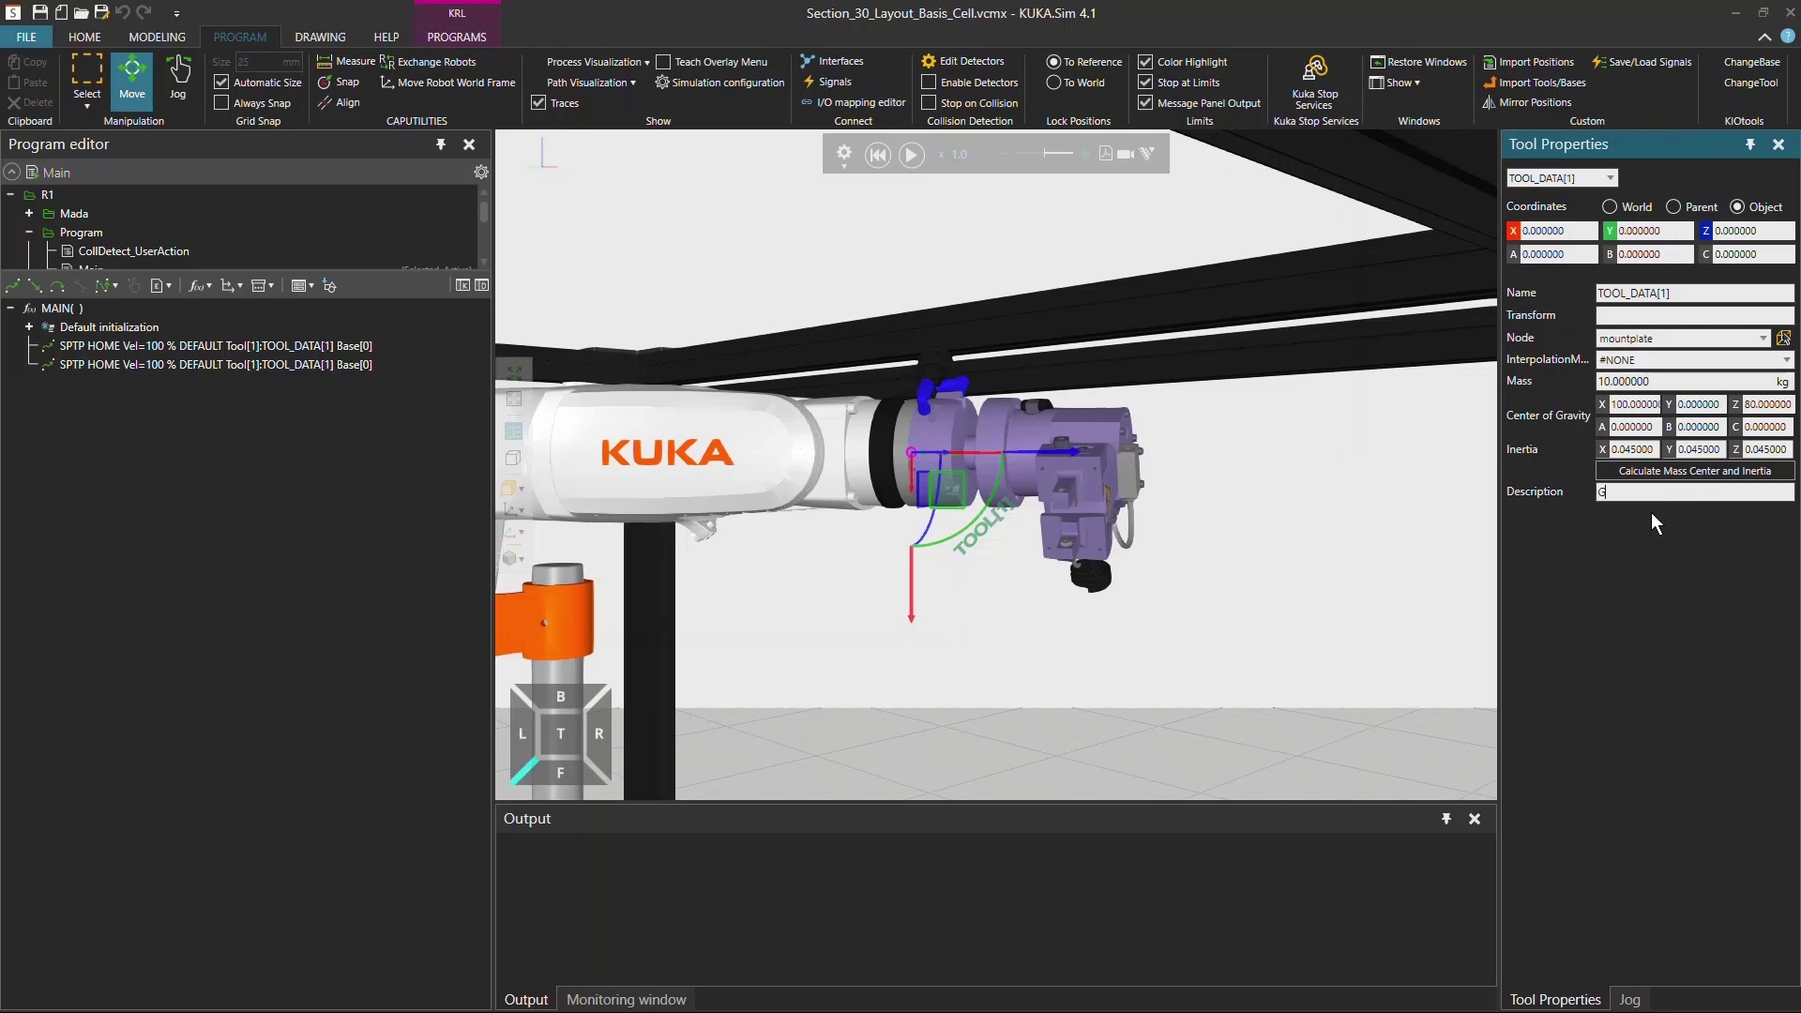
{"action": "type", "text": "Gripper1"}
- Drag the TOOL_DATA[1] frame from the flange onto the gripper's lower face
{"action": "right_click_drag", "start_coordinate": [1107, 486], "coordinate": [909, 415]}
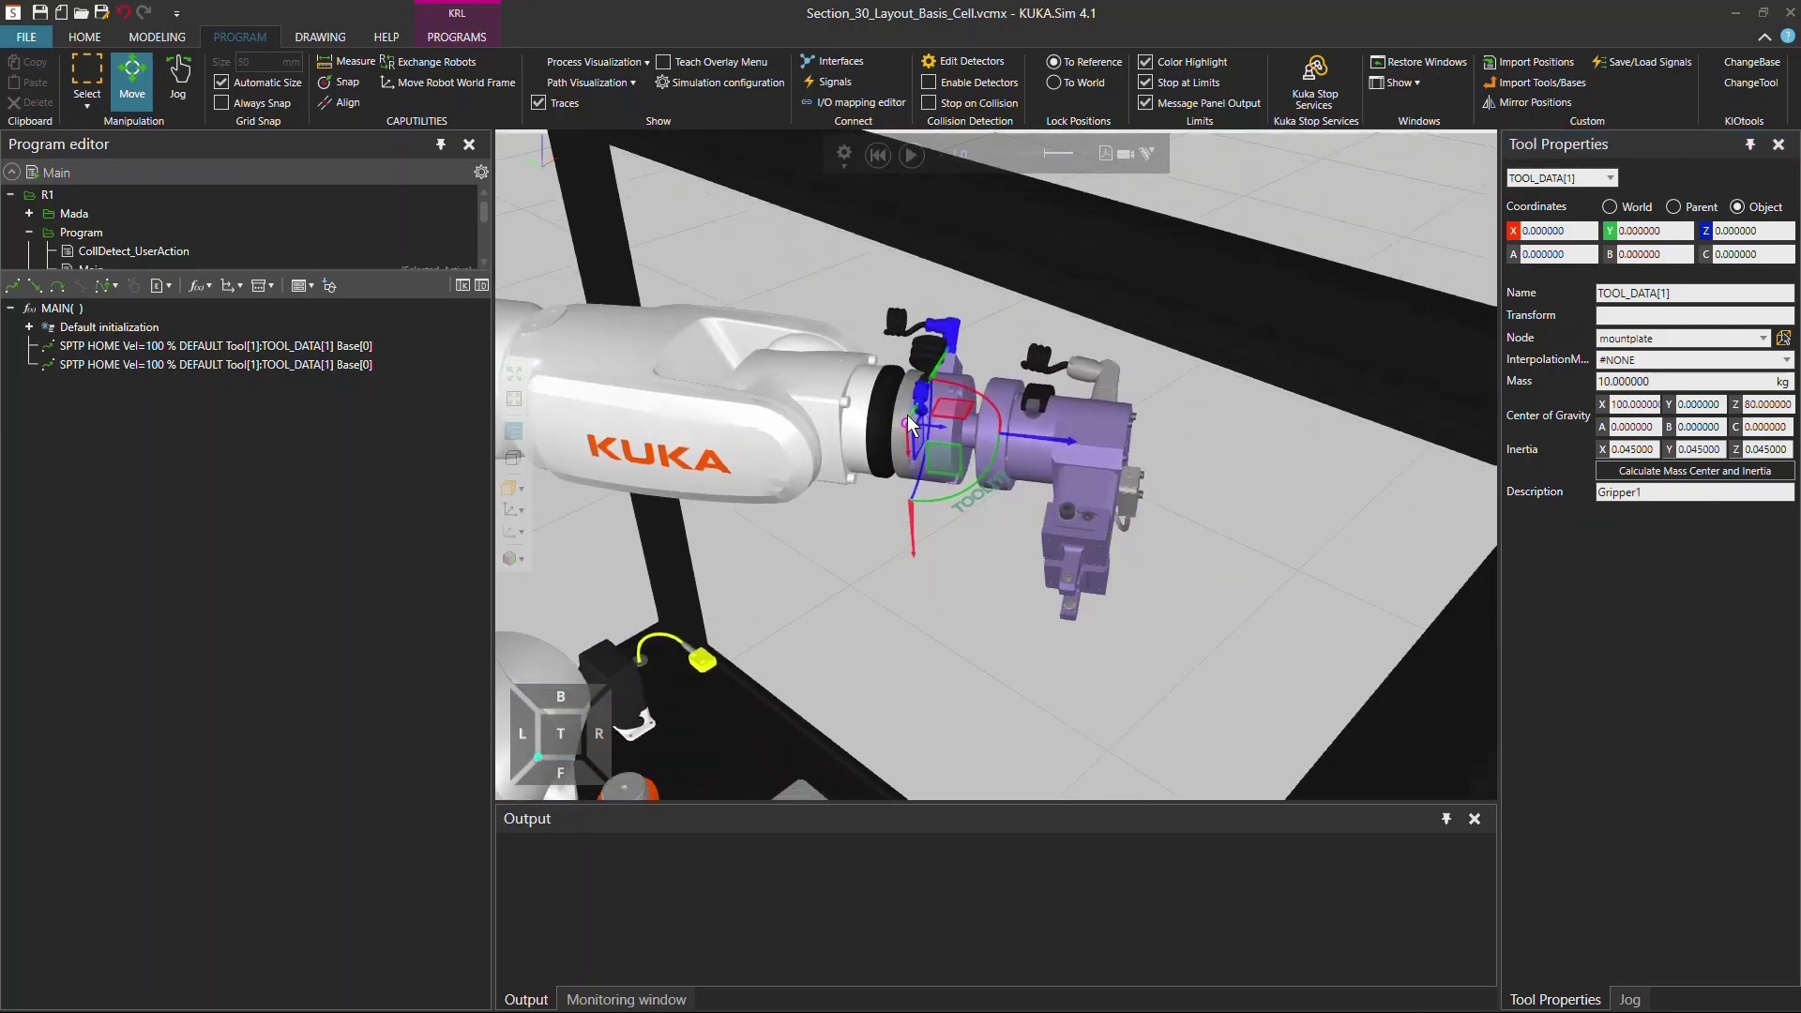
{"action": "left_click", "coordinate": [908, 422]}
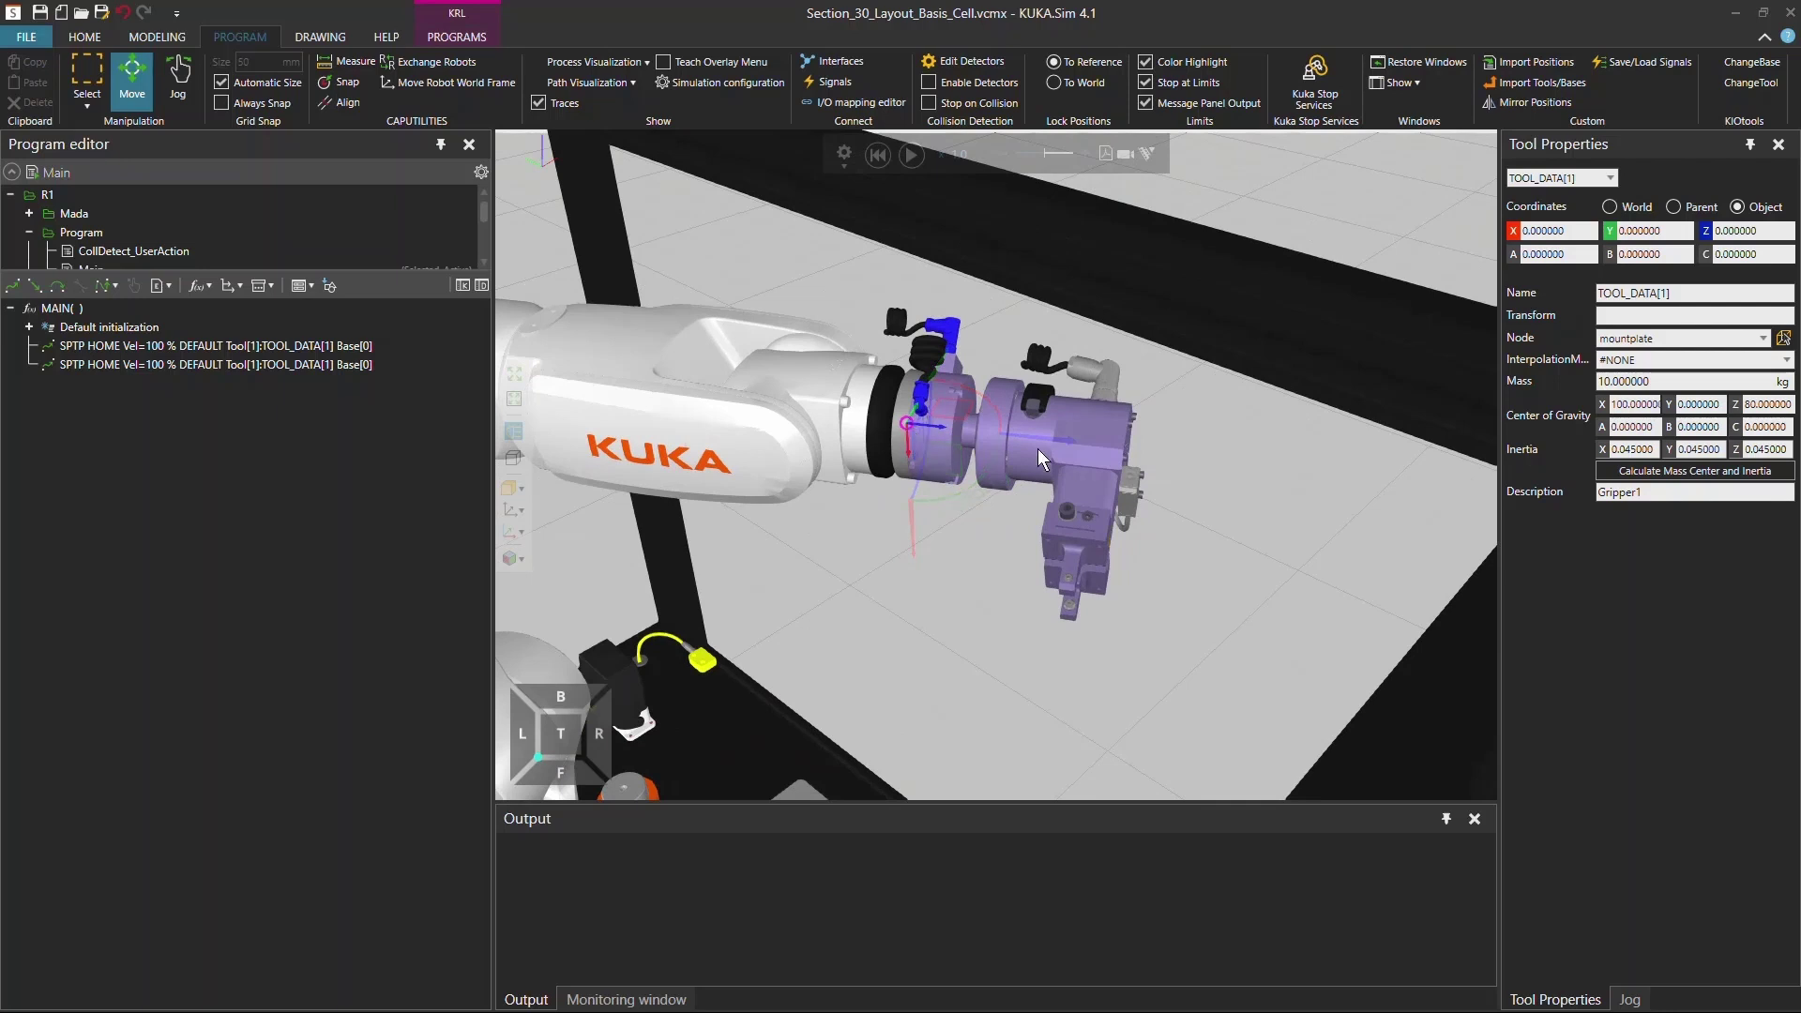
{"action": "right_click_drag", "start_coordinate": [1077, 606], "coordinate": [932, 526]}
{"action": "scroll", "coordinate": [1109, 613], "scroll_direction": "up", "scroll_amount": 2}
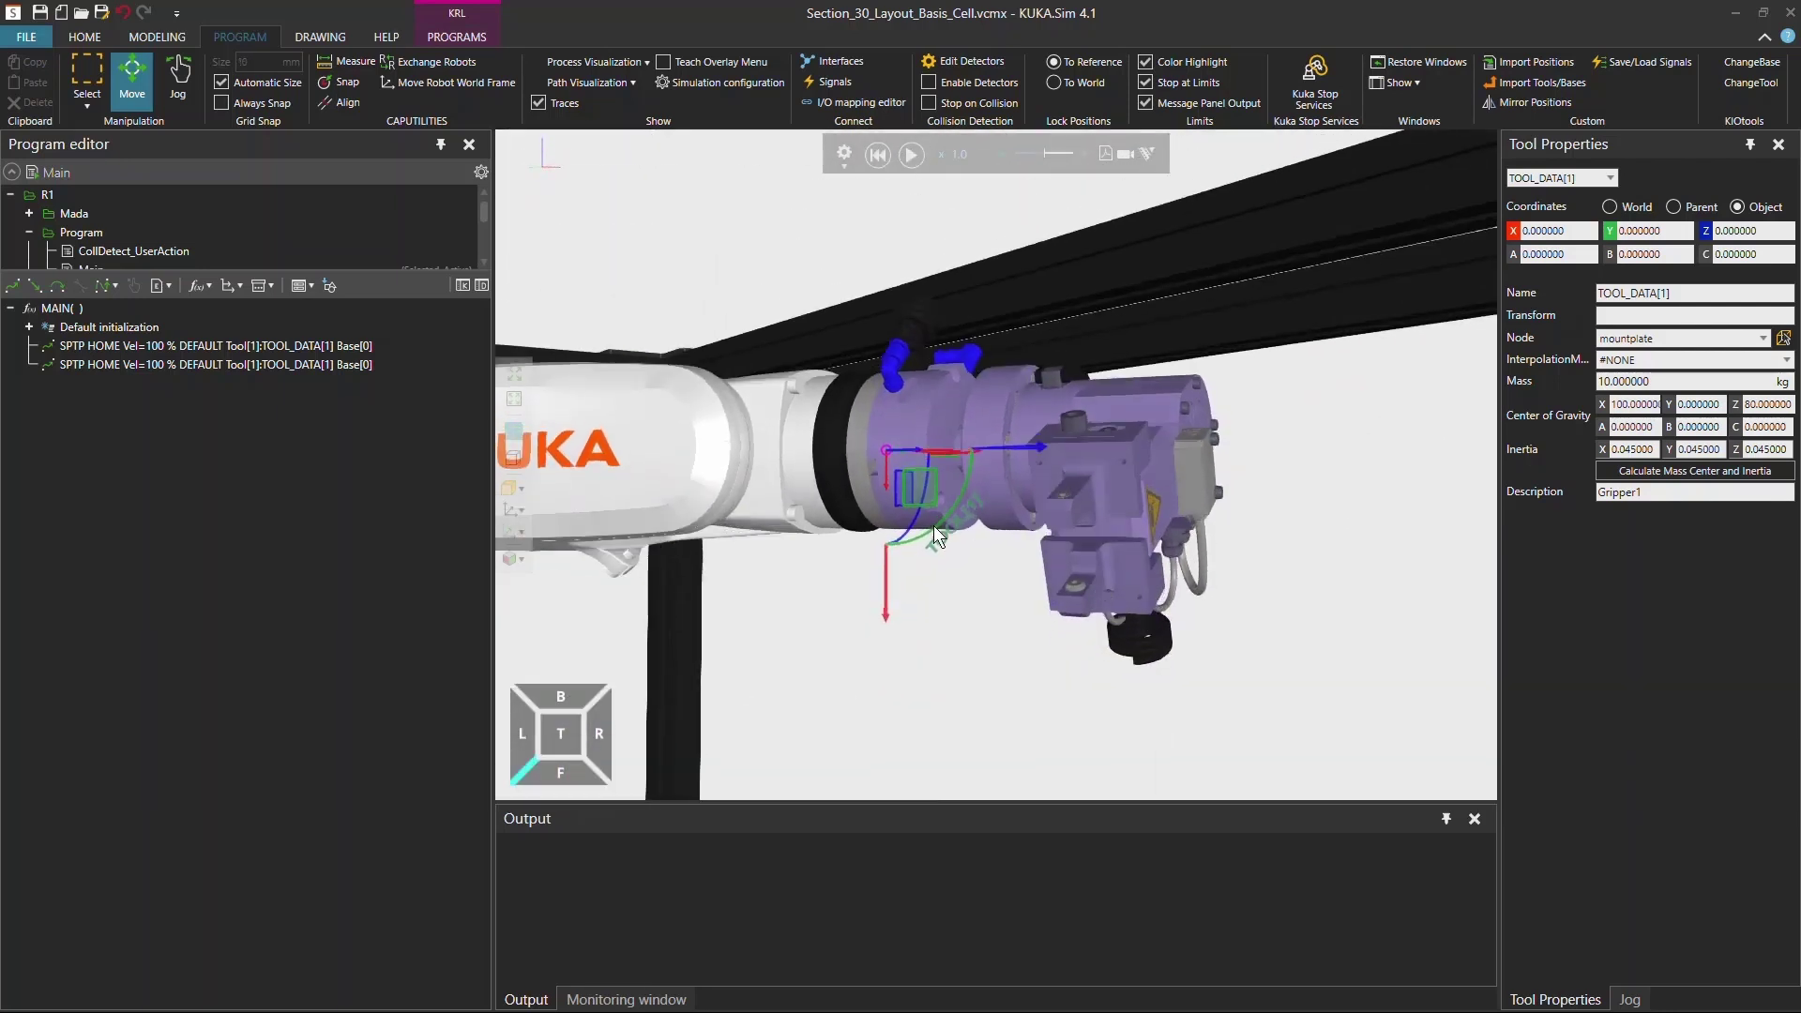
{"action": "left_click_drag", "start_coordinate": [887, 448], "coordinate": [1087, 563]}
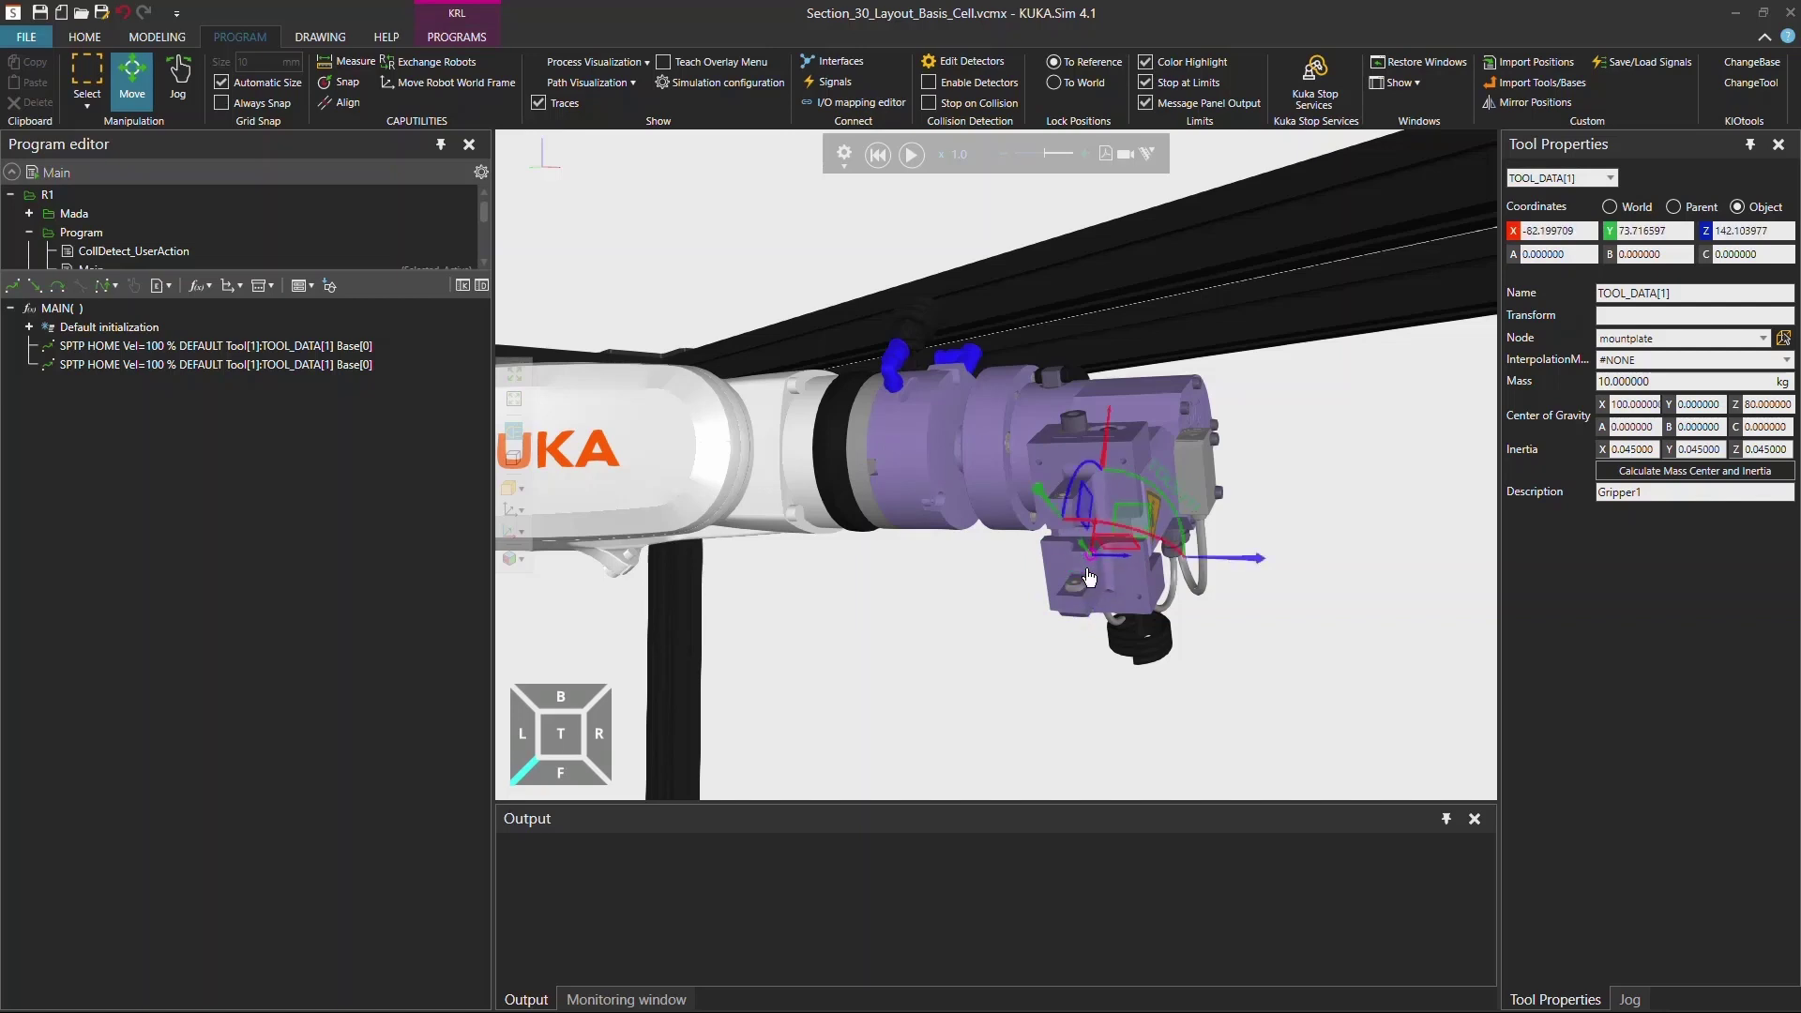
- Snap the tool frame with 2 Point - Midpoint, picking Gripper_Side_2's arc center first
{"action": "left_click", "coordinate": [342, 82]}
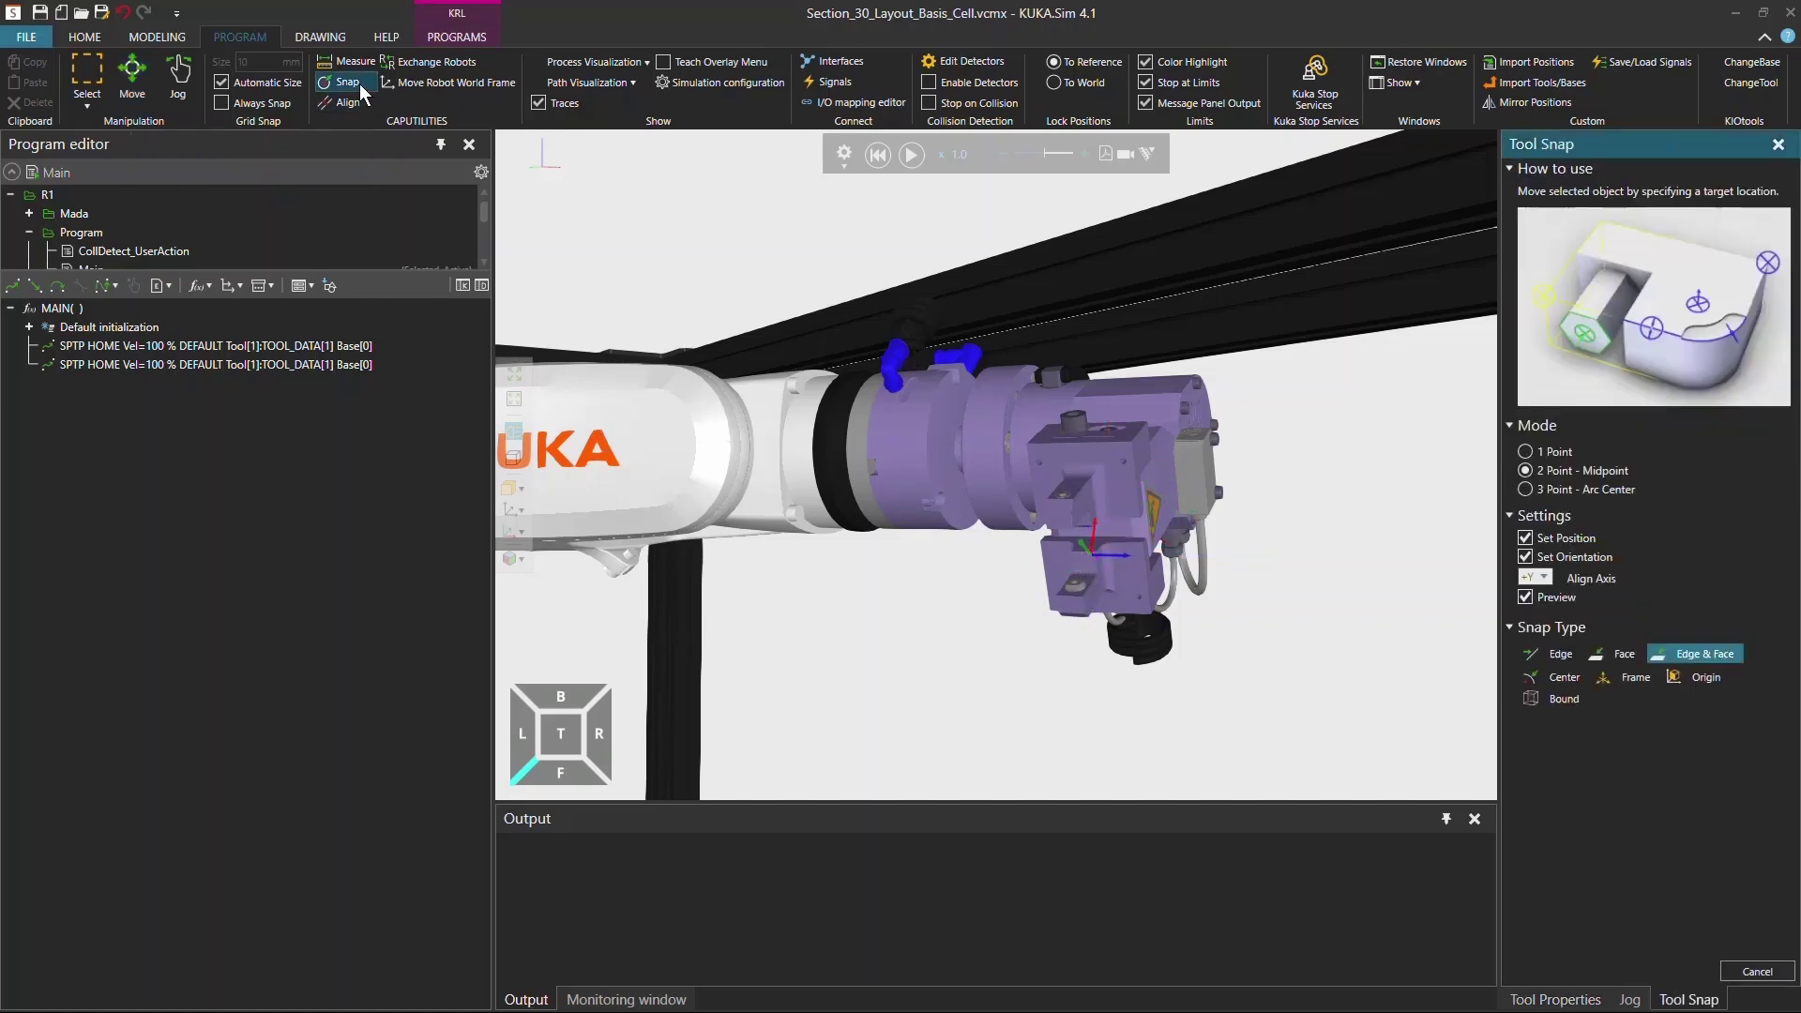
{"action": "left_click", "coordinate": [1569, 470]}
{"action": "scroll", "coordinate": [1156, 538], "scroll_direction": "up", "scroll_amount": 3}
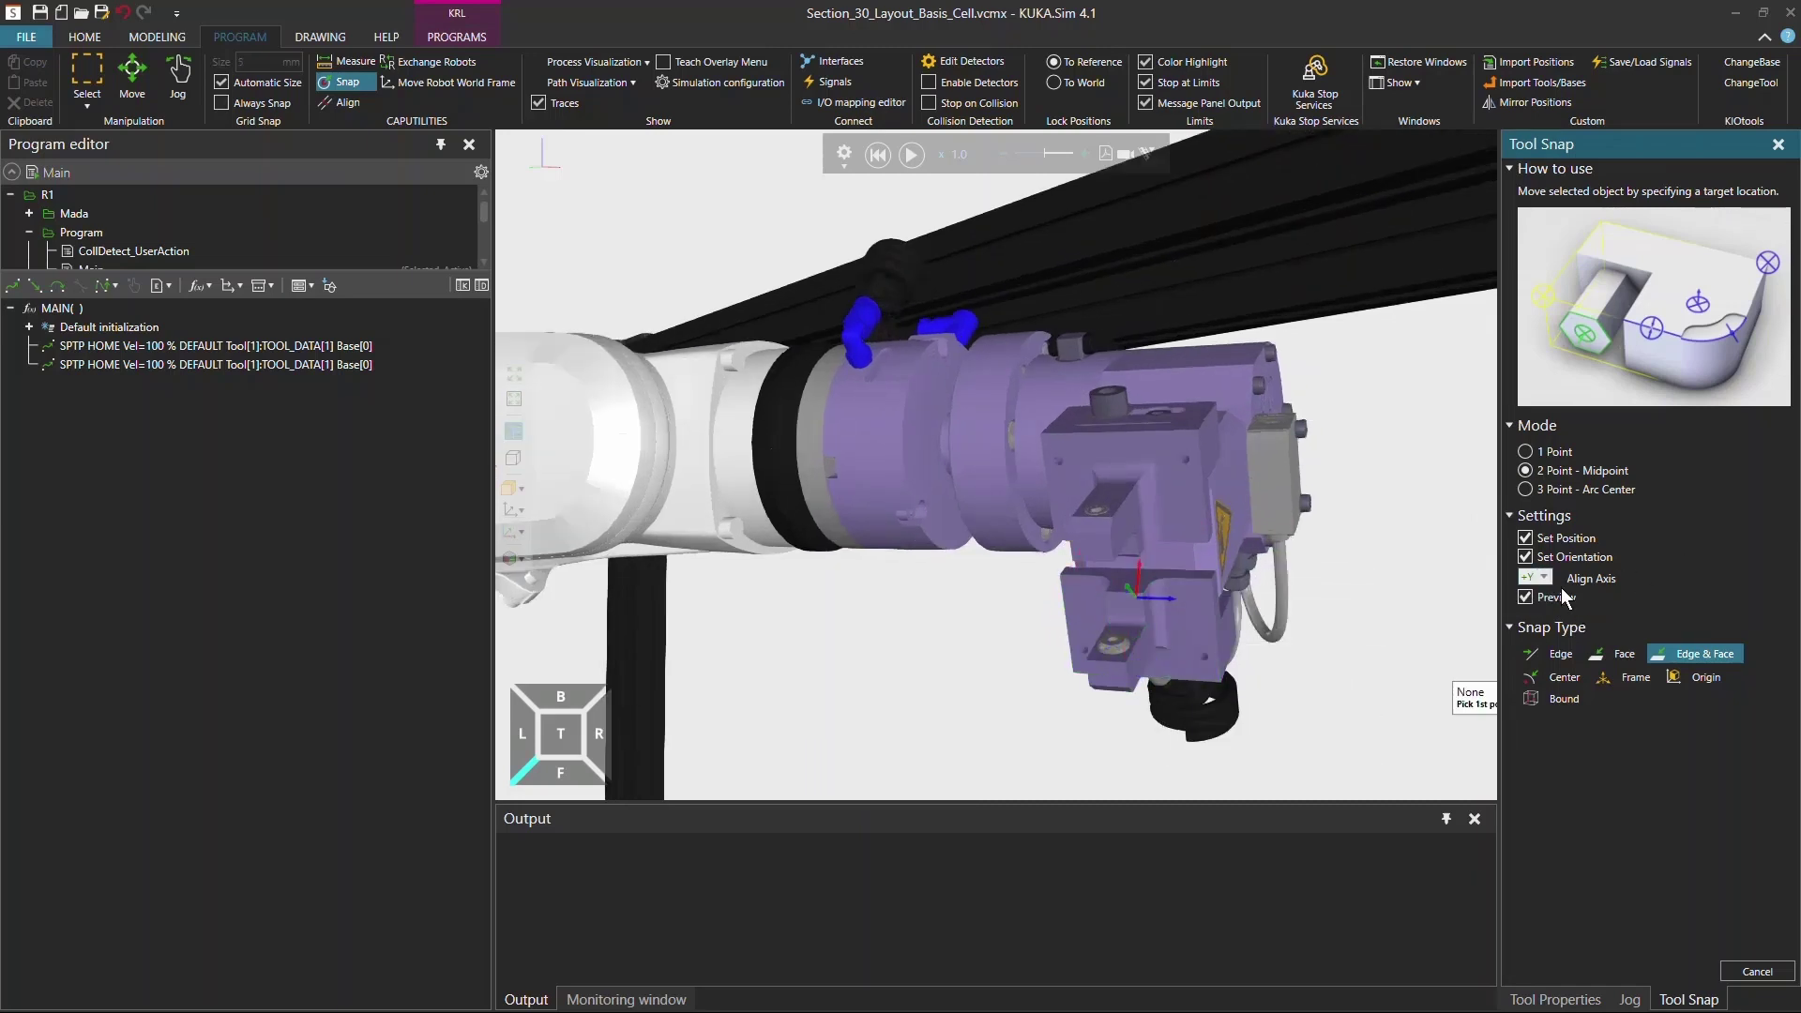
{"action": "scroll", "coordinate": [1114, 639], "scroll_direction": "up", "scroll_amount": 5}
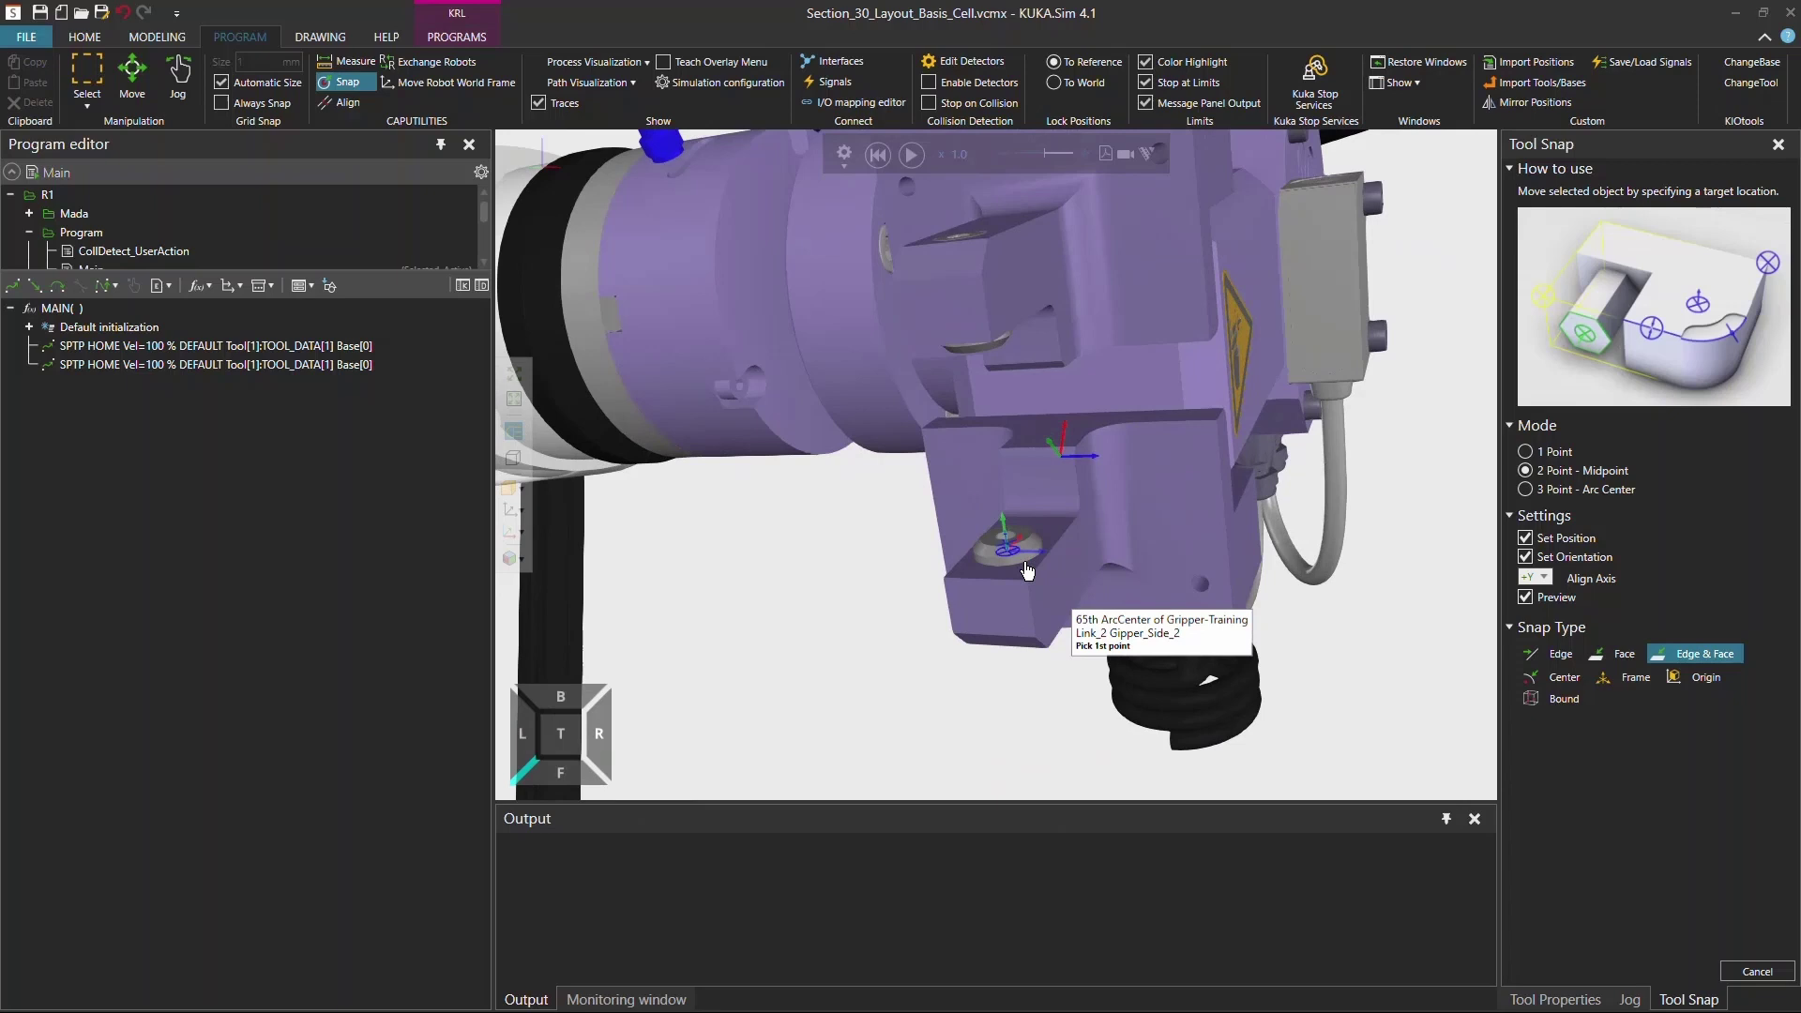
{"action": "left_click", "coordinate": [1025, 564]}
{"action": "right_click_drag", "start_coordinate": [1025, 537], "coordinate": [966, 394]}
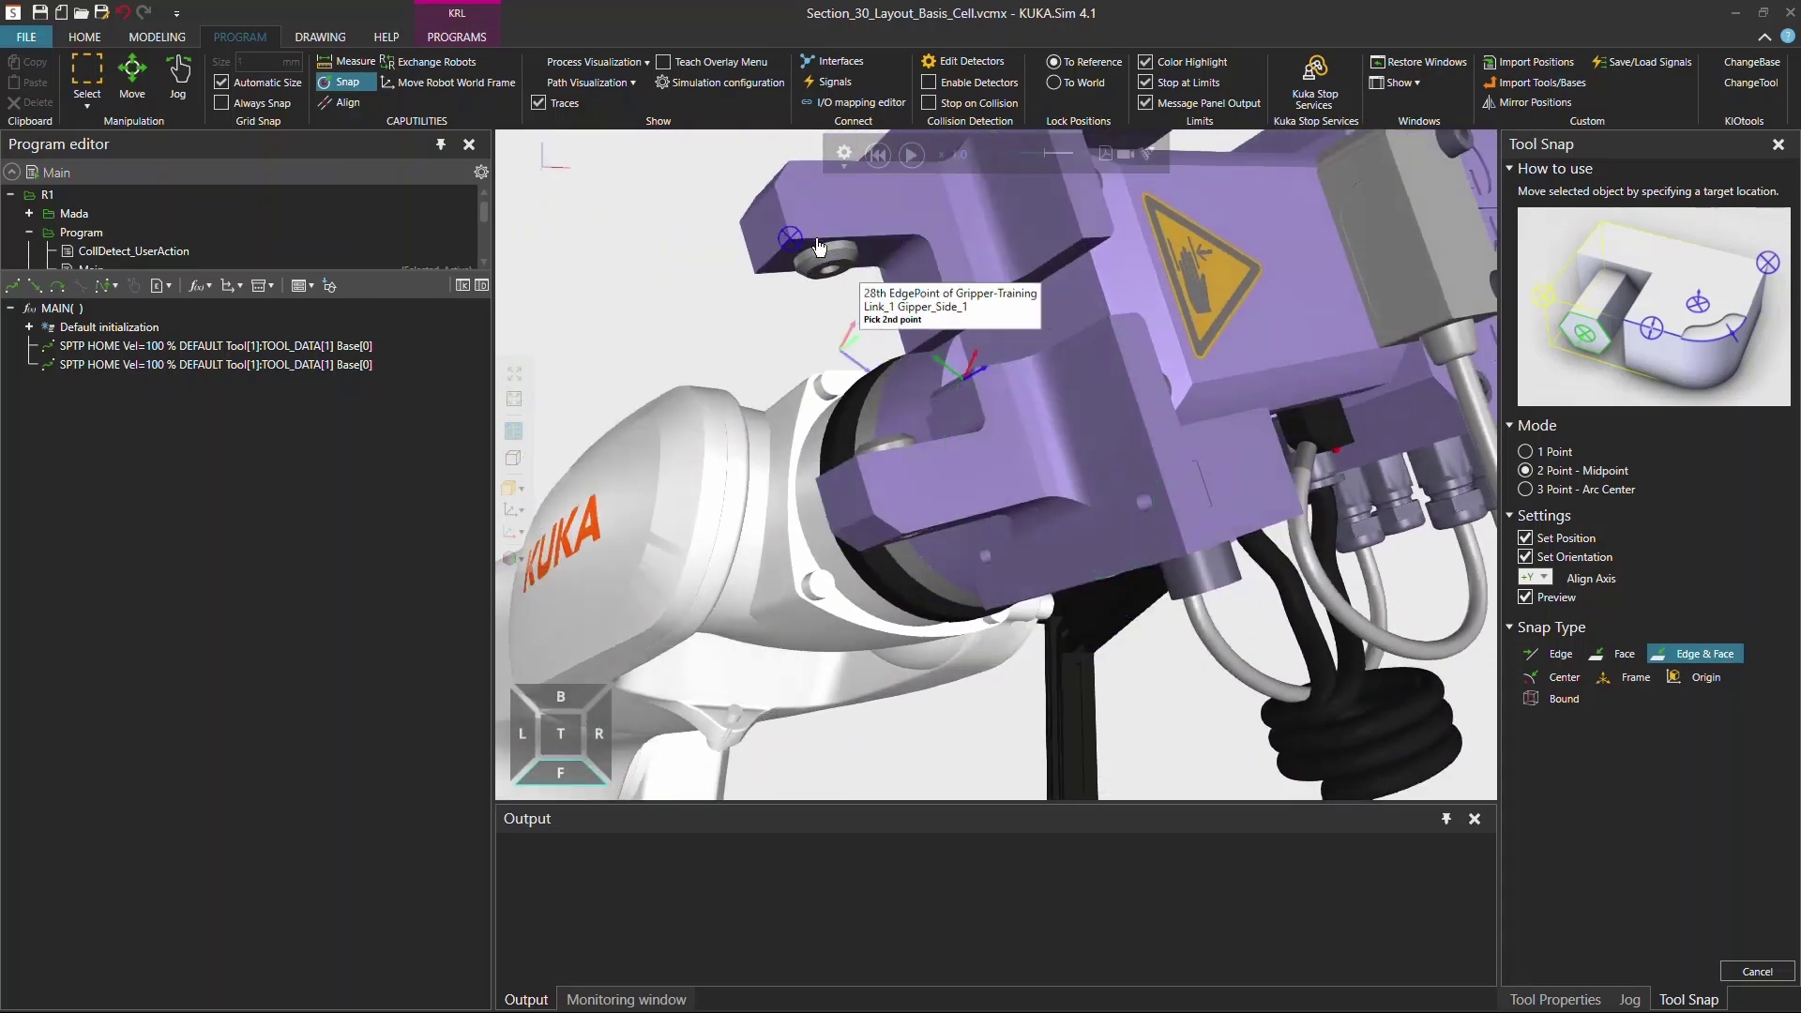
- Pick the matching point on Gripper_Side_1 to centre the frame between the jaws
{"action": "left_click", "coordinate": [832, 251]}
{"action": "scroll", "coordinate": [937, 436], "scroll_direction": "up", "scroll_amount": 5}
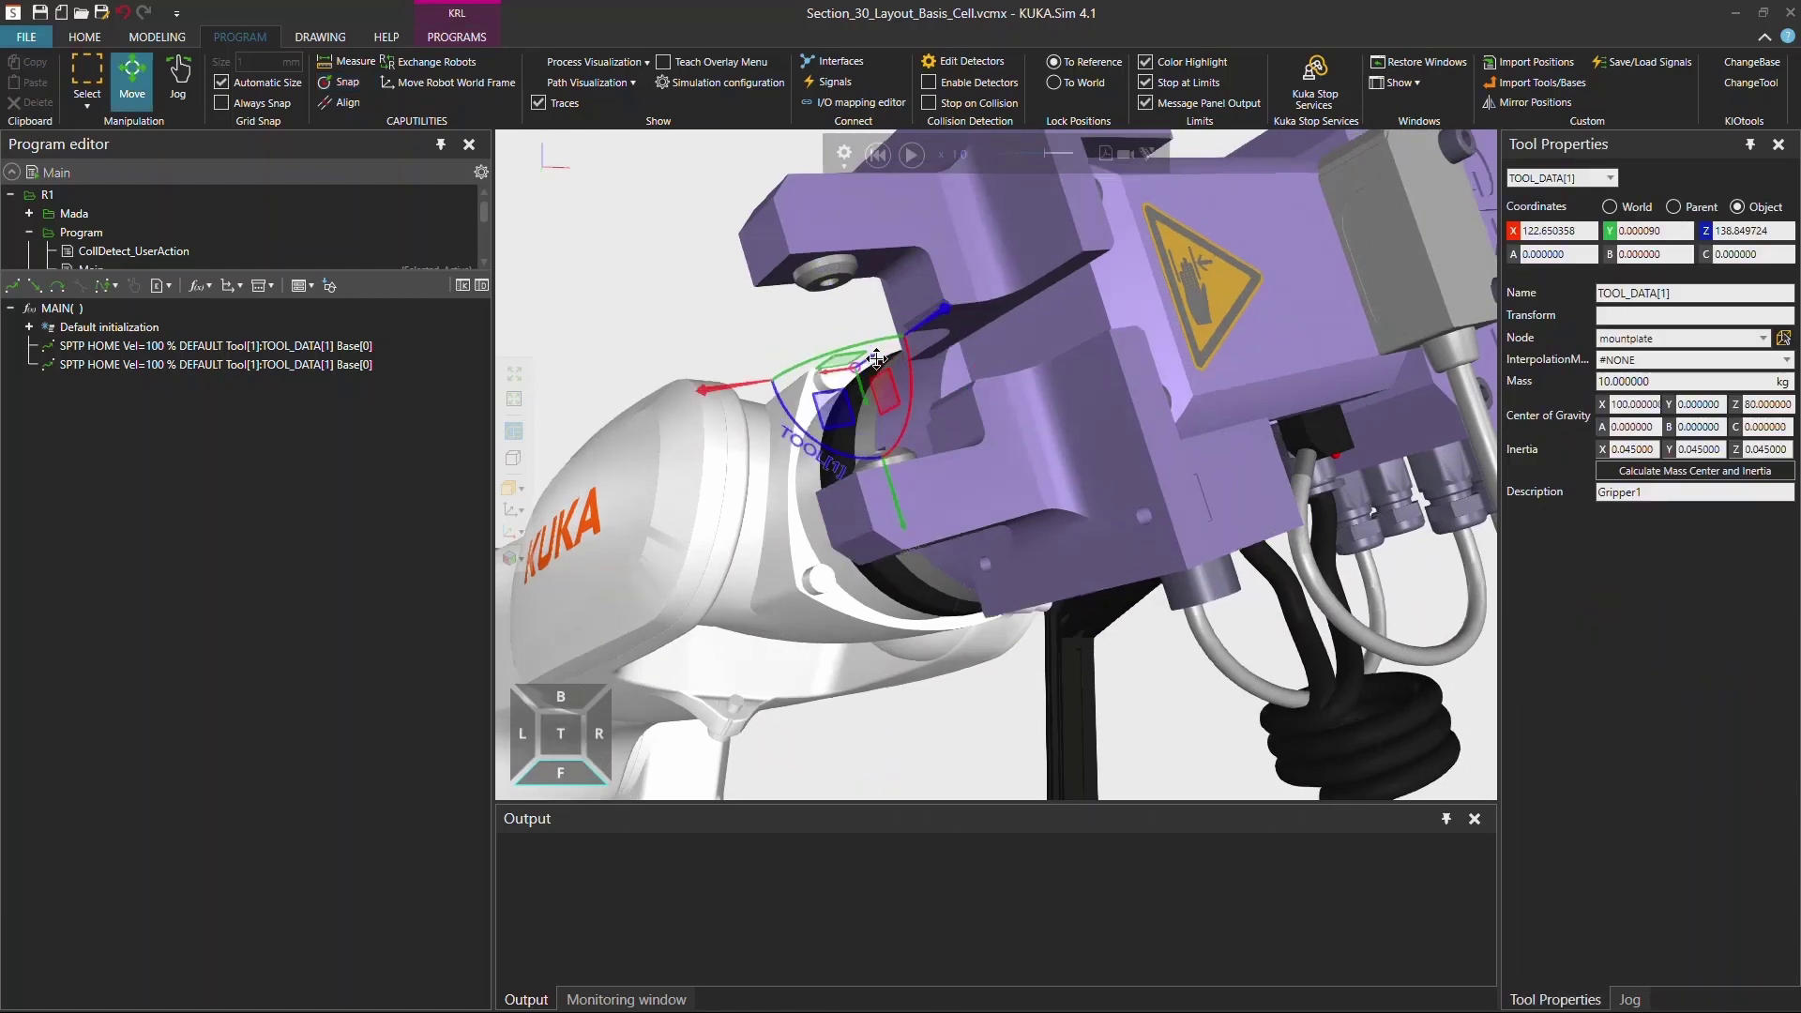
{"action": "right_click_drag", "start_coordinate": [1043, 452], "coordinate": [931, 492]}
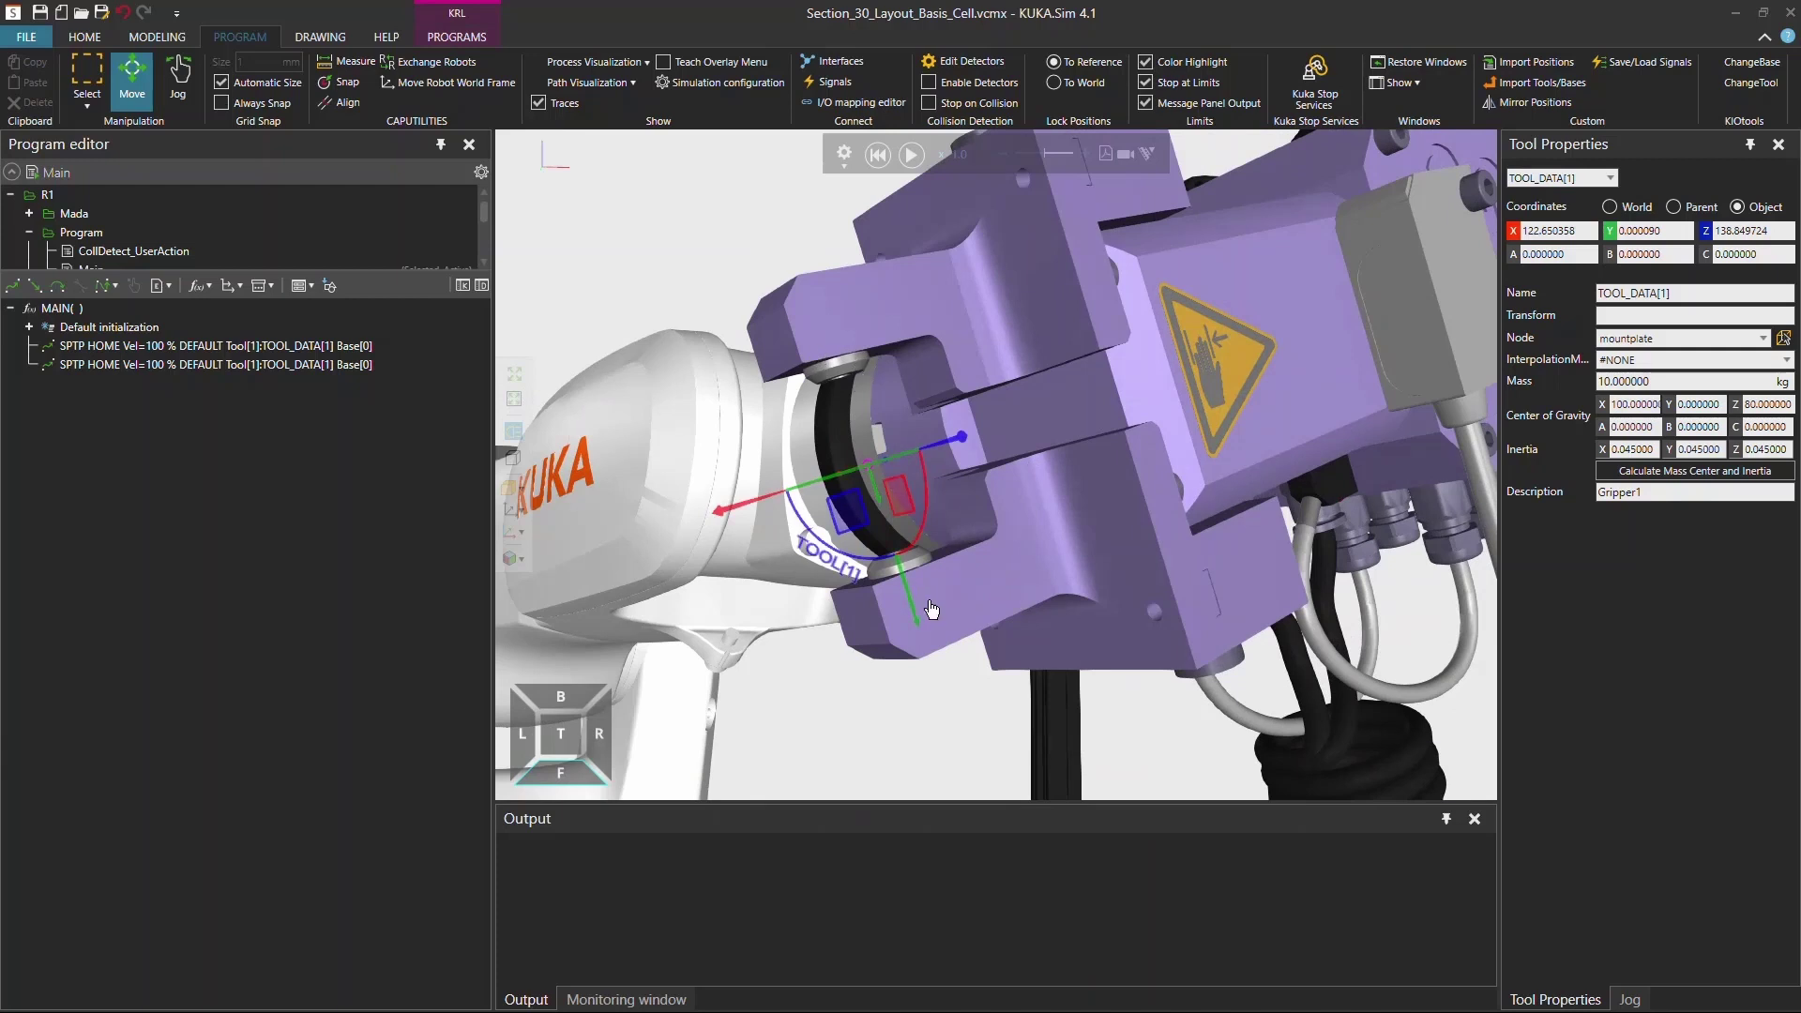
- Set the TOOL_DATA[1] mass to 12 kg
{"action": "right_click_drag", "start_coordinate": [972, 593], "coordinate": [1055, 569]}
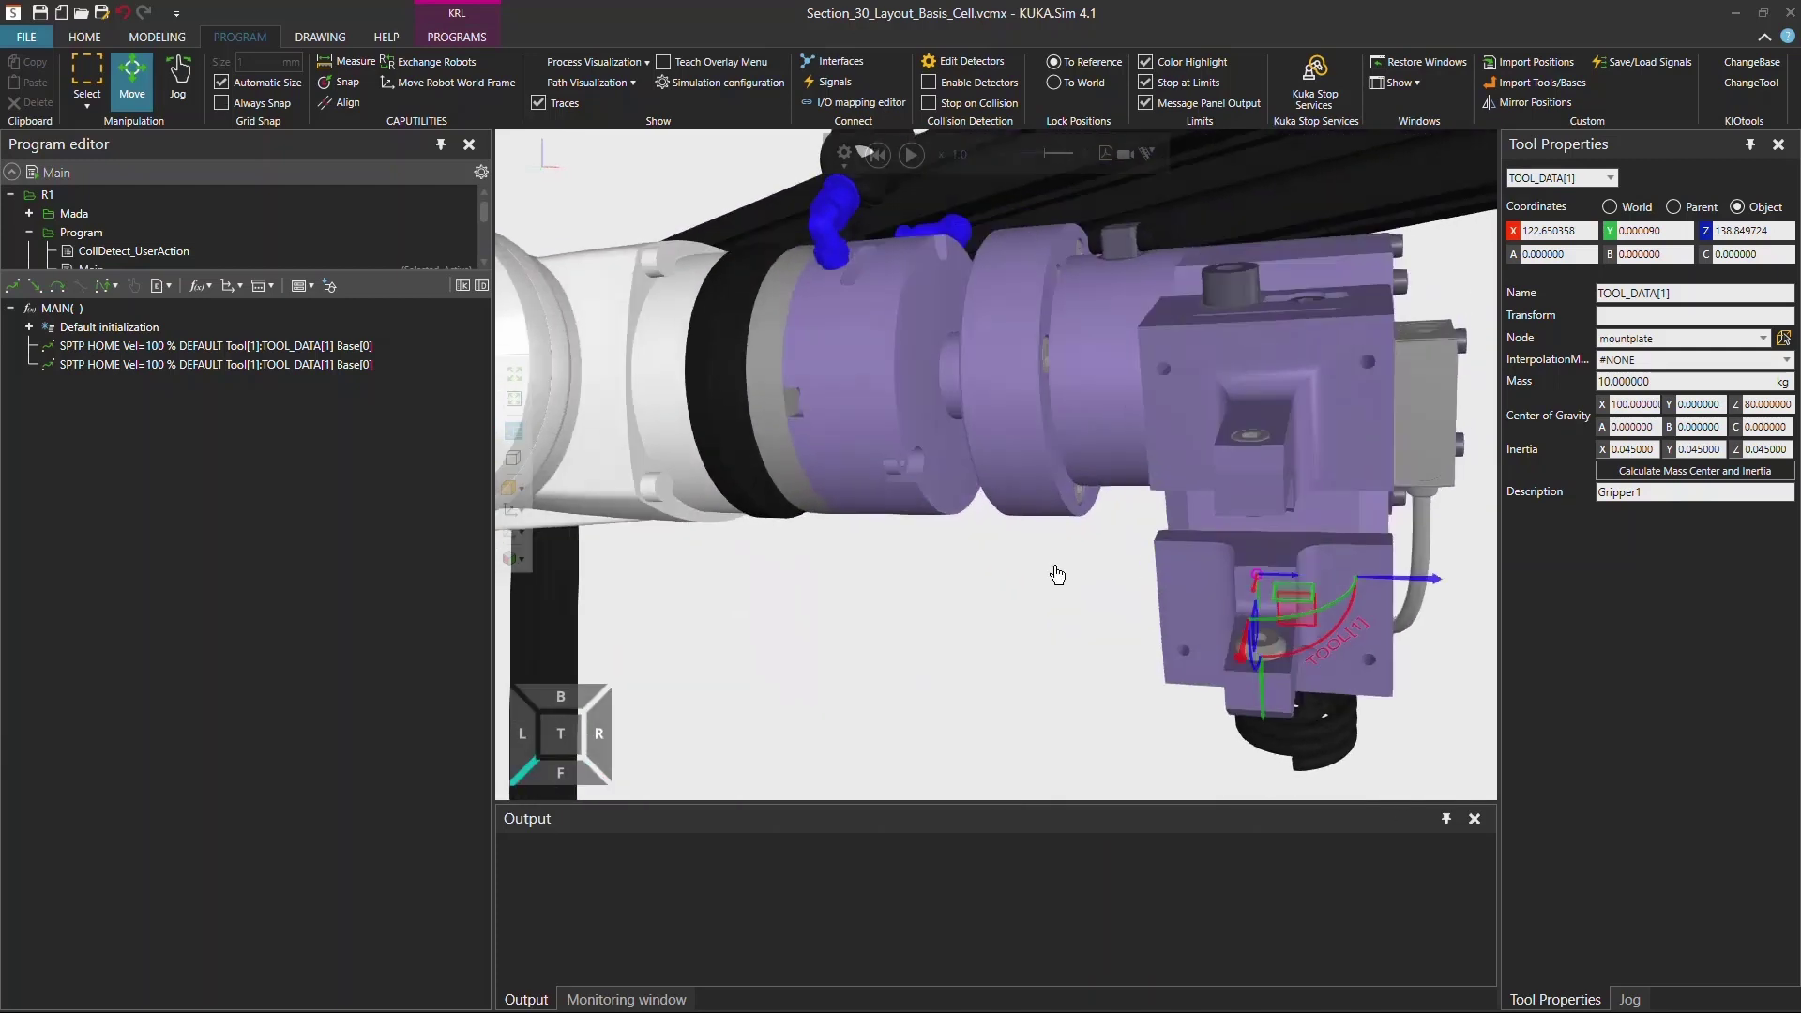
{"action": "right_click_drag", "start_coordinate": [1281, 668], "coordinate": [1179, 493]}
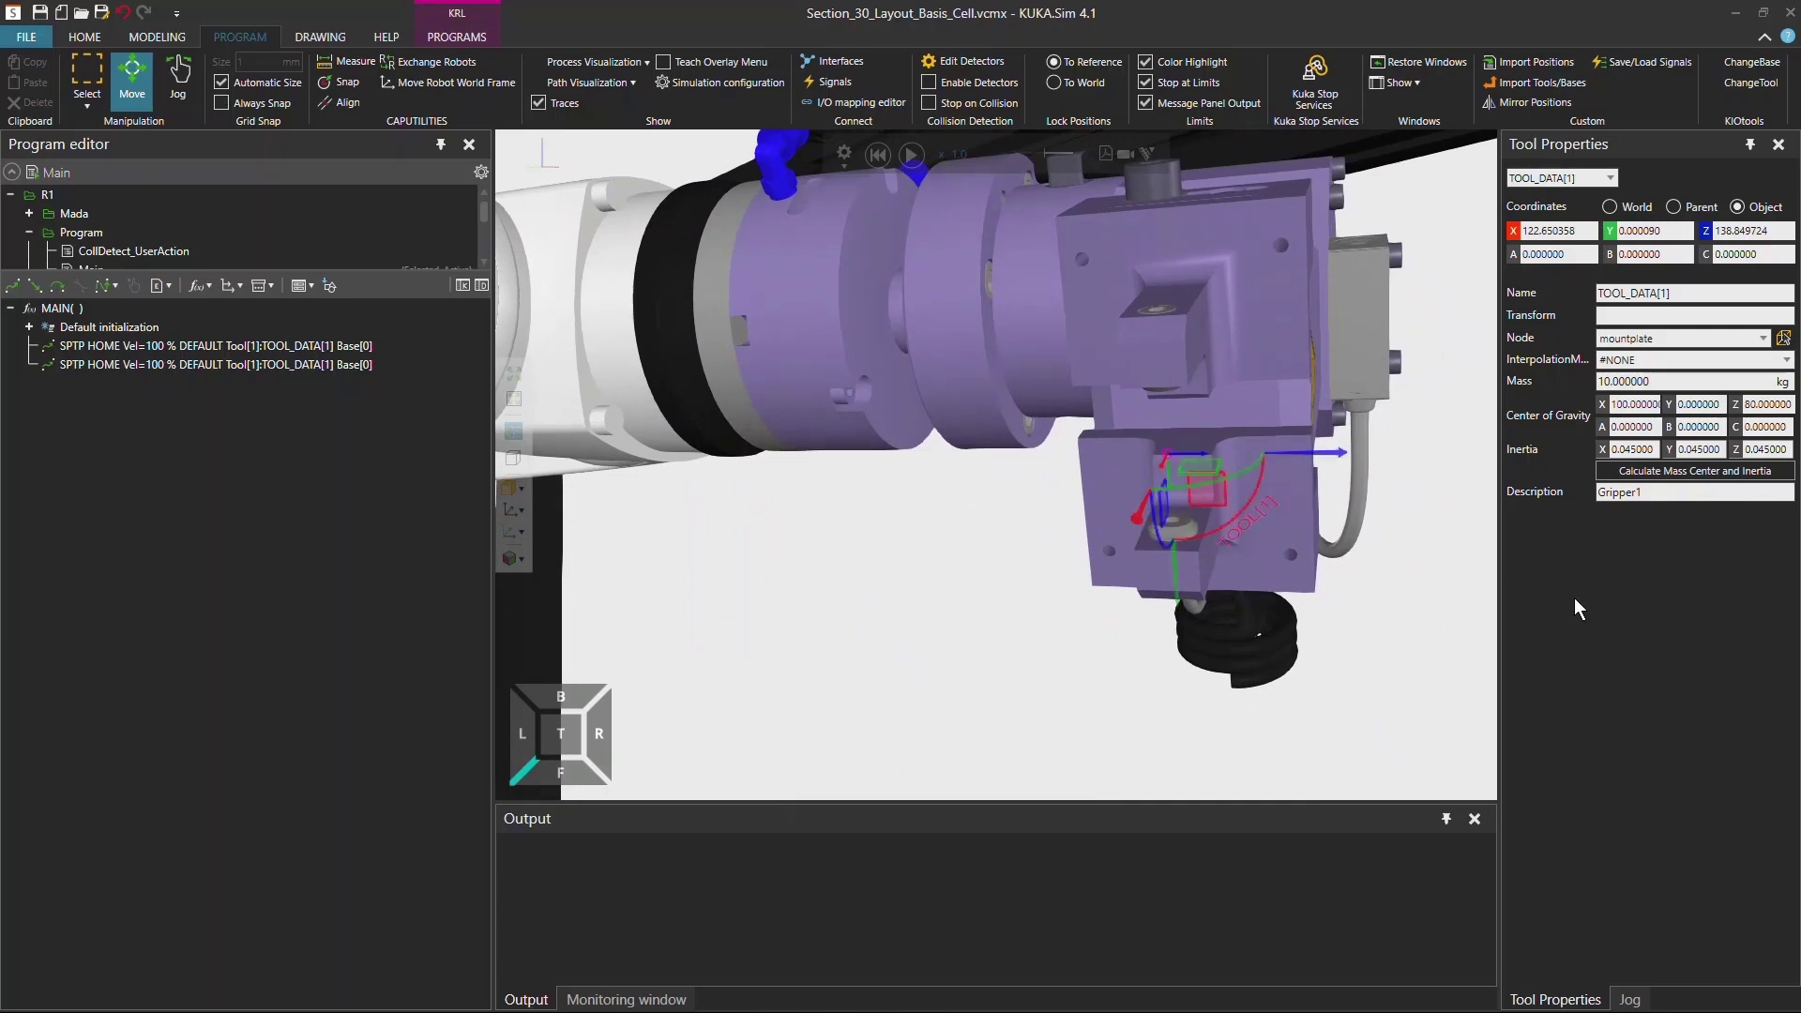
{"action": "left_click", "coordinate": [1612, 380]}
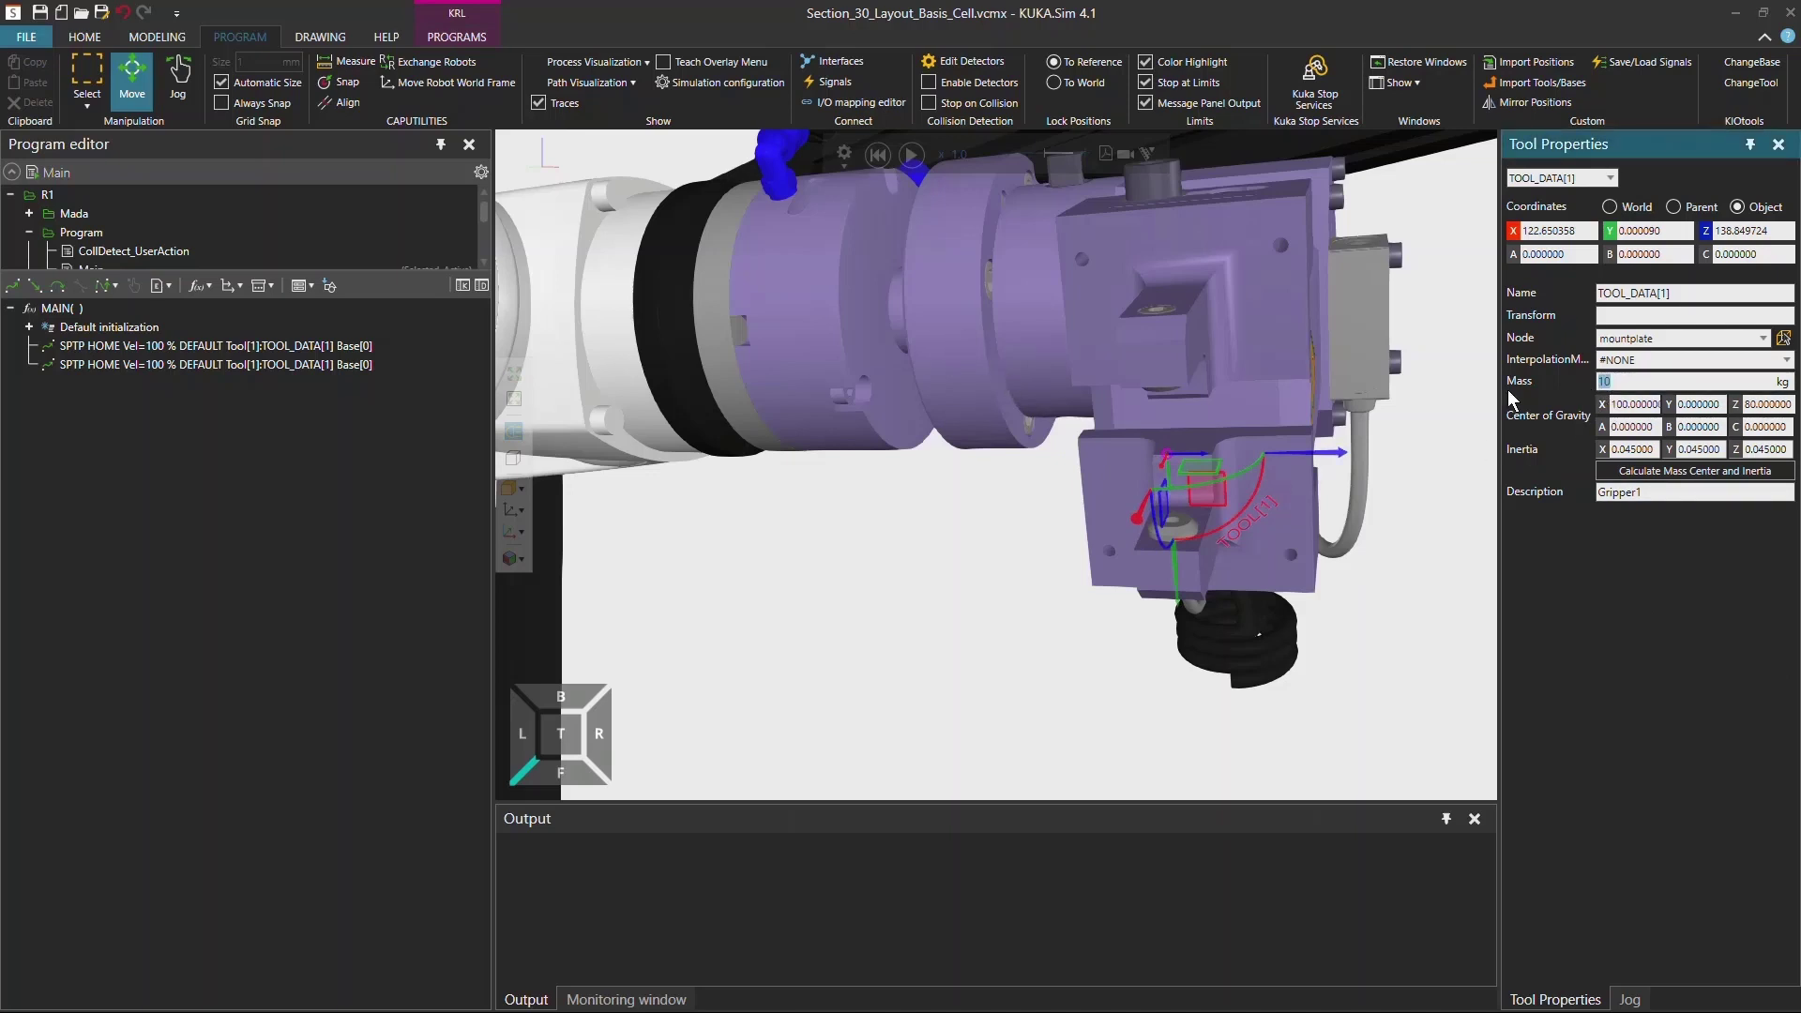
{"action": "type", "text": "12"}
- Confirm the 12 kg mass and reselect TOOL_DATA[1] as the jog tool after trying TOOL_DATA[2]
{"action": "left_click", "coordinate": [878, 155]}
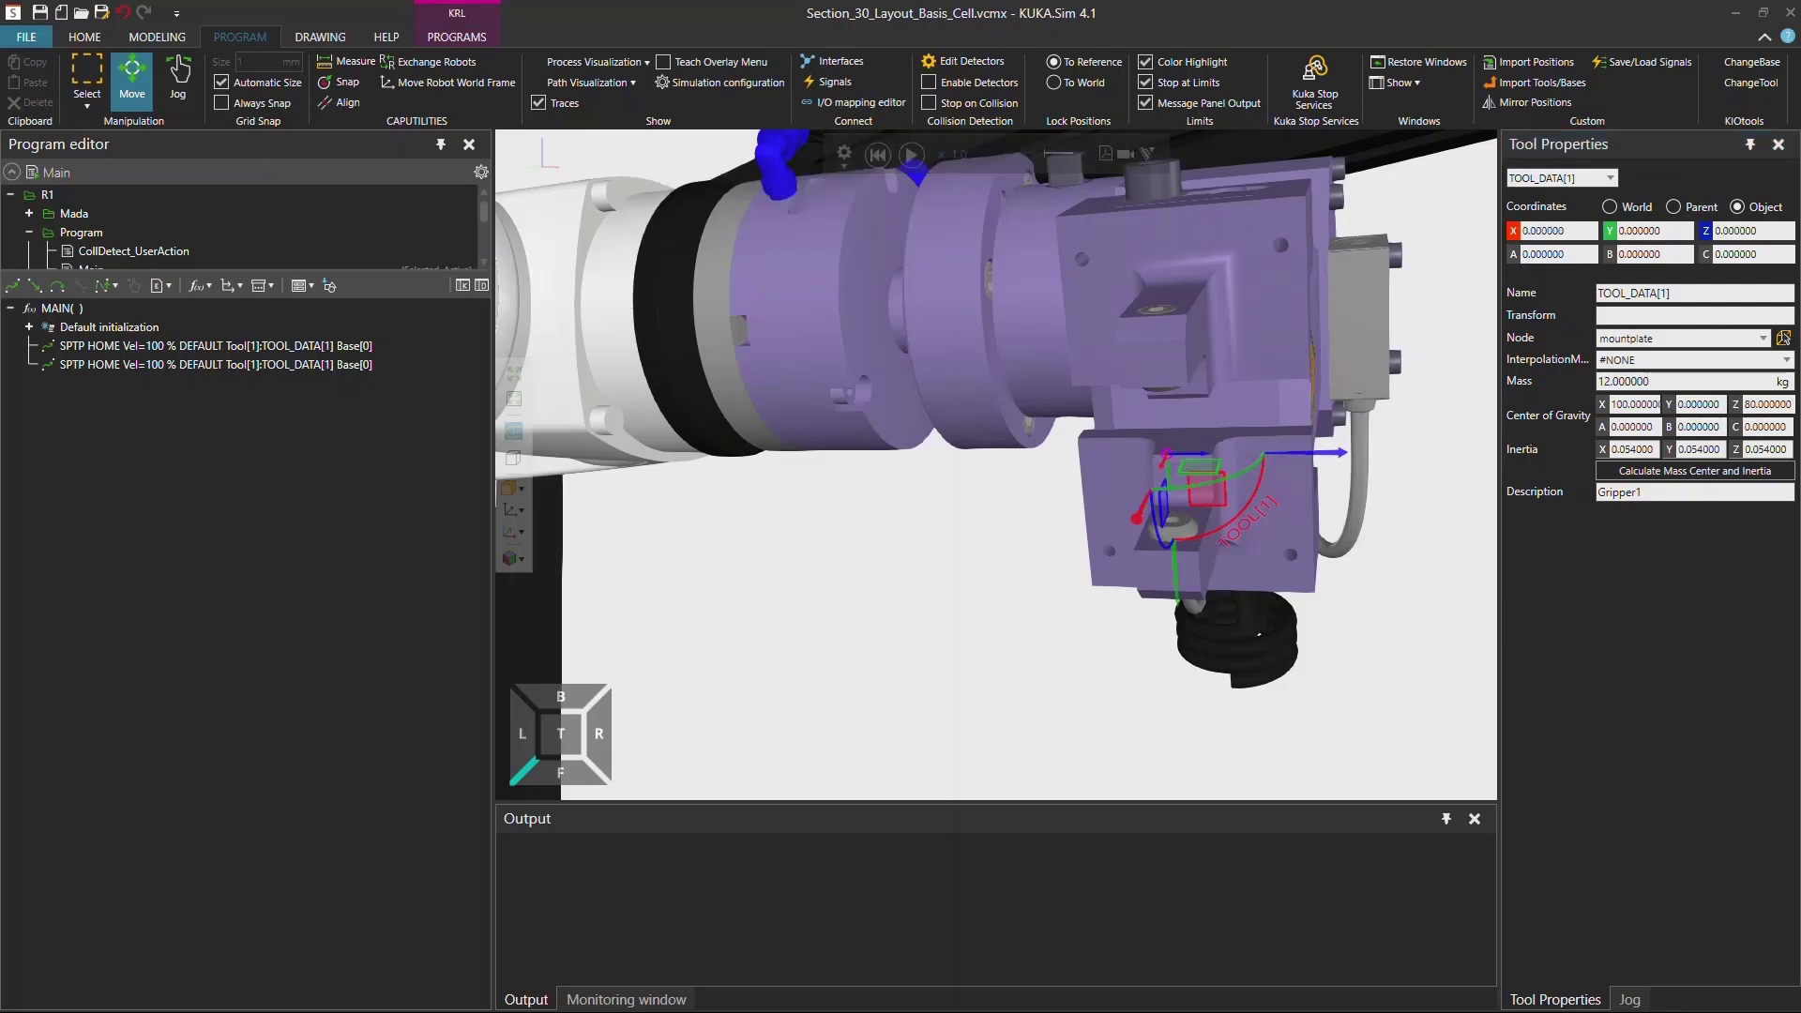
{"action": "left_click", "coordinate": [1636, 1002]}
{"action": "scroll", "coordinate": [1207, 522], "scroll_direction": "down", "scroll_amount": 3}
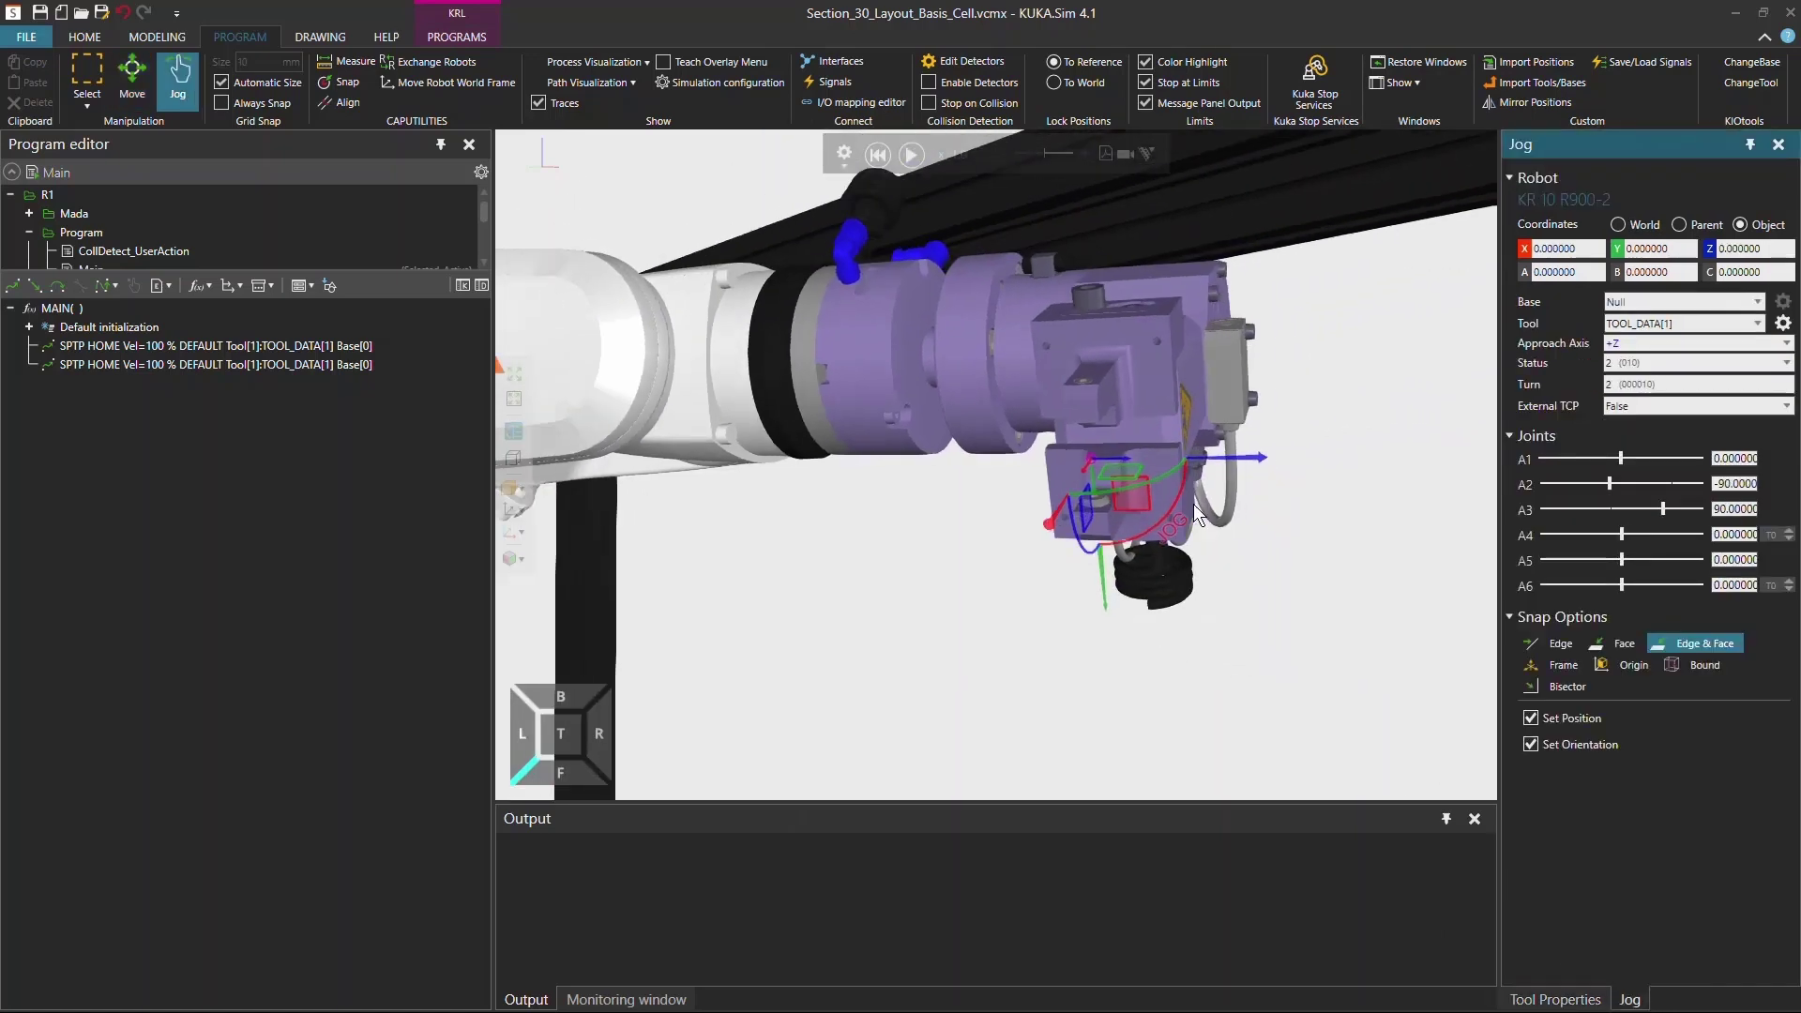
{"action": "right_click_drag", "start_coordinate": [1194, 503], "coordinate": [1182, 526]}
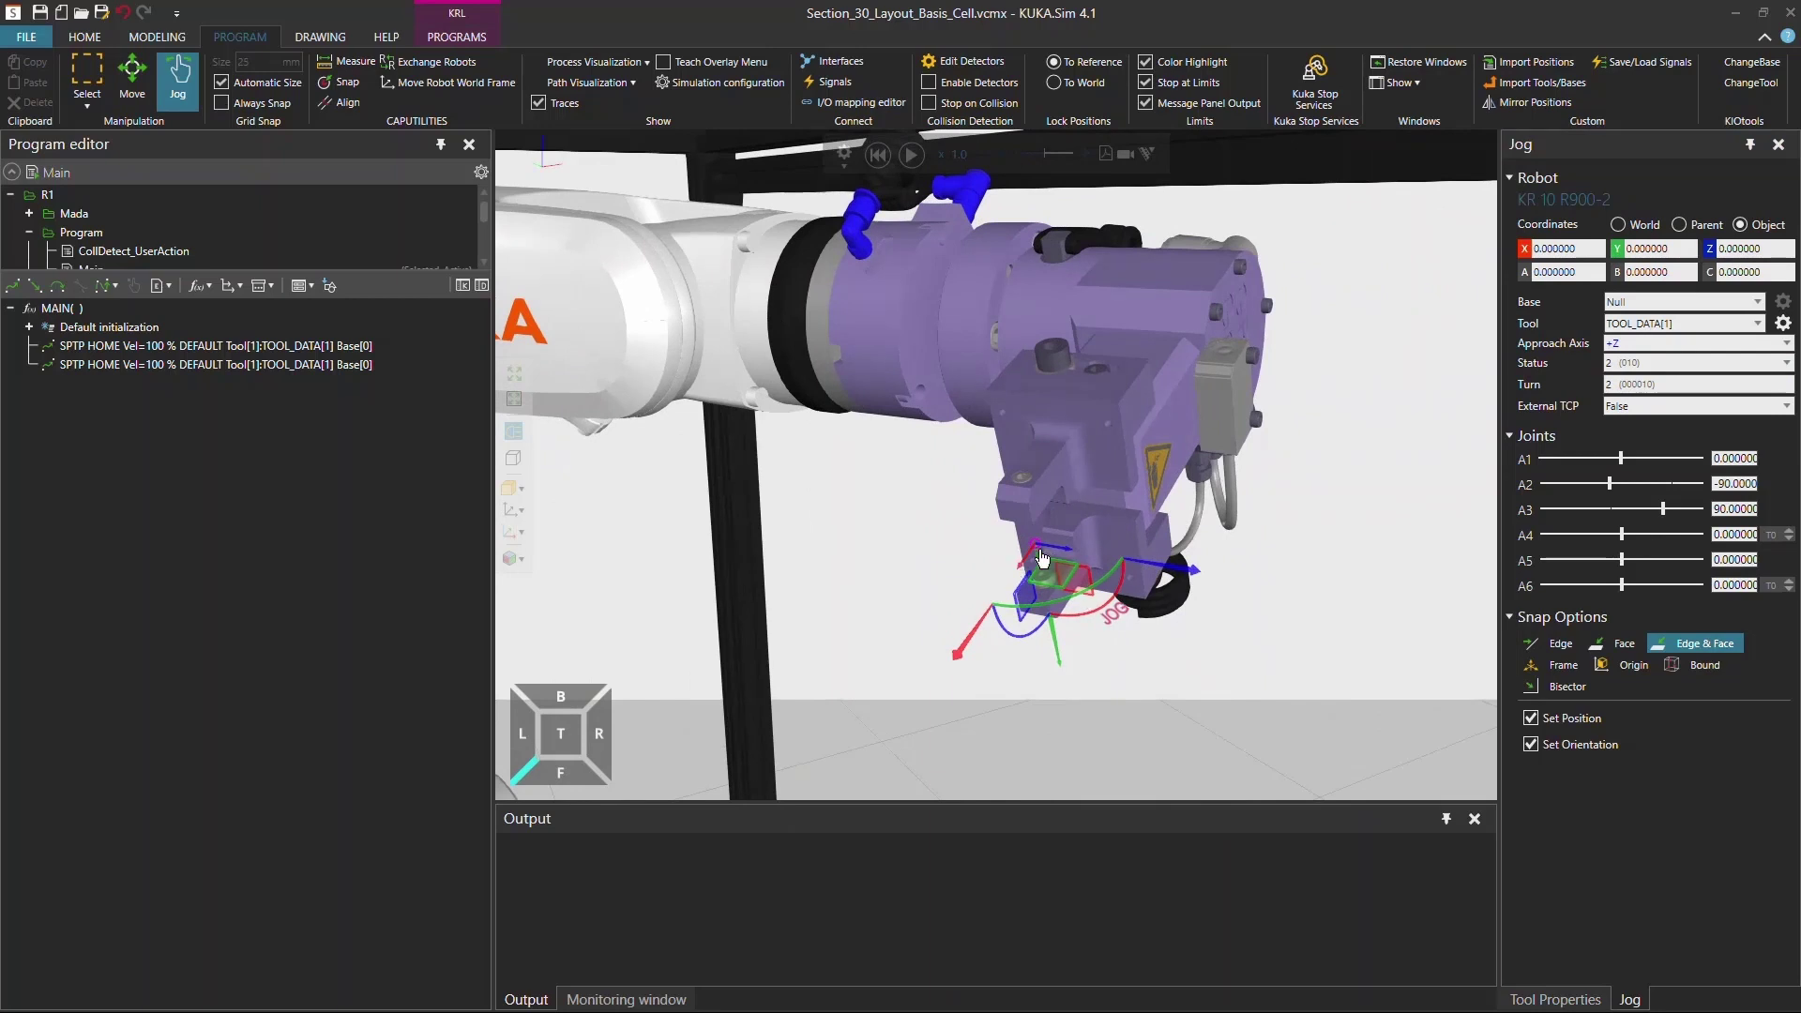
{"action": "left_click", "coordinate": [1643, 329]}
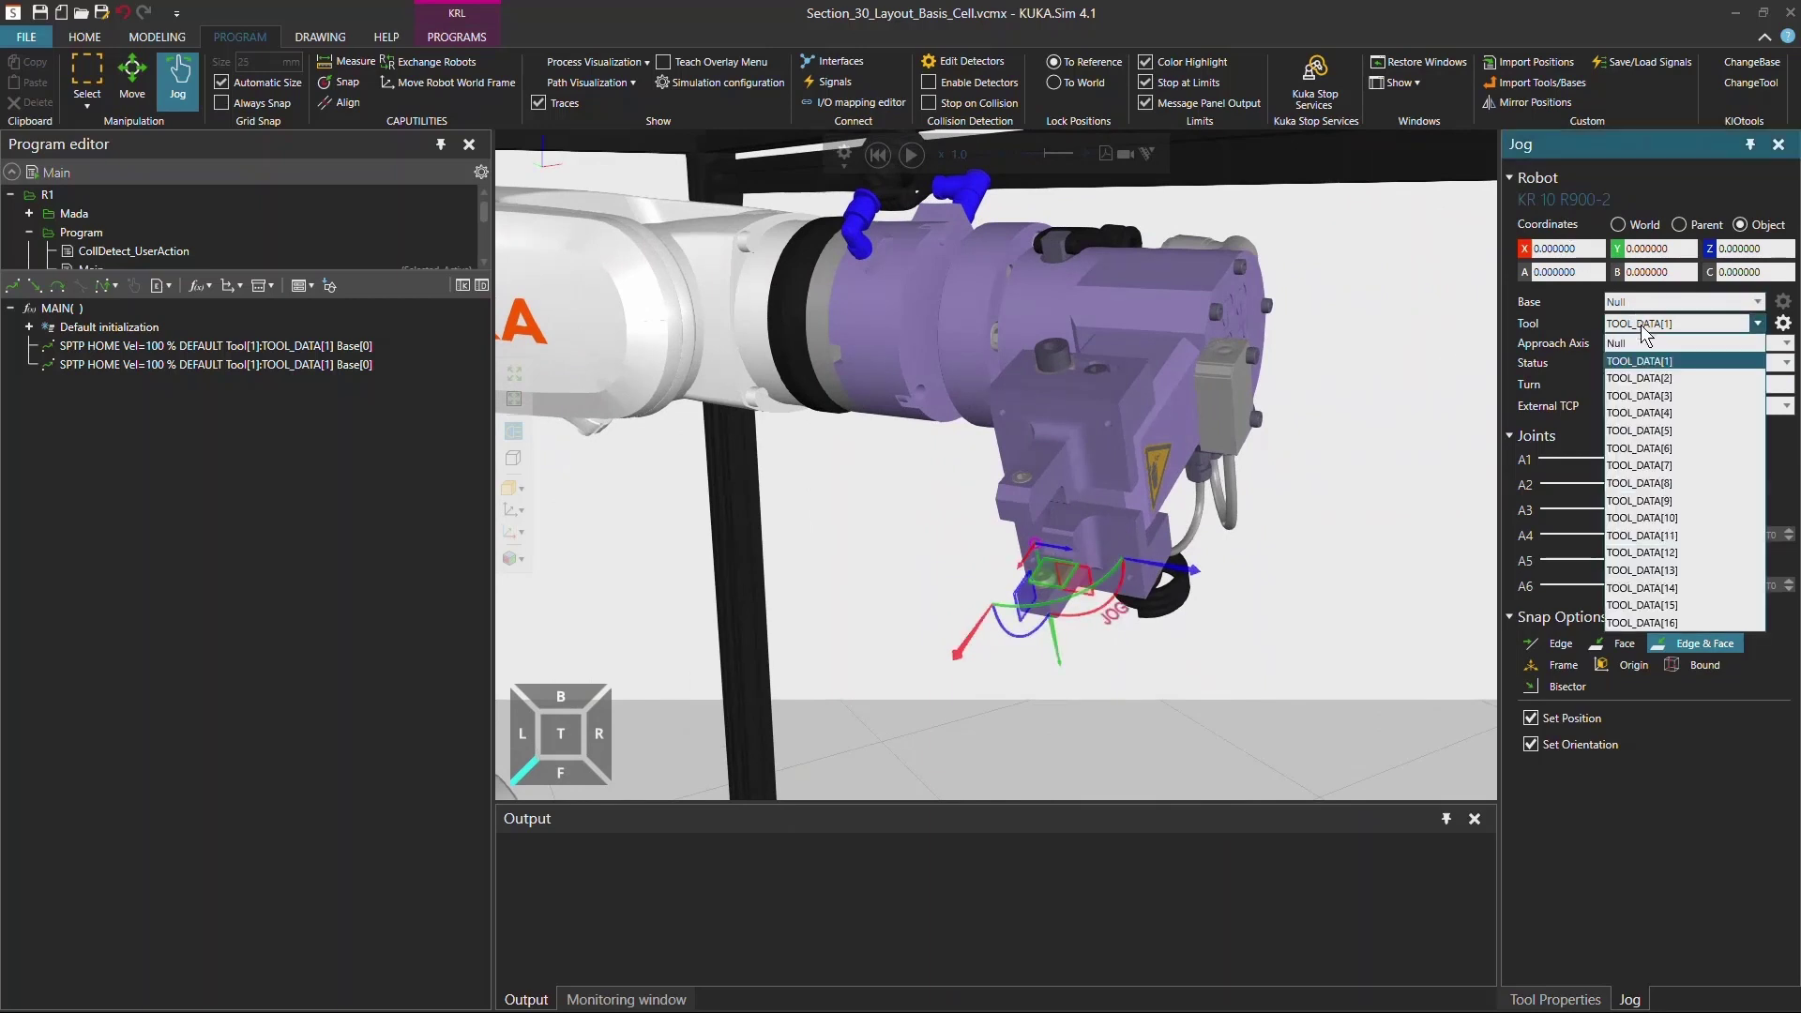
{"action": "left_click", "coordinate": [1652, 380]}
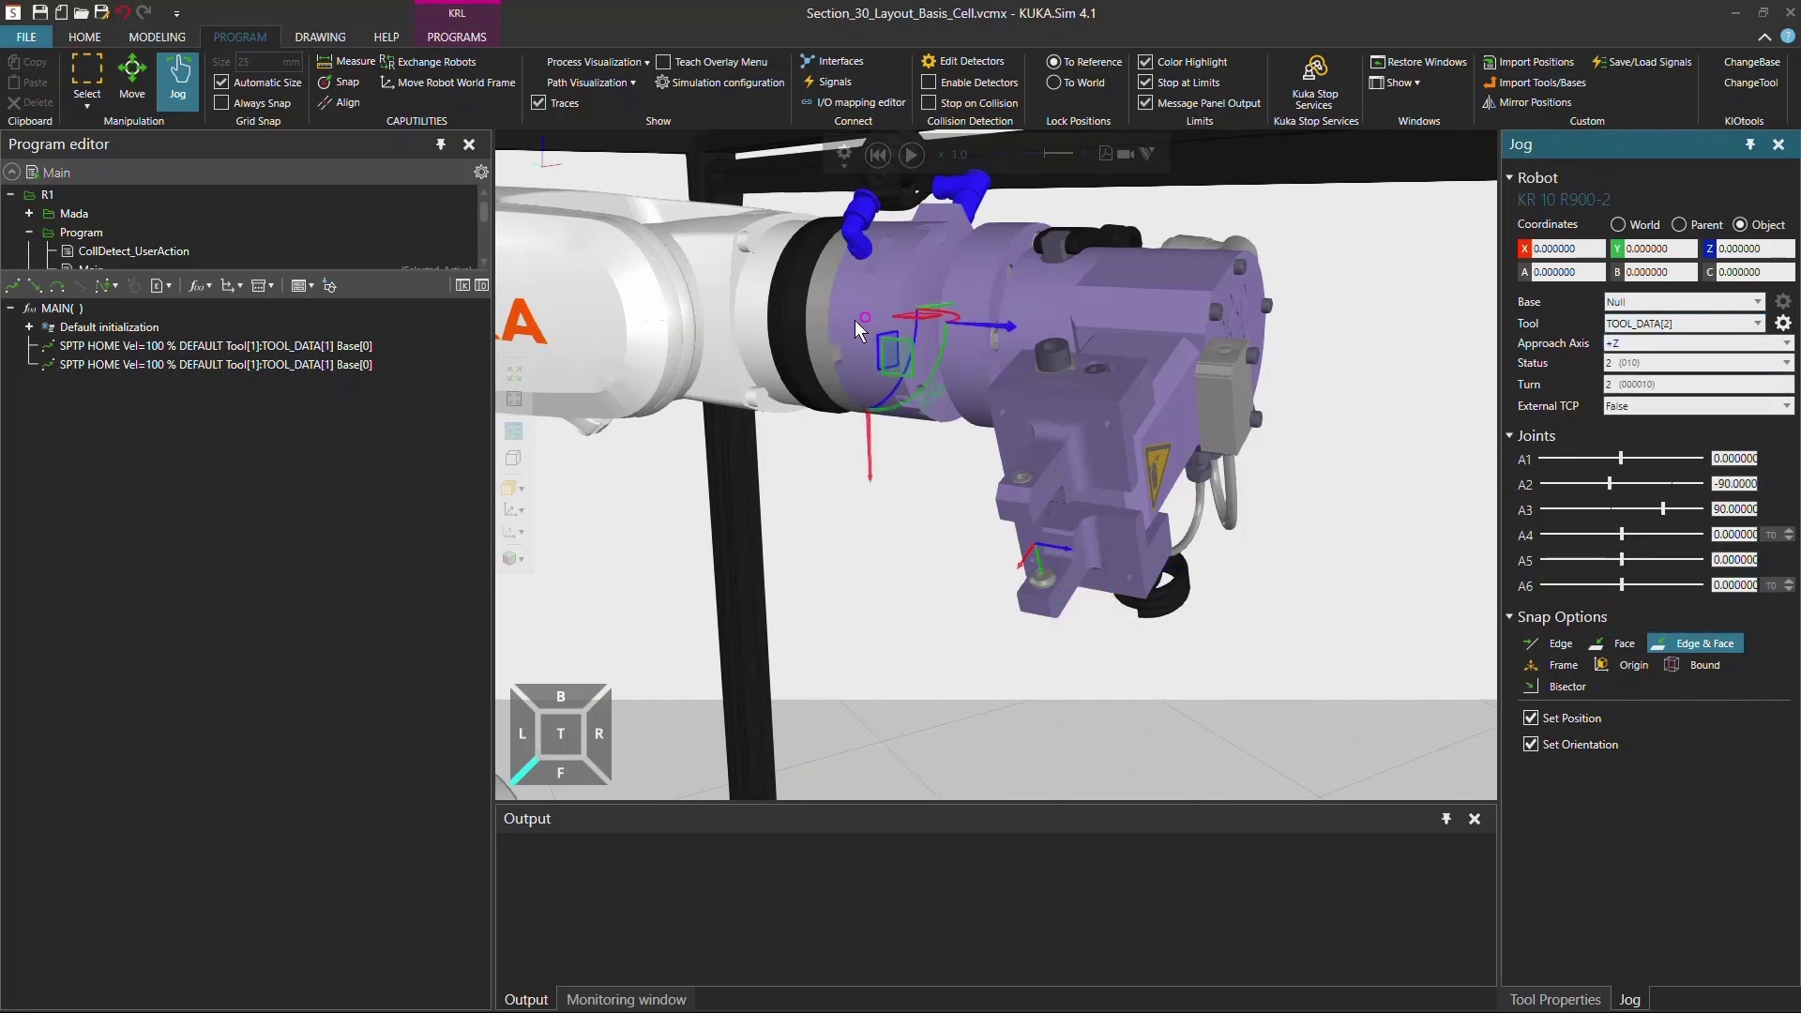
{"action": "left_click", "coordinate": [1743, 325]}
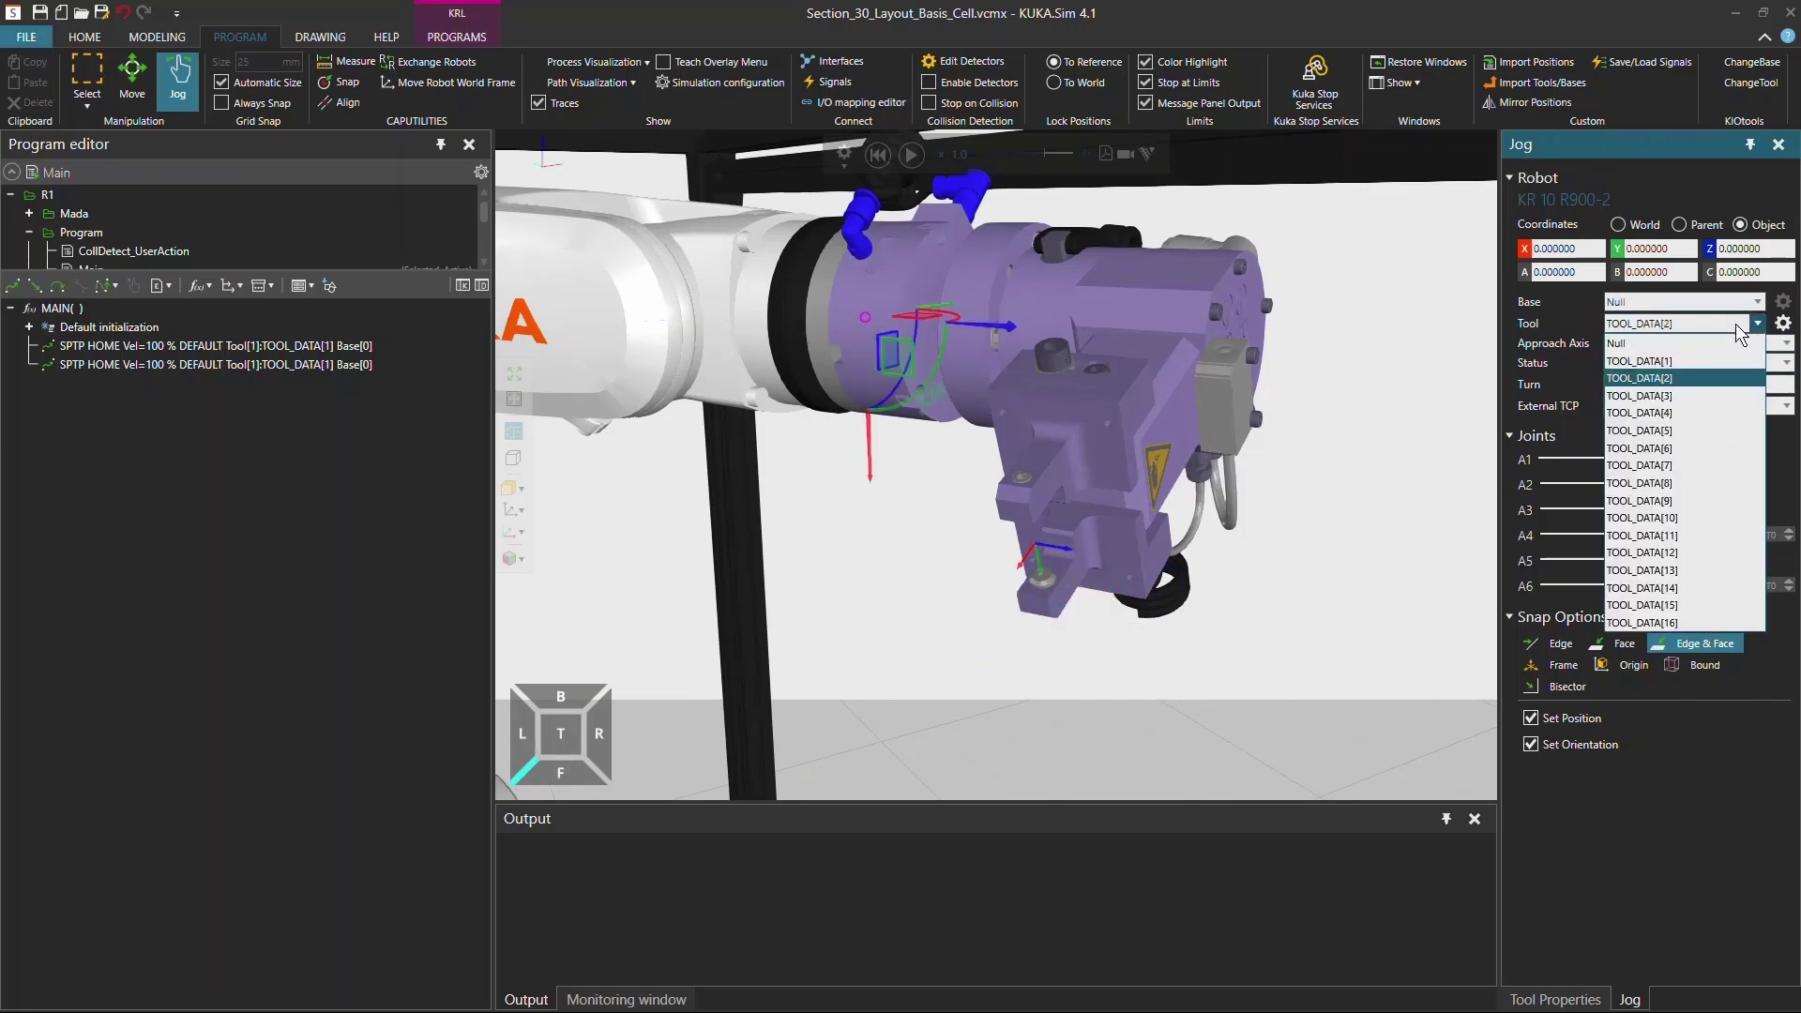
{"action": "left_click", "coordinate": [1651, 362]}
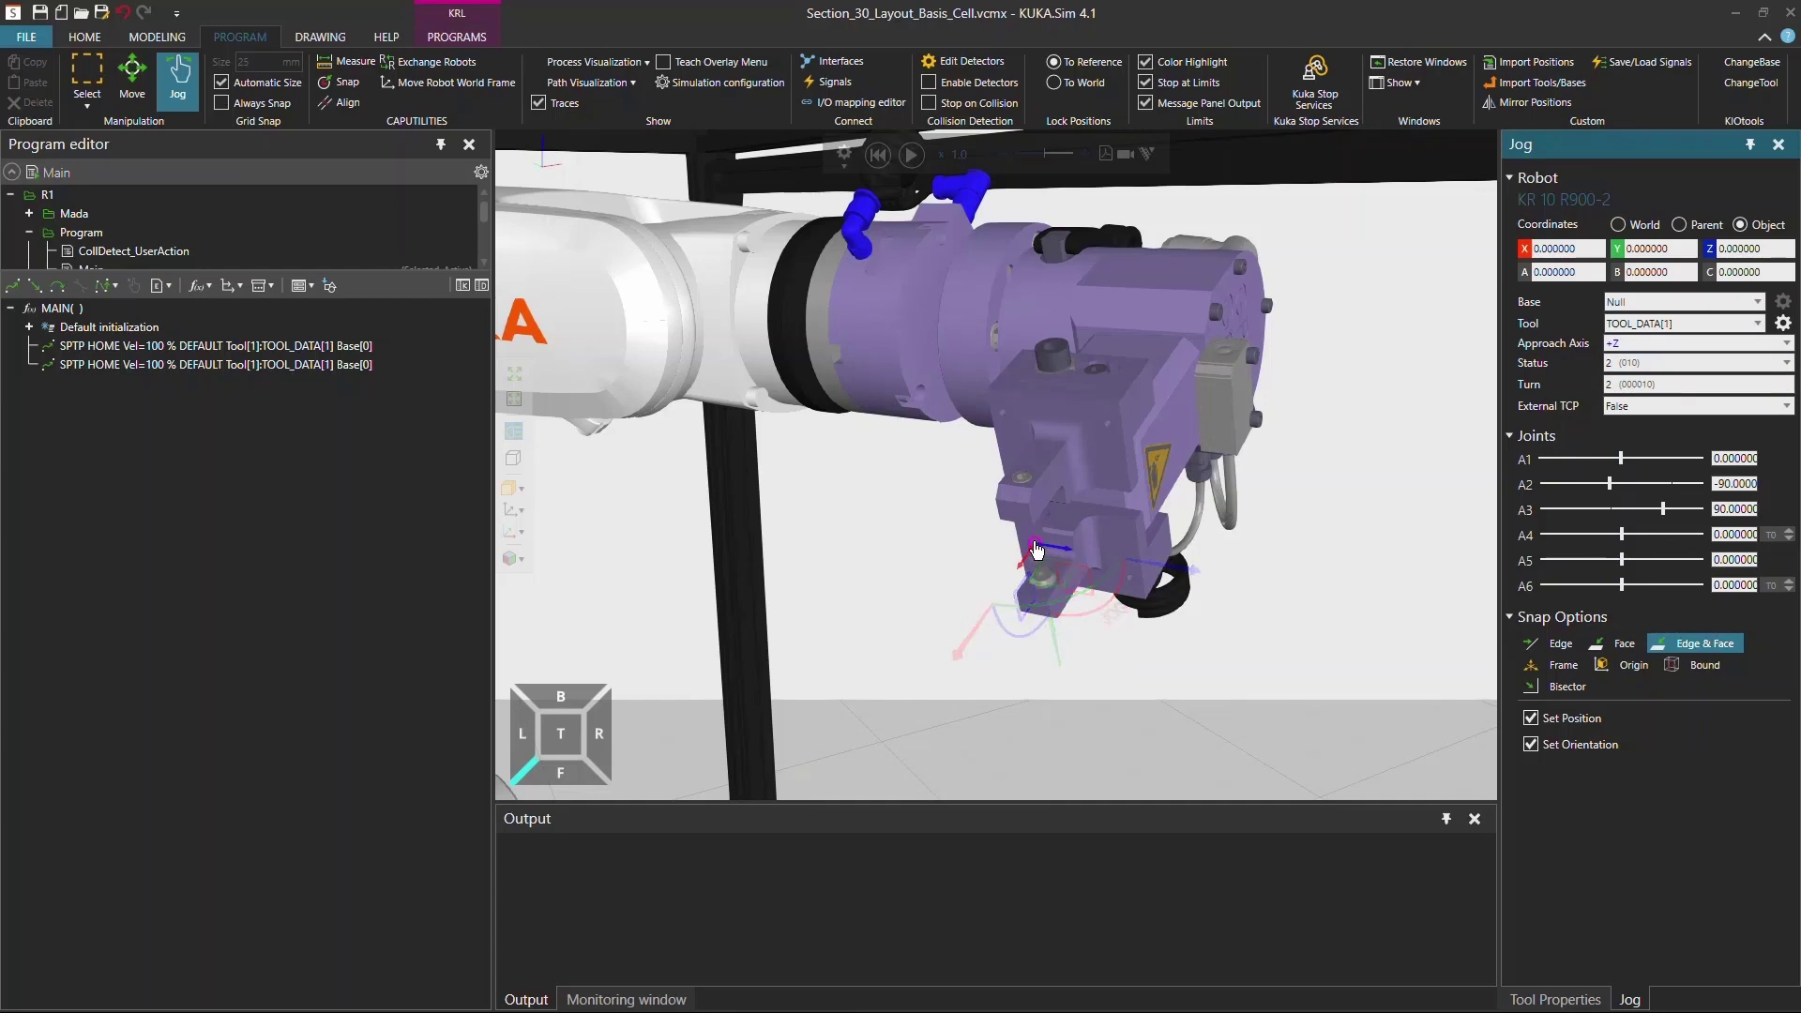
- Jog the tool along its X direction, then along the world Y axis
{"action": "scroll", "coordinate": [1043, 539], "scroll_direction": "down", "scroll_amount": 2}
{"action": "right_click_drag", "start_coordinate": [1040, 491], "coordinate": [1133, 494]}
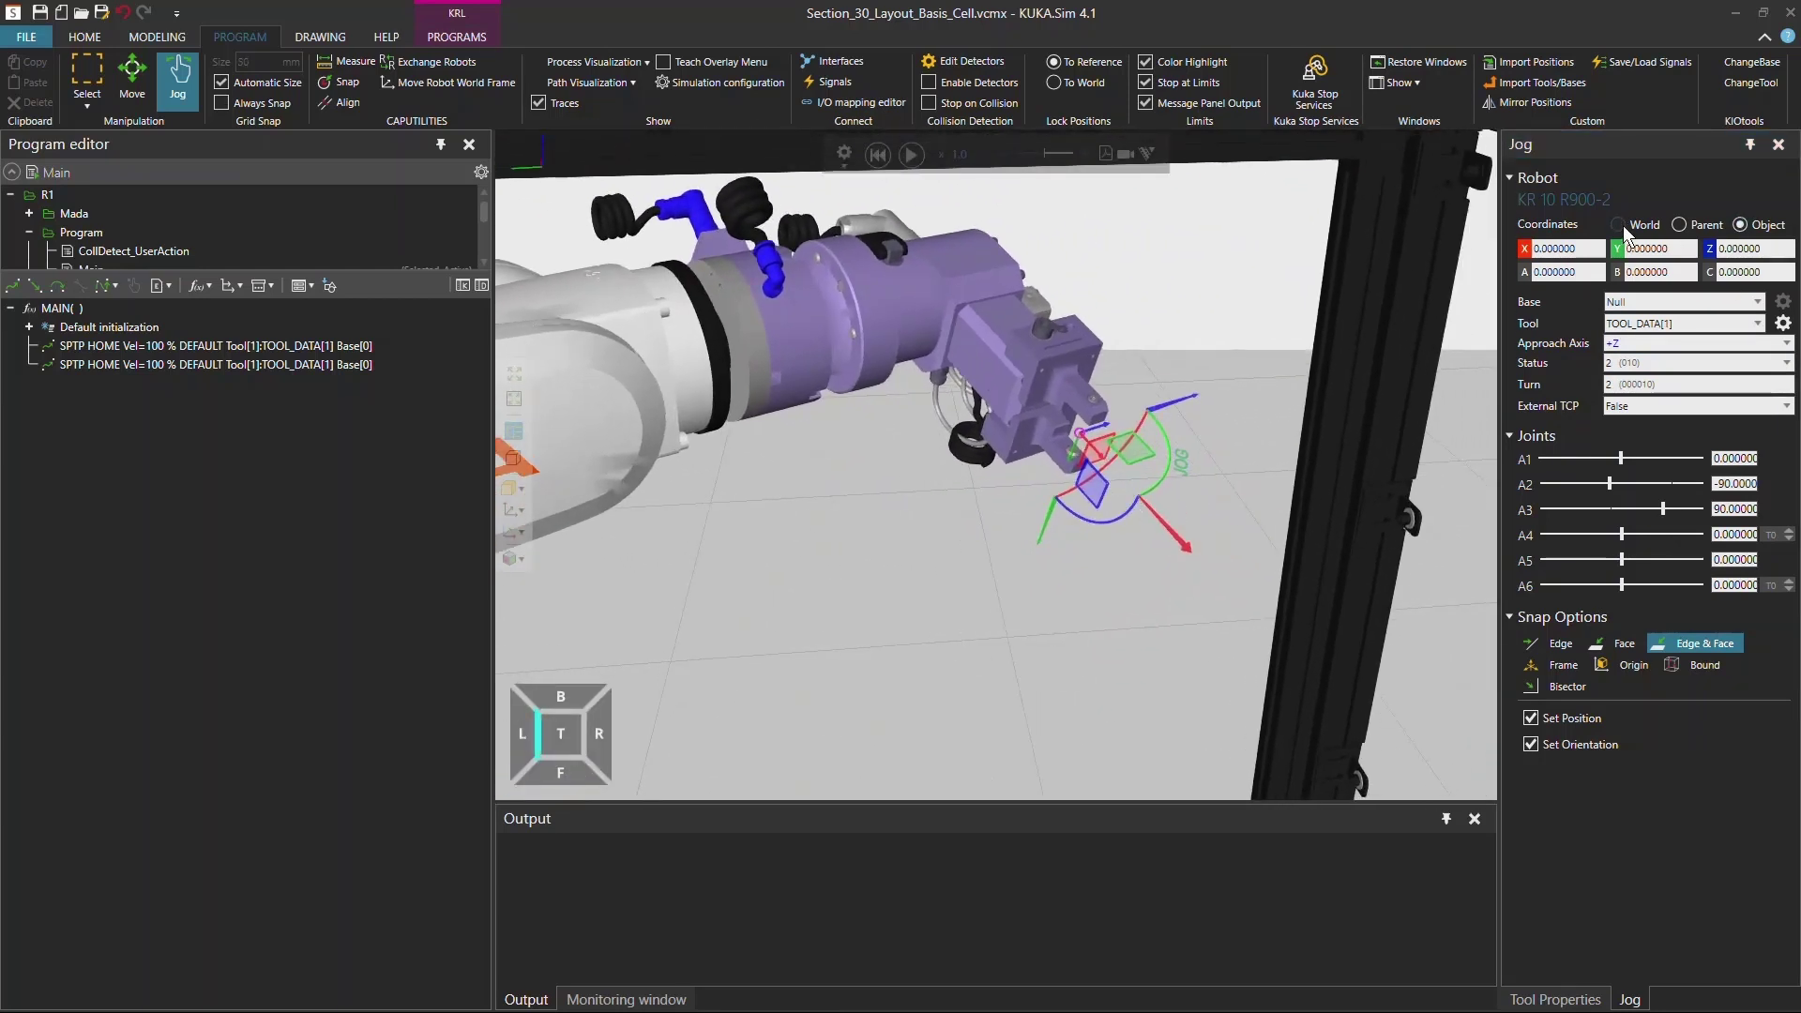
{"action": "left_click_drag", "start_coordinate": [1150, 445], "coordinate": [1194, 561]}
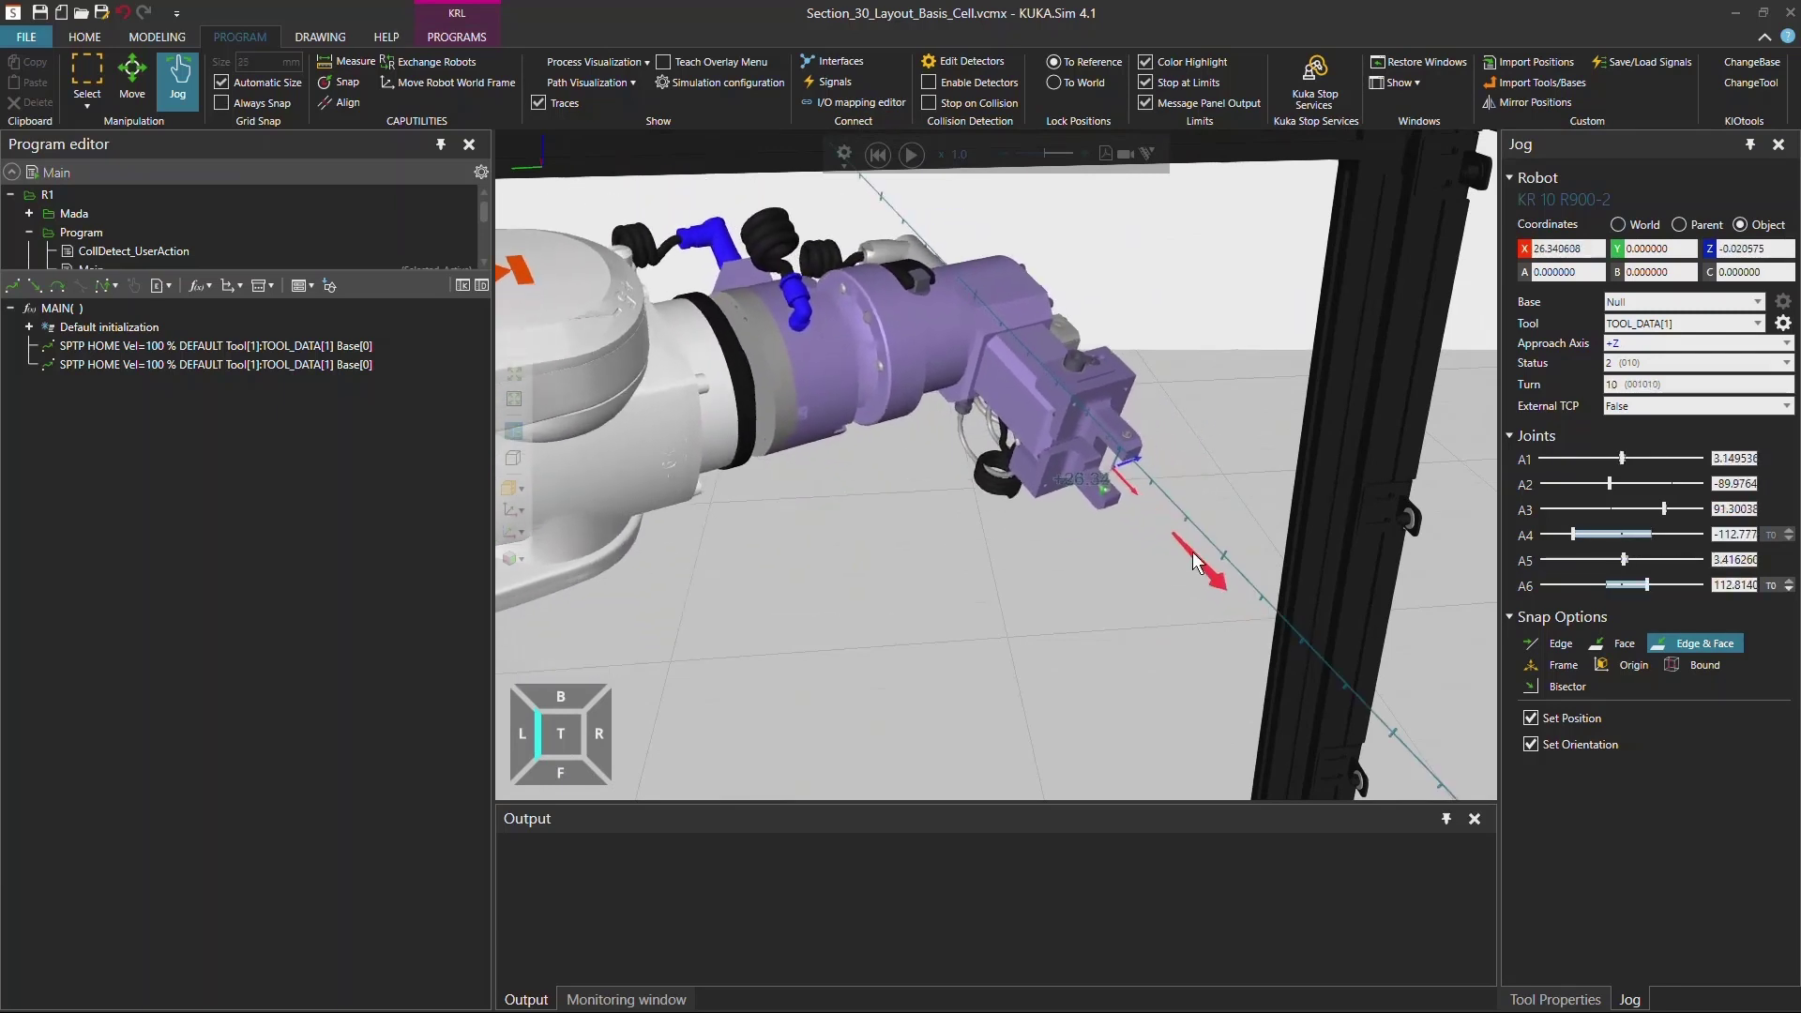
{"action": "left_click", "coordinate": [1620, 225]}
{"action": "mouse_move", "coordinate": [1152, 505]}
{"action": "right_mouse_down"}
{"action": "mouse_move", "coordinate": [1099, 507]}
{"action": "mouse_move", "coordinate": [1100, 528]}
{"action": "mouse_move", "coordinate": [1150, 493]}
{"action": "mouse_move", "coordinate": [1132, 499]}
{"action": "right_mouse_up"}
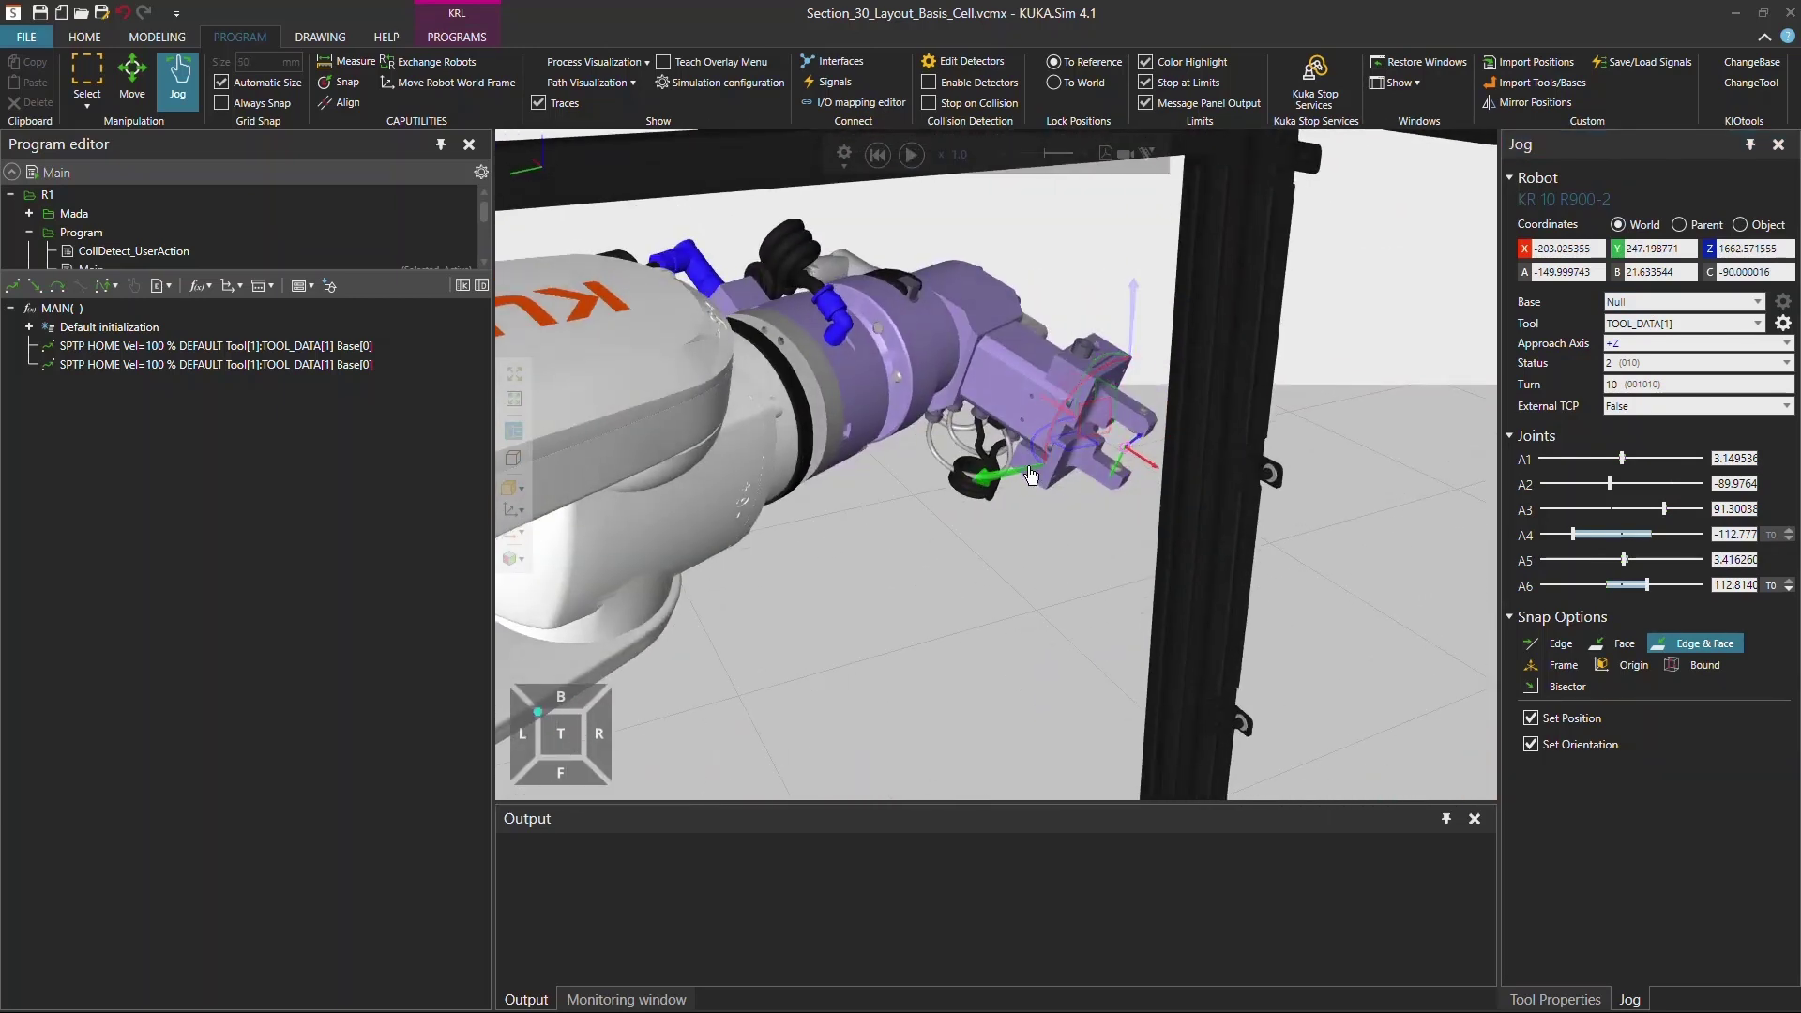
{"action": "left_click_drag", "start_coordinate": [1030, 476], "coordinate": [1166, 422]}
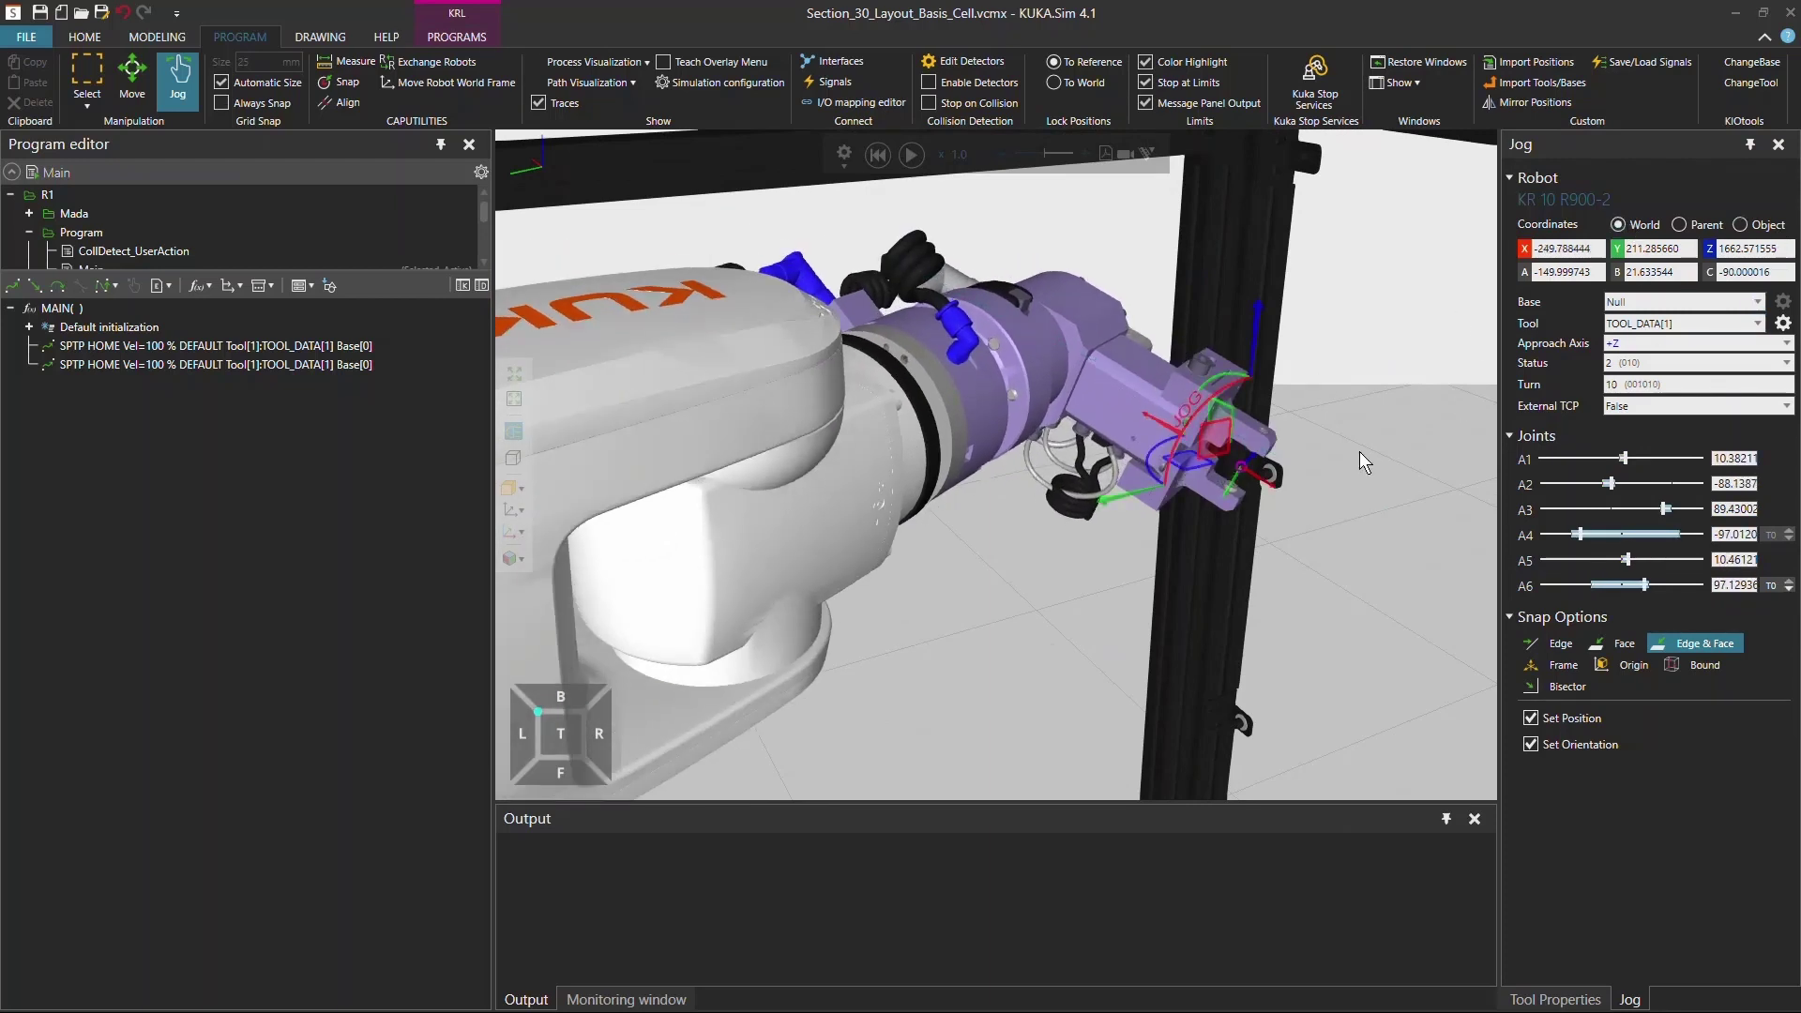
- Set the jog base to BASE_DATA[1] and give it the description Table
{"action": "middle_click_drag", "start_coordinate": [1320, 575], "coordinate": [1276, 509]}
{"action": "scroll", "coordinate": [1286, 535], "scroll_direction": "down", "scroll_amount": 3}
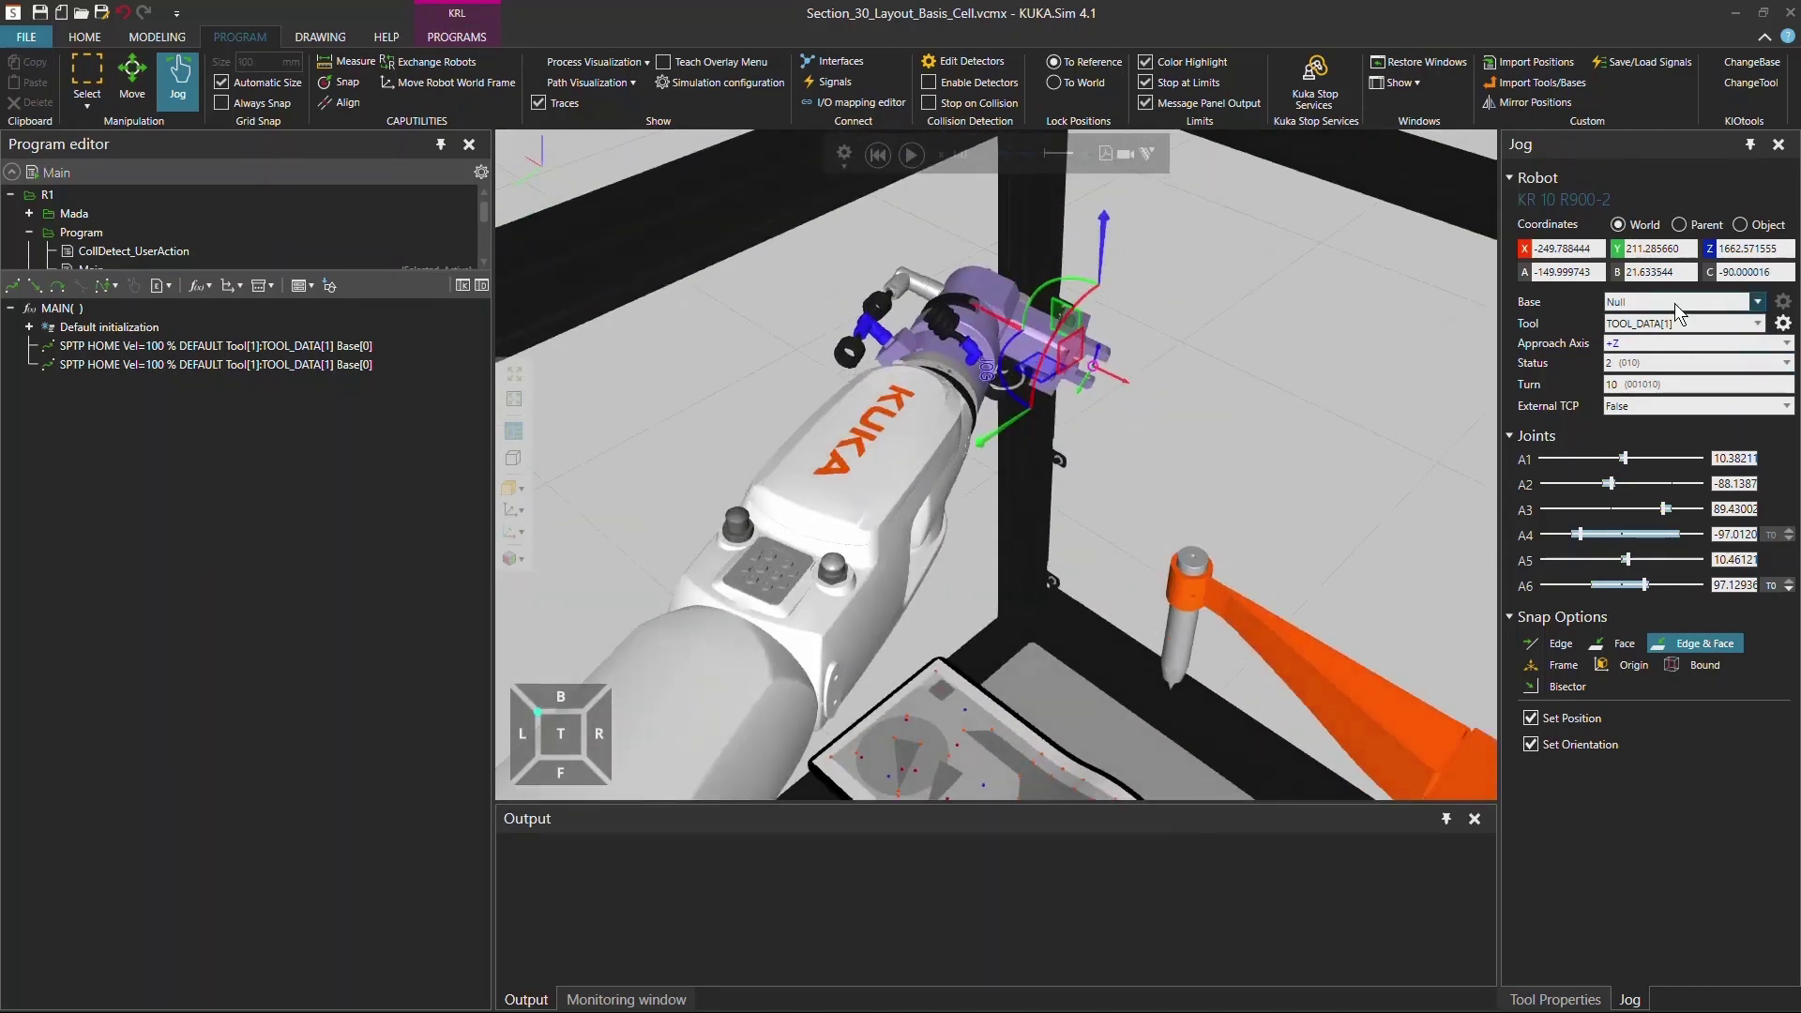
{"action": "left_click", "coordinate": [1677, 306]}
{"action": "left_click", "coordinate": [1651, 344]}
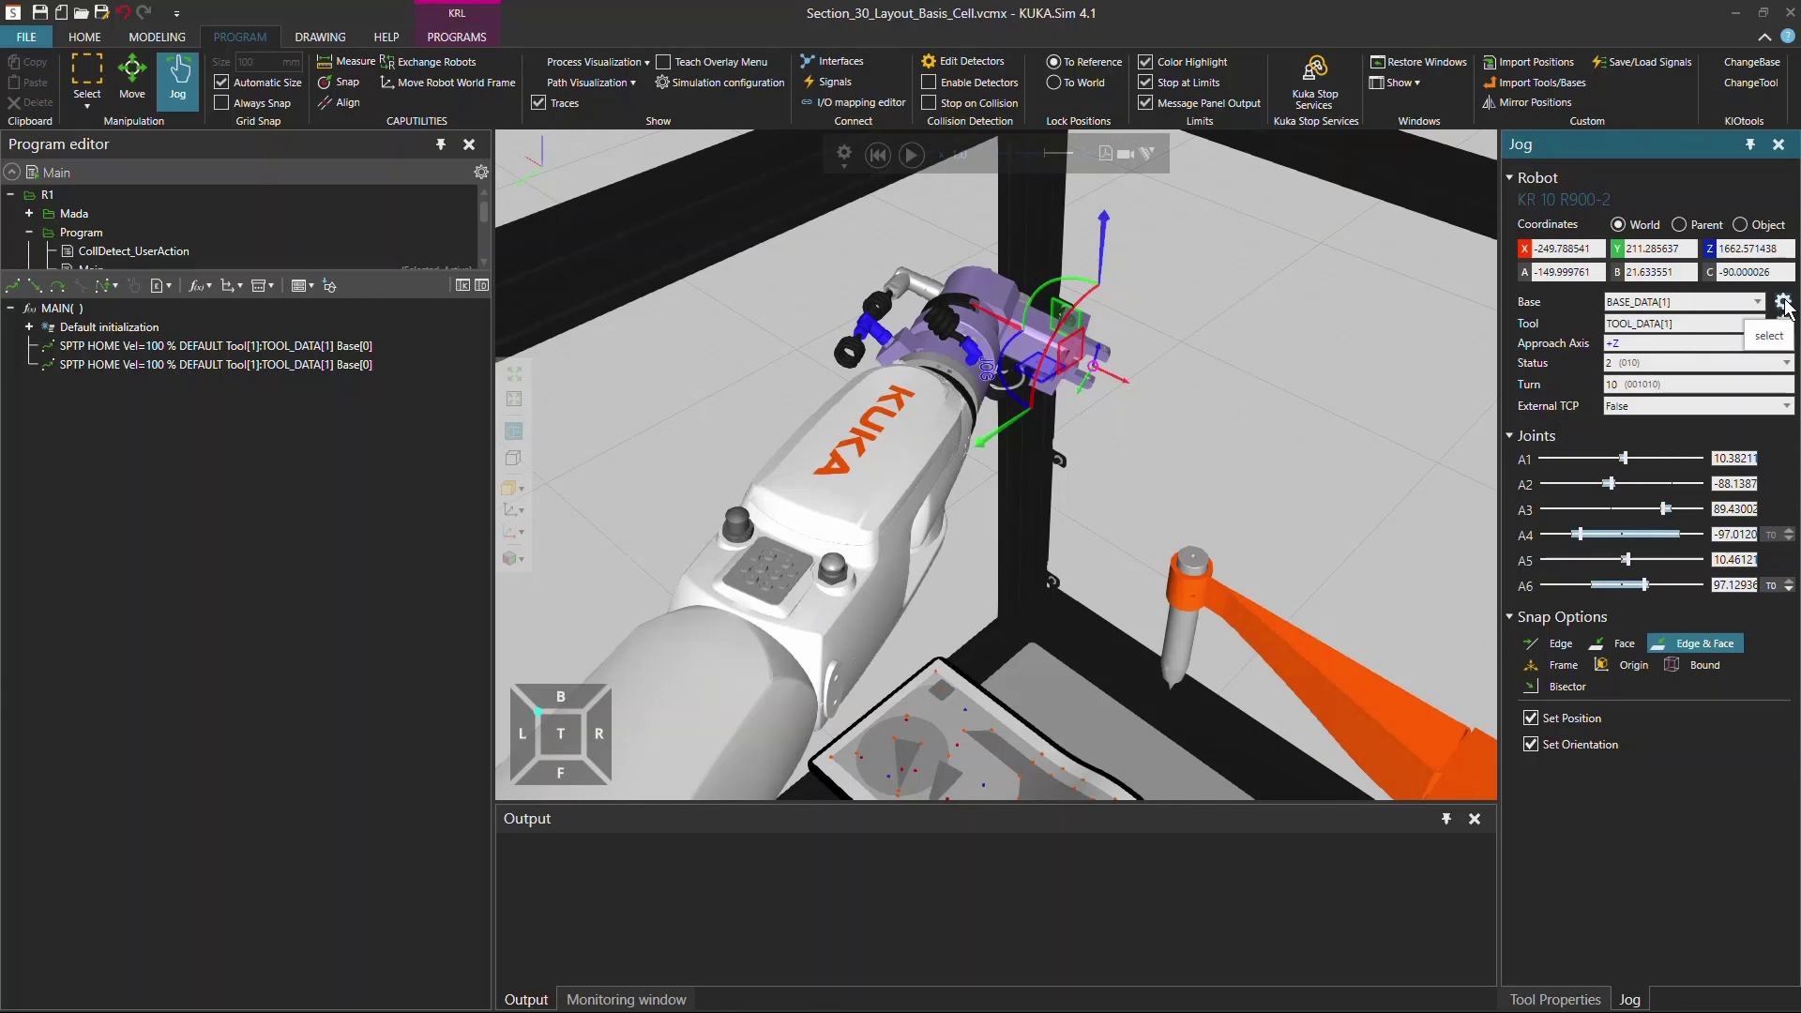
{"action": "left_click", "coordinate": [1783, 303]}
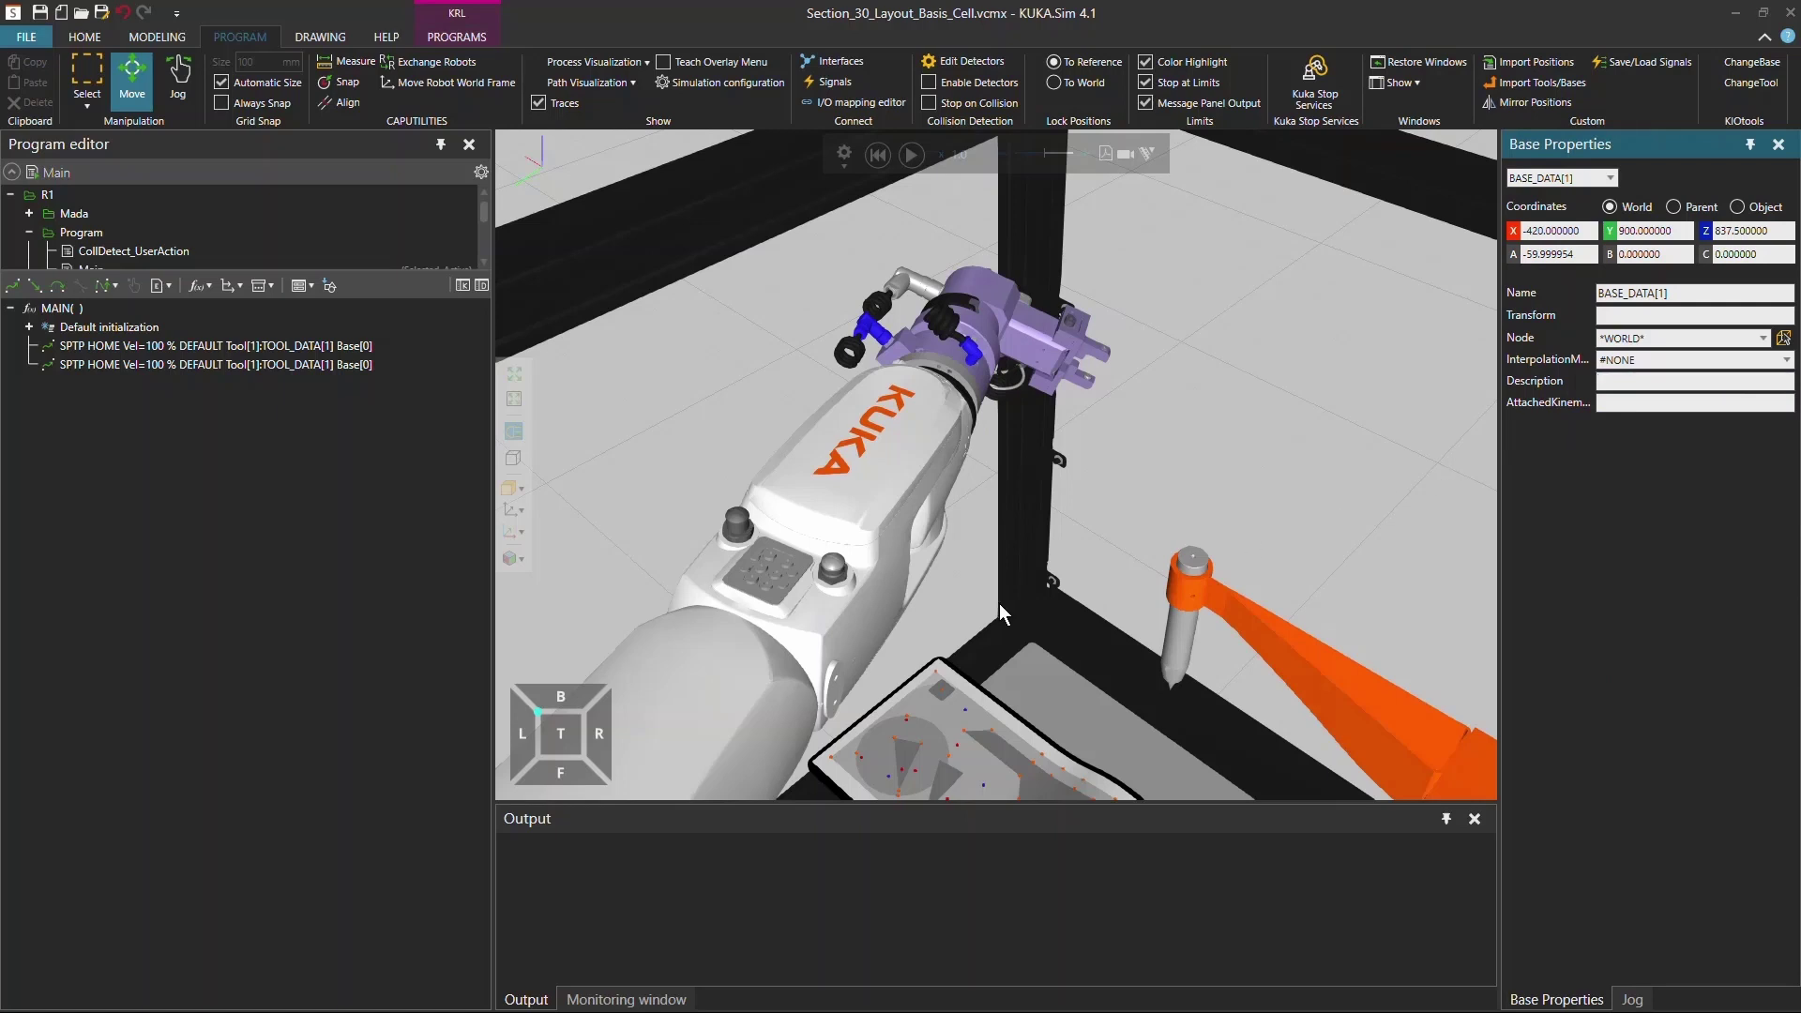
{"action": "type", "text": "e"}
- Start snapping BASE_DATA[1] with Align Axis set to +Z
{"action": "left_click", "coordinate": [348, 85]}
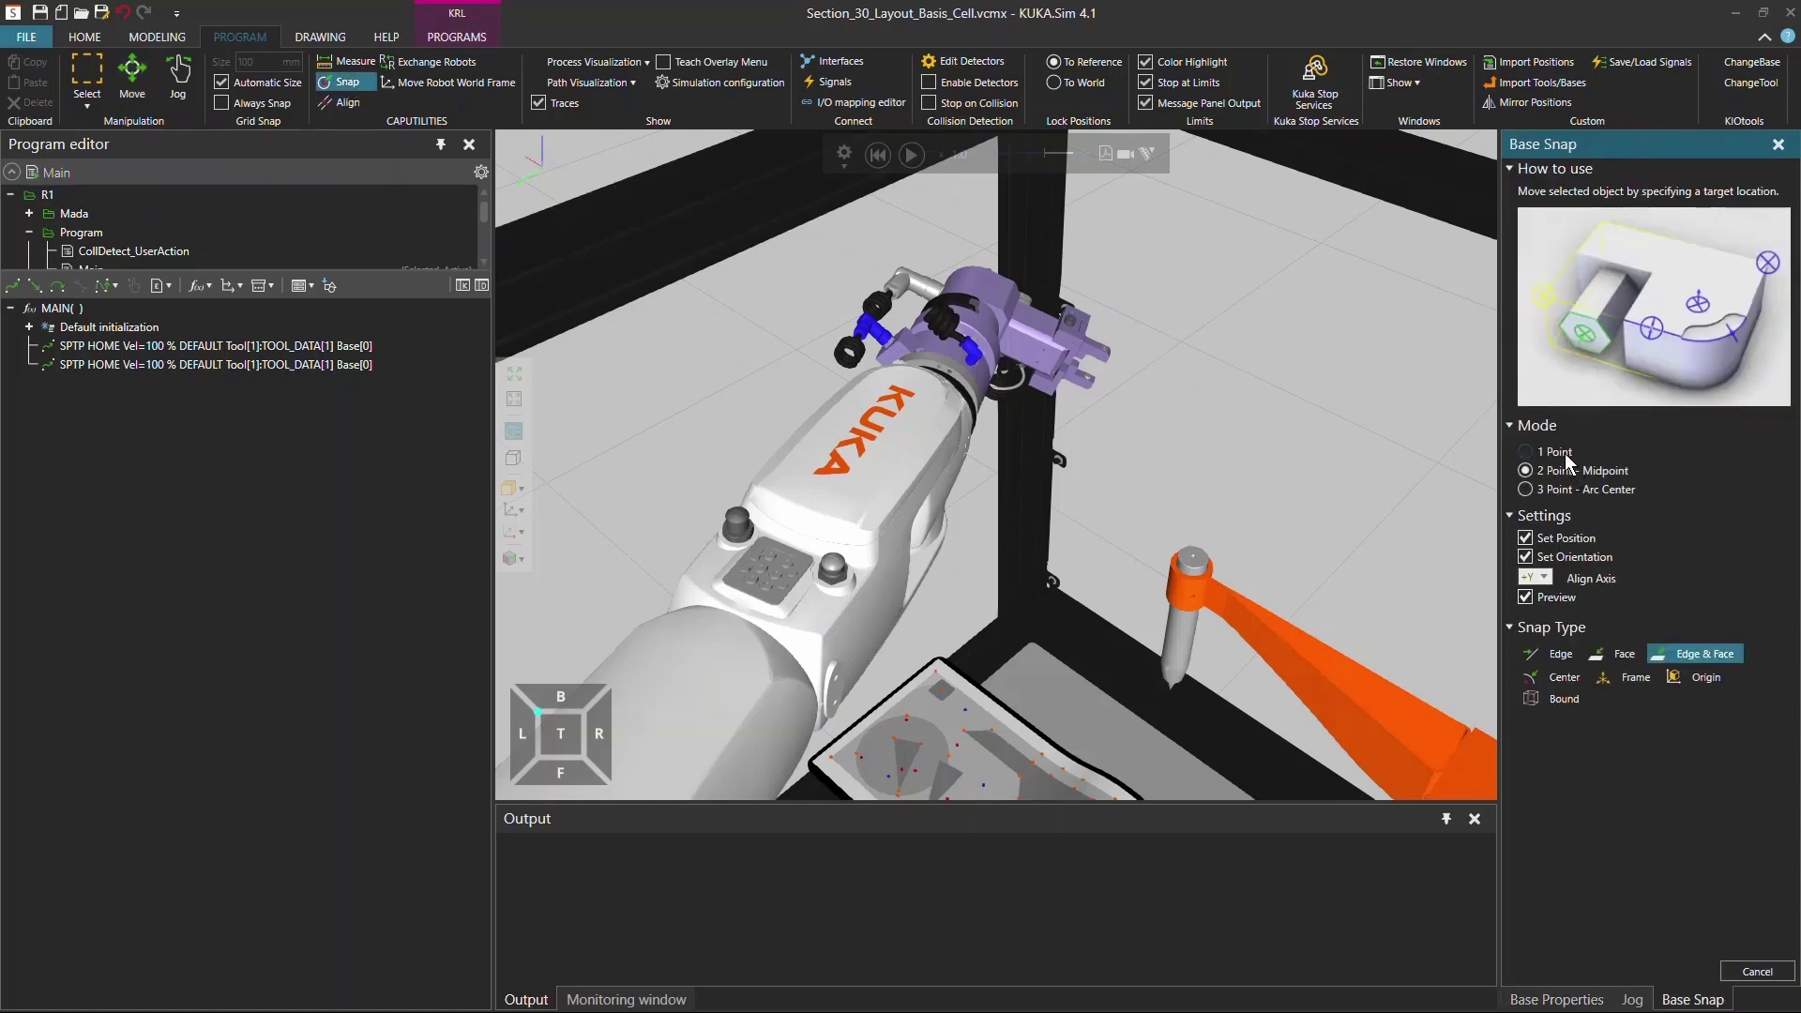
{"action": "left_click", "coordinate": [1546, 577]}
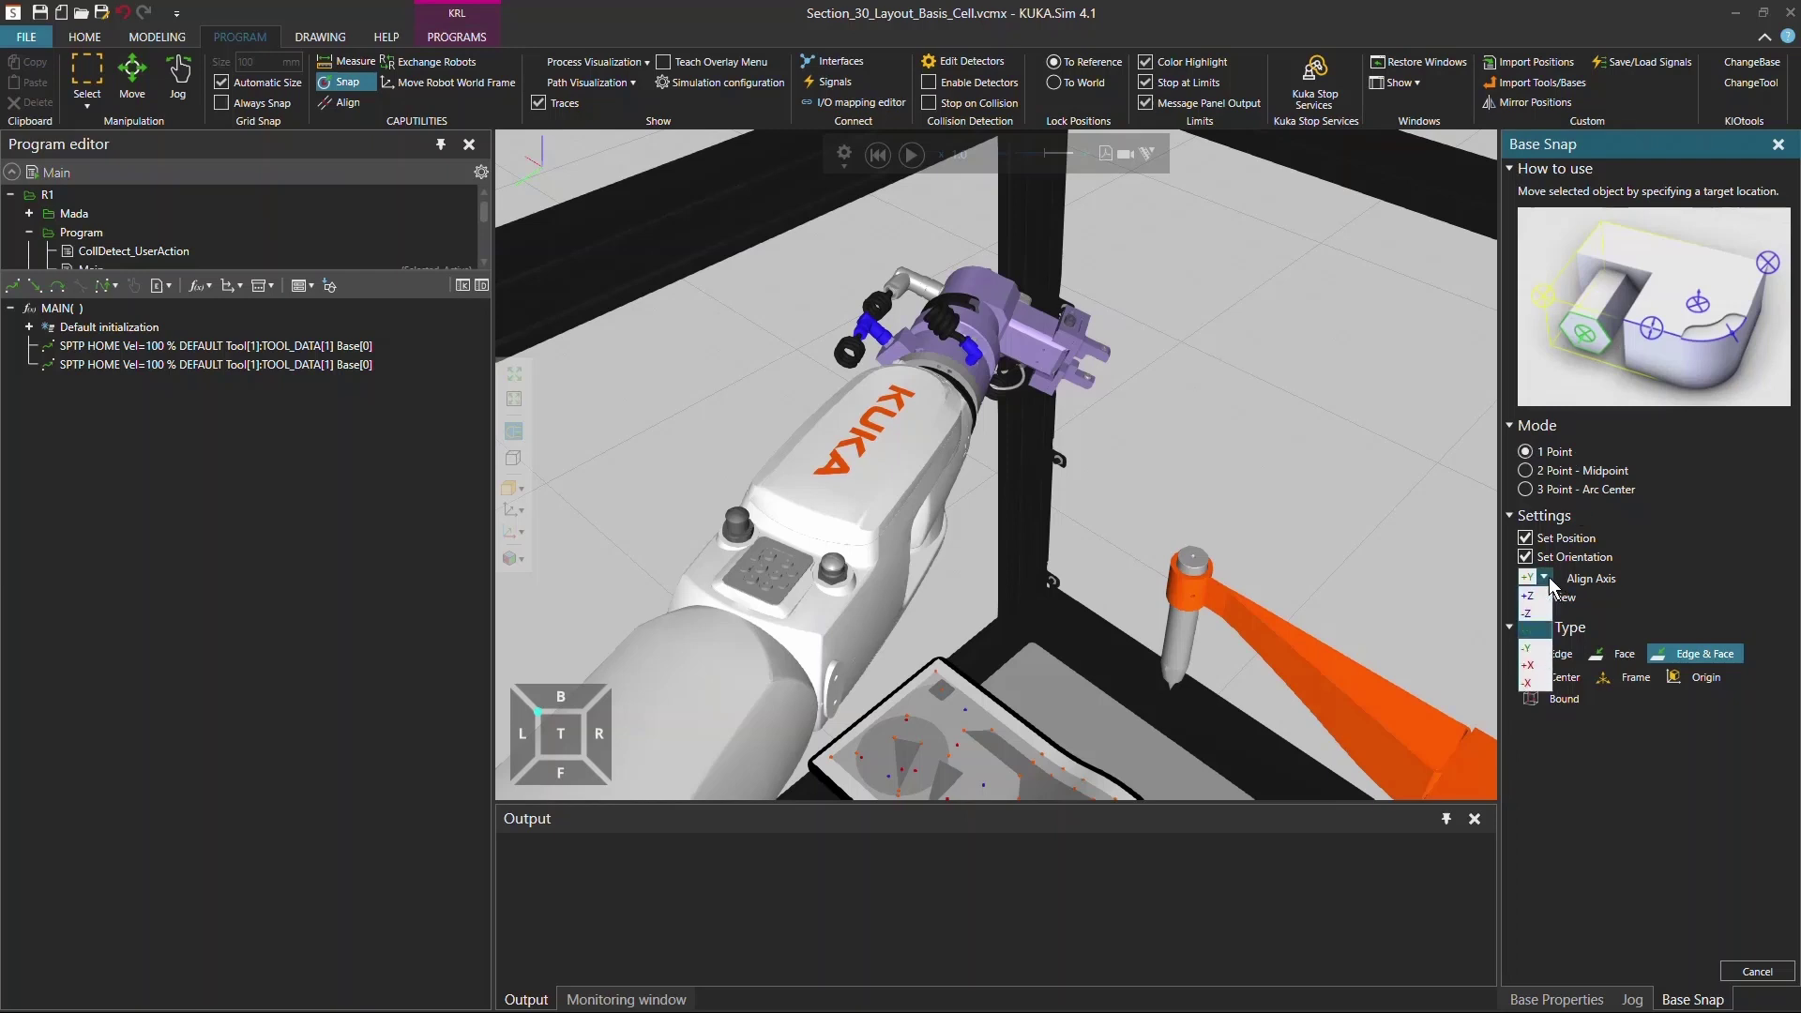
{"action": "left_click", "coordinate": [1535, 618]}
- Snap the base onto the table's corner edge point at X -76.0, Y 474.0, Z 1144
{"action": "right_click_drag", "start_coordinate": [1099, 697], "coordinate": [1123, 586]}
{"action": "scroll", "coordinate": [1058, 535], "scroll_direction": "up", "scroll_amount": 4}
{"action": "scroll", "coordinate": [1113, 611], "scroll_direction": "up", "scroll_amount": 1}
{"action": "scroll", "coordinate": [1149, 551], "scroll_direction": "up", "scroll_amount": 2}
{"action": "scroll", "coordinate": [1122, 578], "scroll_direction": "up", "scroll_amount": 3}
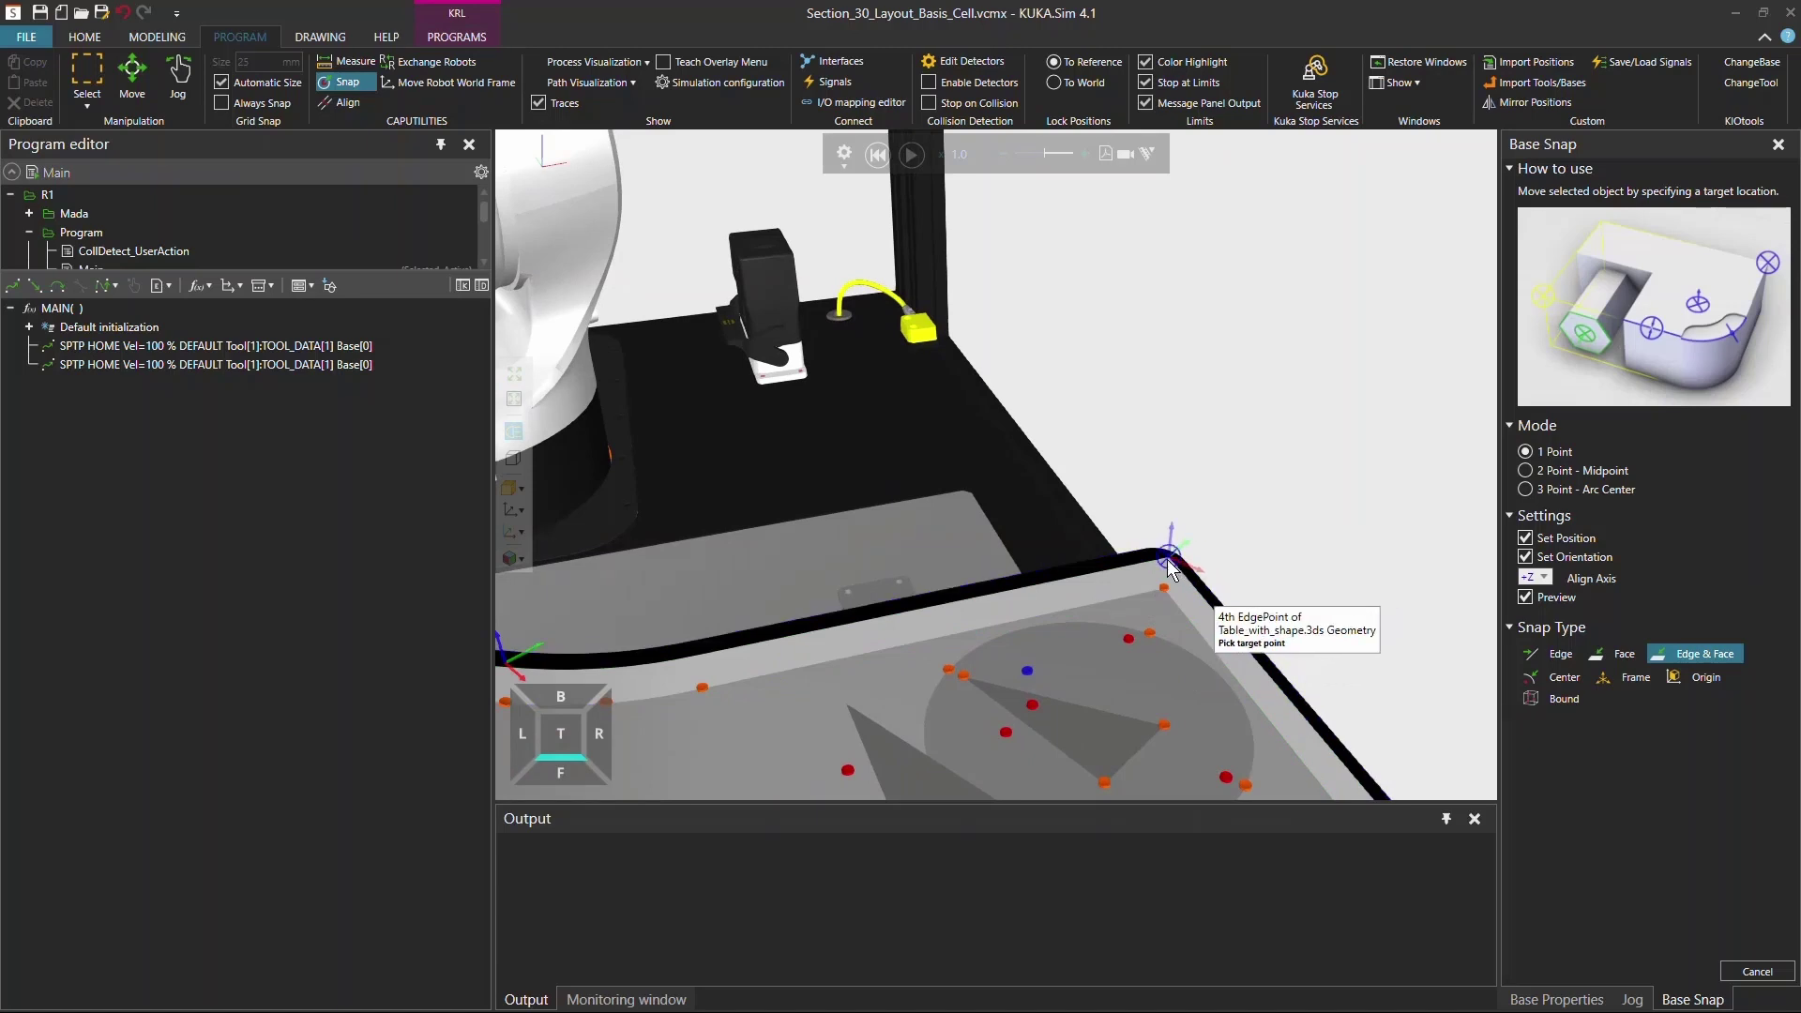
{"action": "left_click", "coordinate": [1167, 559]}
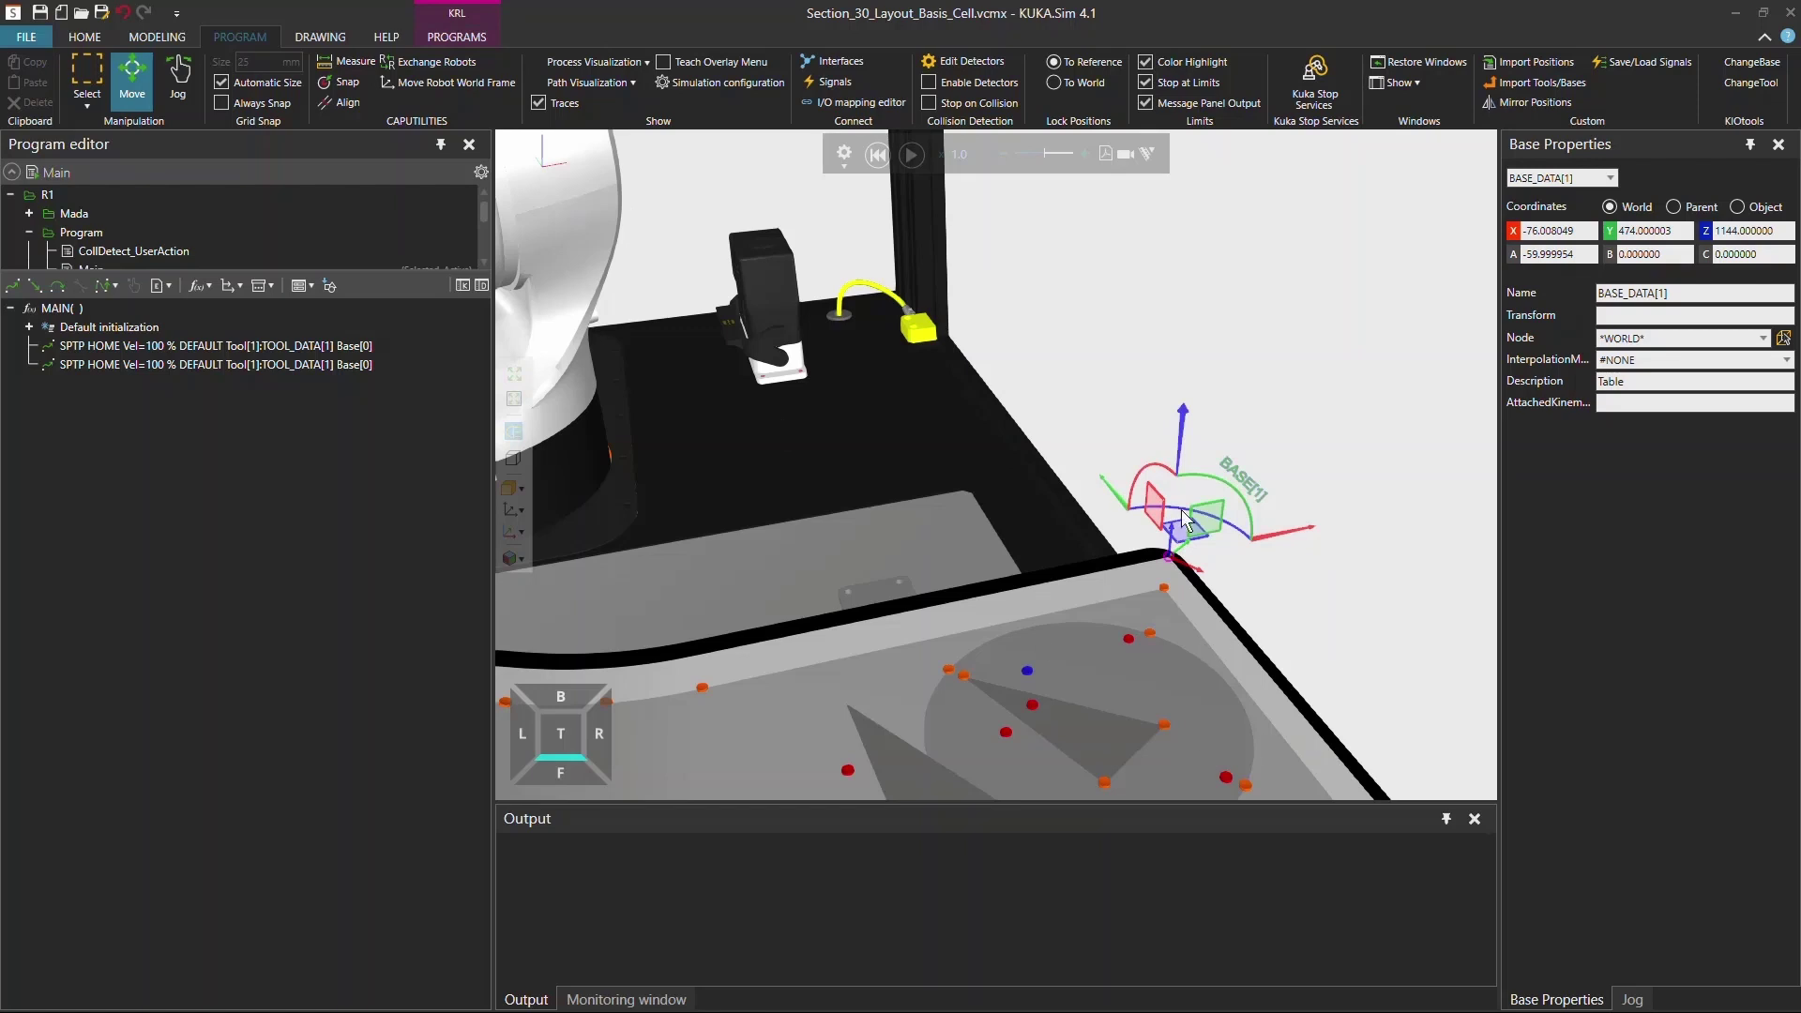
{"action": "right_click_drag", "start_coordinate": [1166, 569], "coordinate": [1174, 566]}
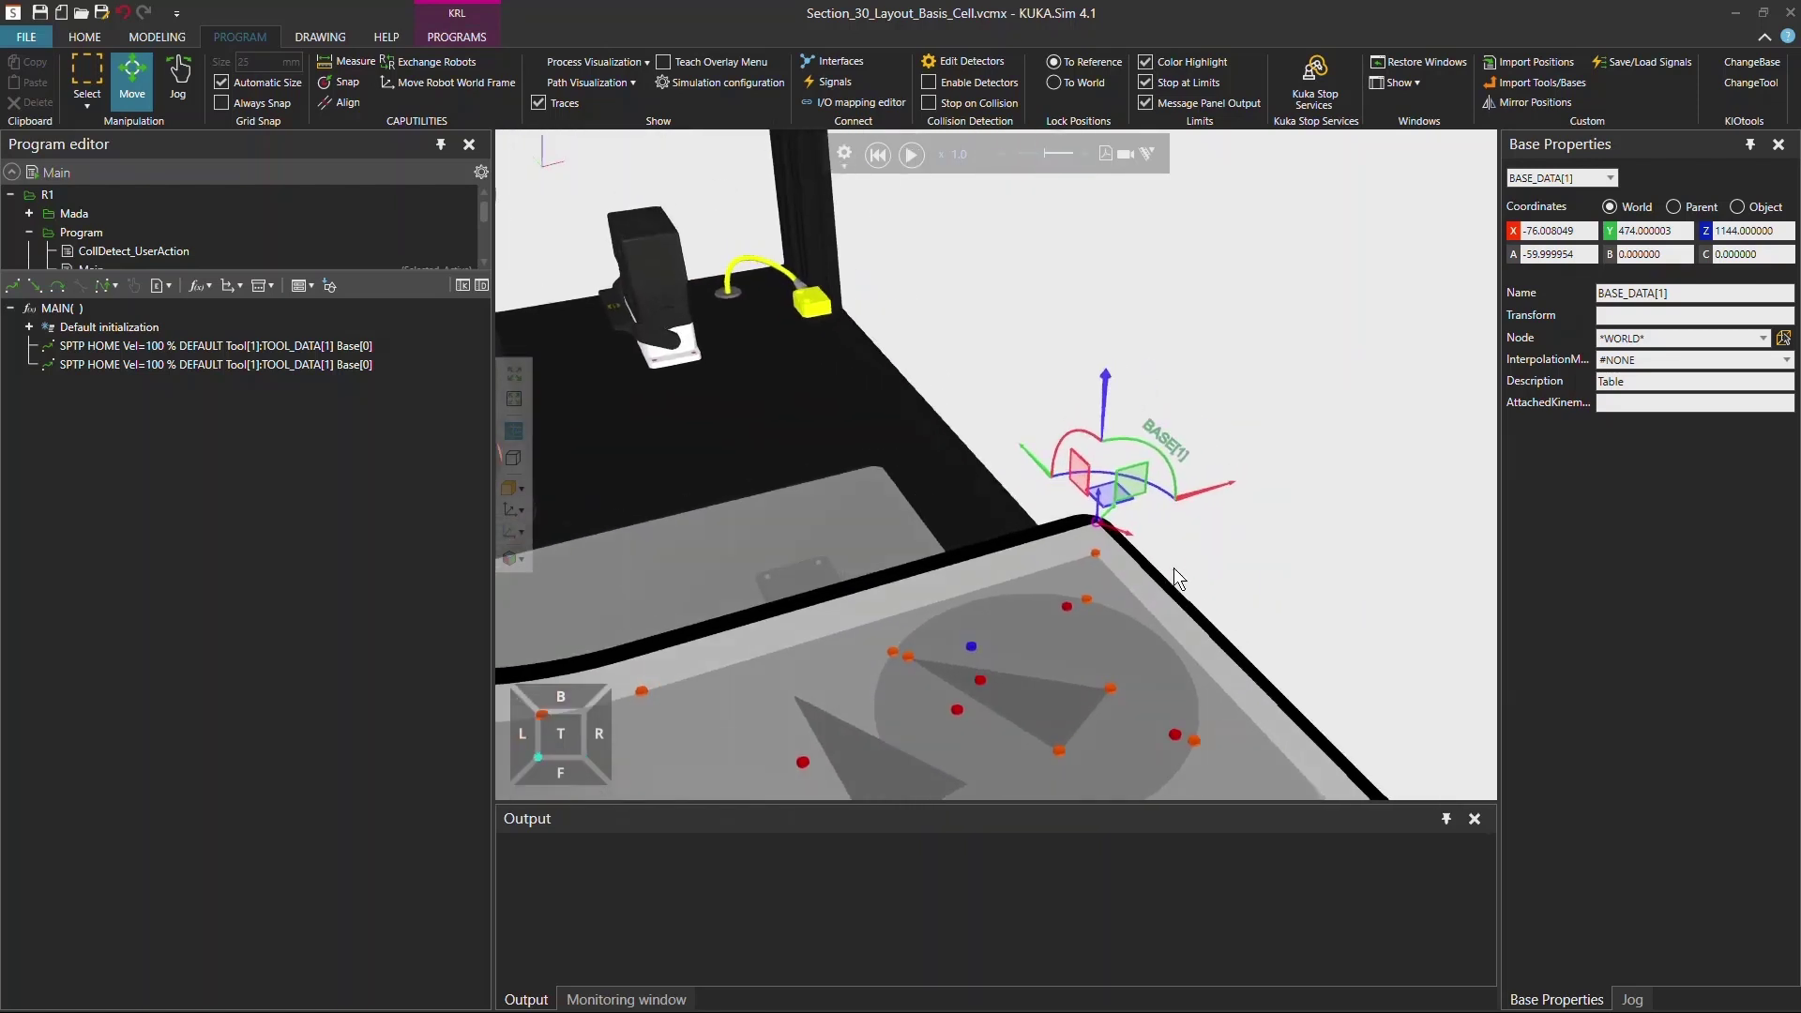
{"action": "scroll", "coordinate": [1095, 542], "scroll_direction": "up", "scroll_amount": 4}
{"action": "scroll", "coordinate": [993, 464], "scroll_direction": "up", "scroll_amount": 1}
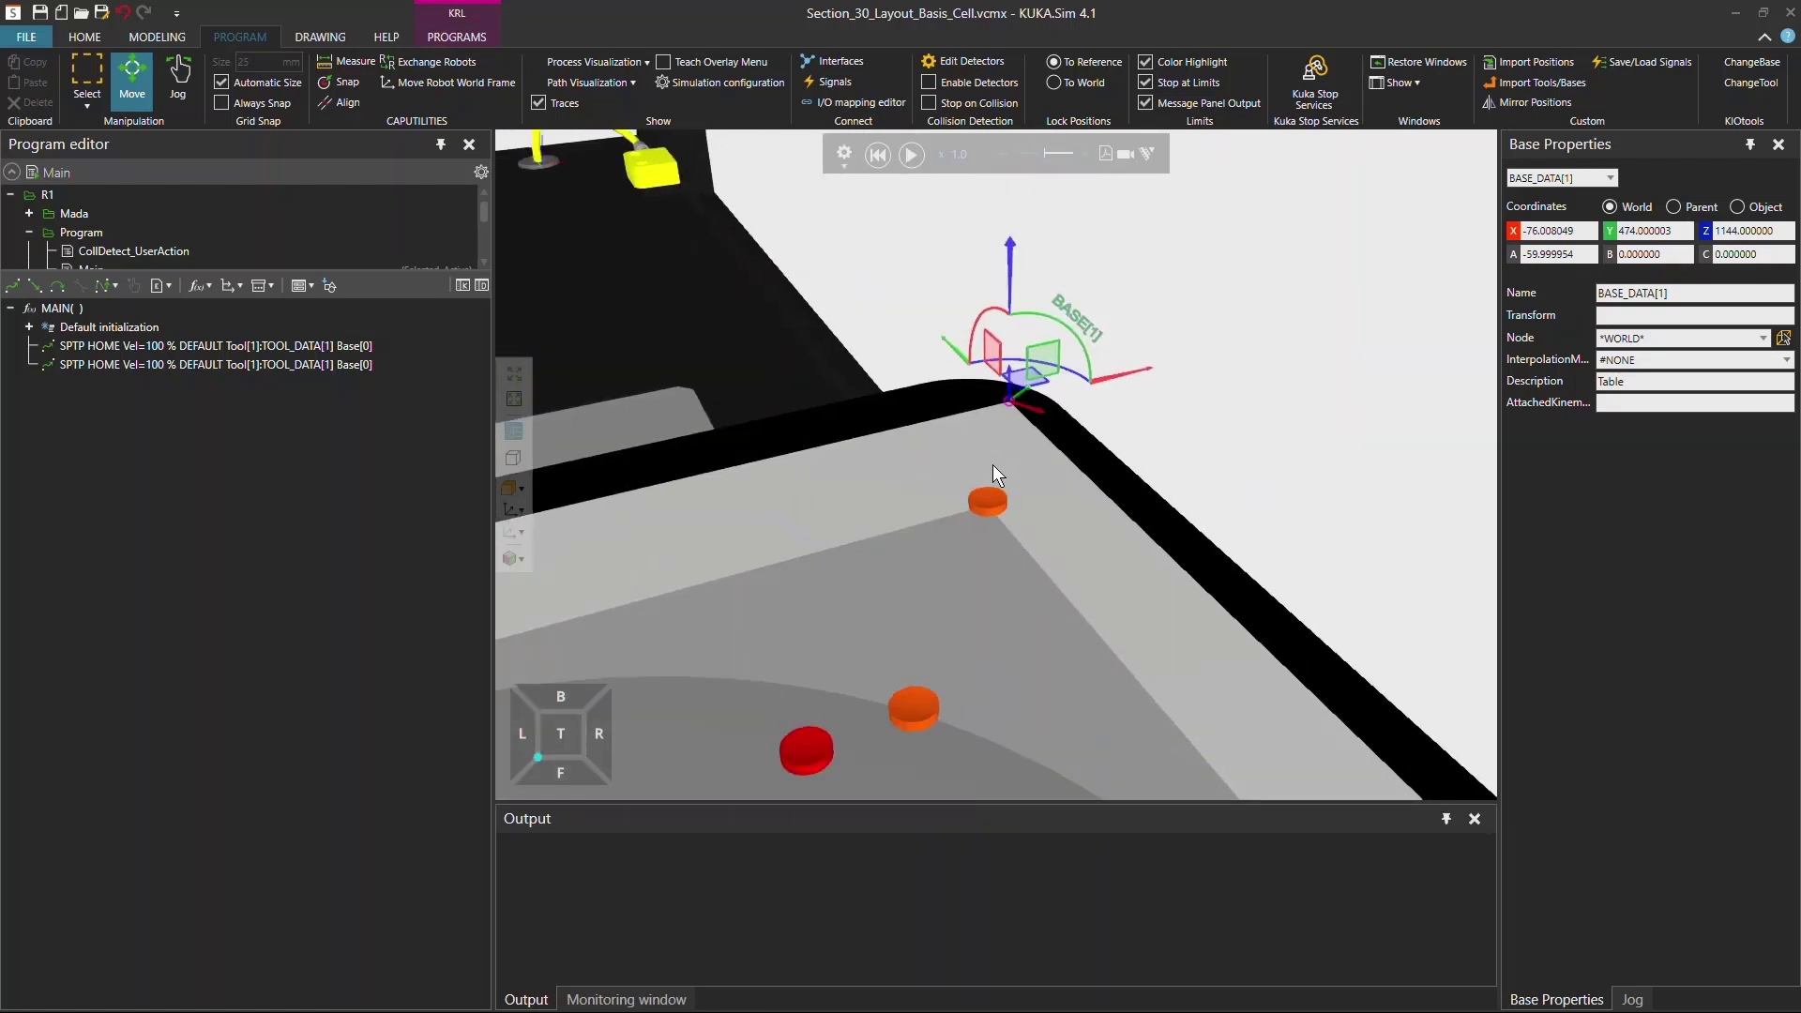
{"action": "right_click_drag", "start_coordinate": [993, 464], "coordinate": [1030, 436]}
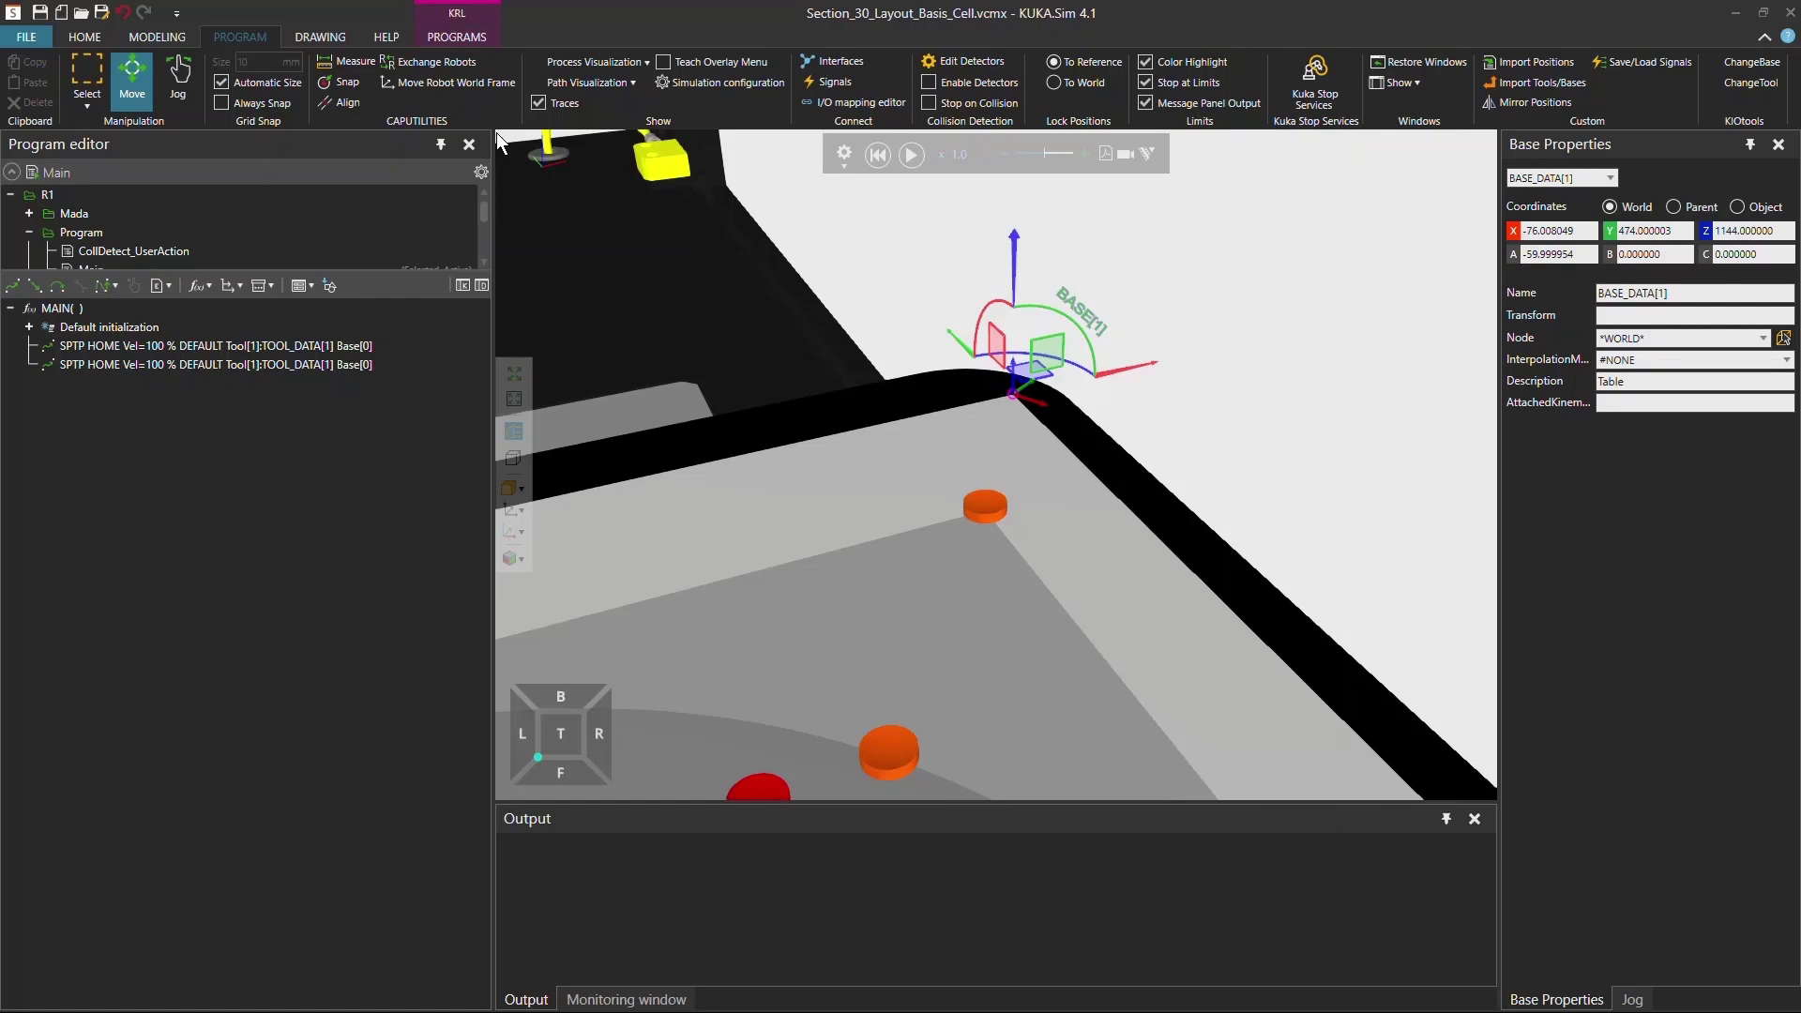
- Align BASE_DATA[1]'s -X axis to the table's side face without moving it, then show Object coordinates
{"action": "left_click", "coordinate": [347, 83]}
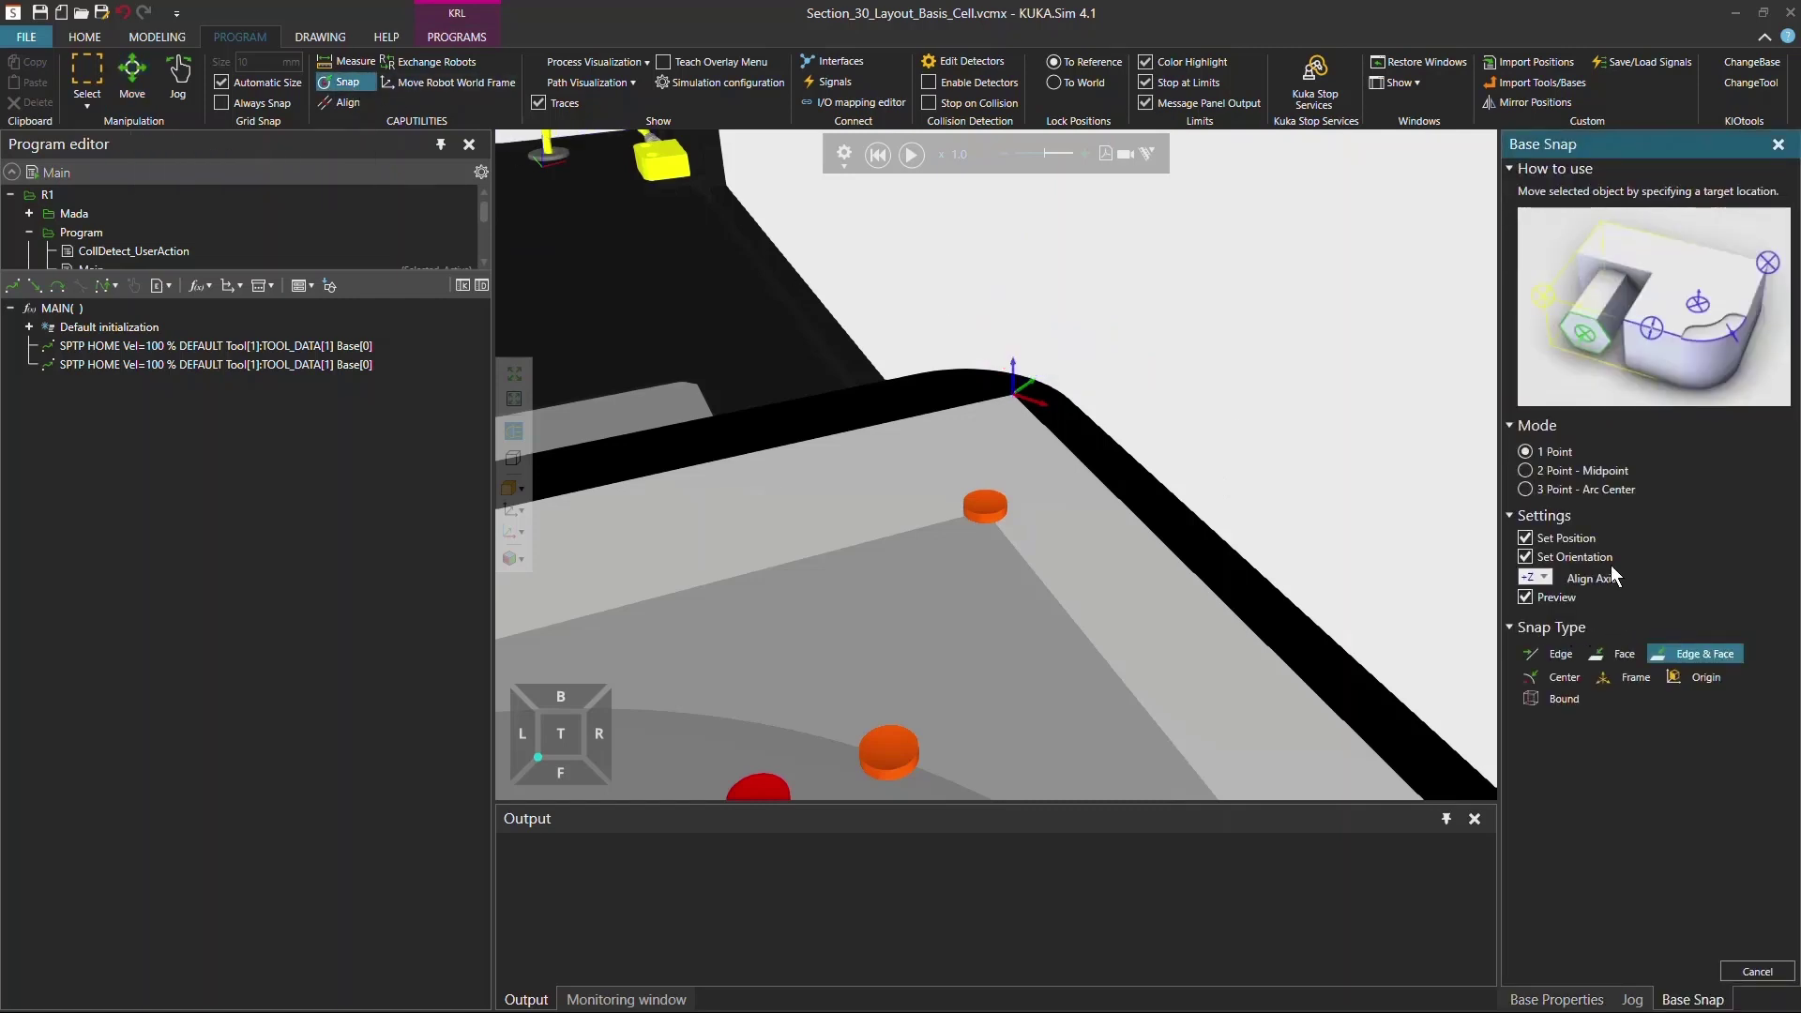
{"action": "left_click", "coordinate": [1526, 538]}
{"action": "left_click", "coordinate": [1537, 577]}
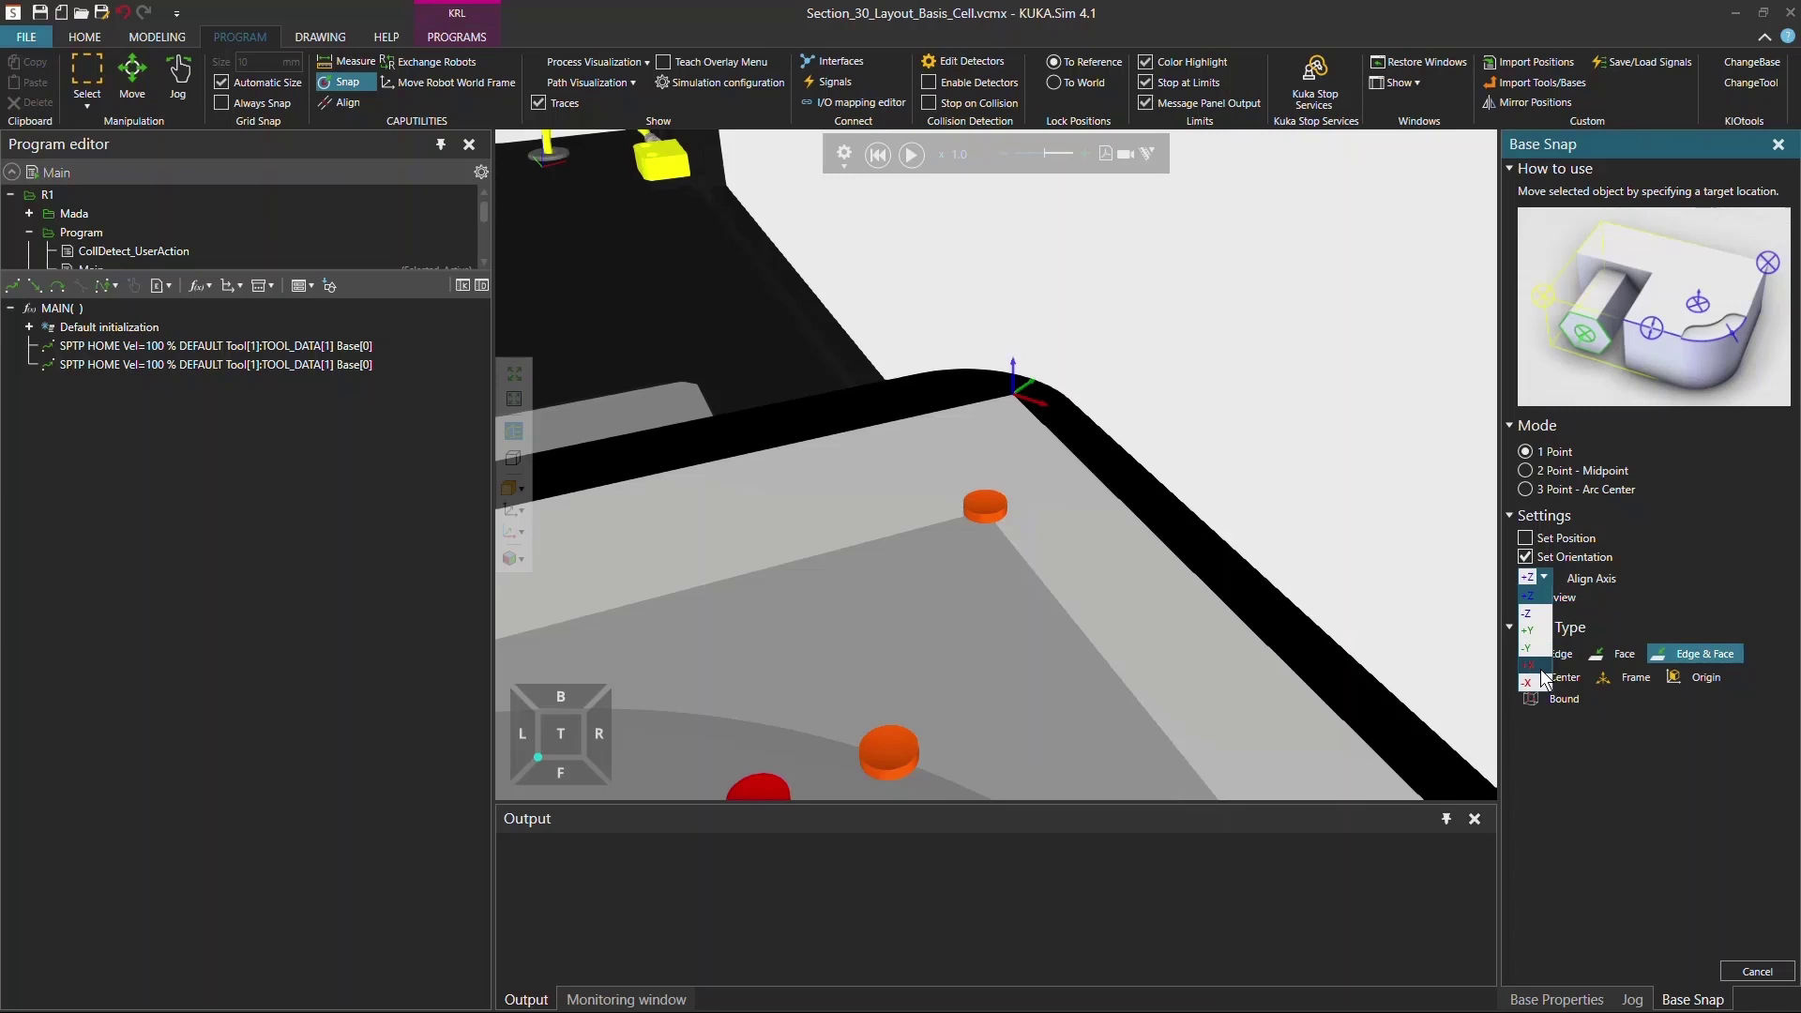
{"action": "left_click", "coordinate": [1529, 682]}
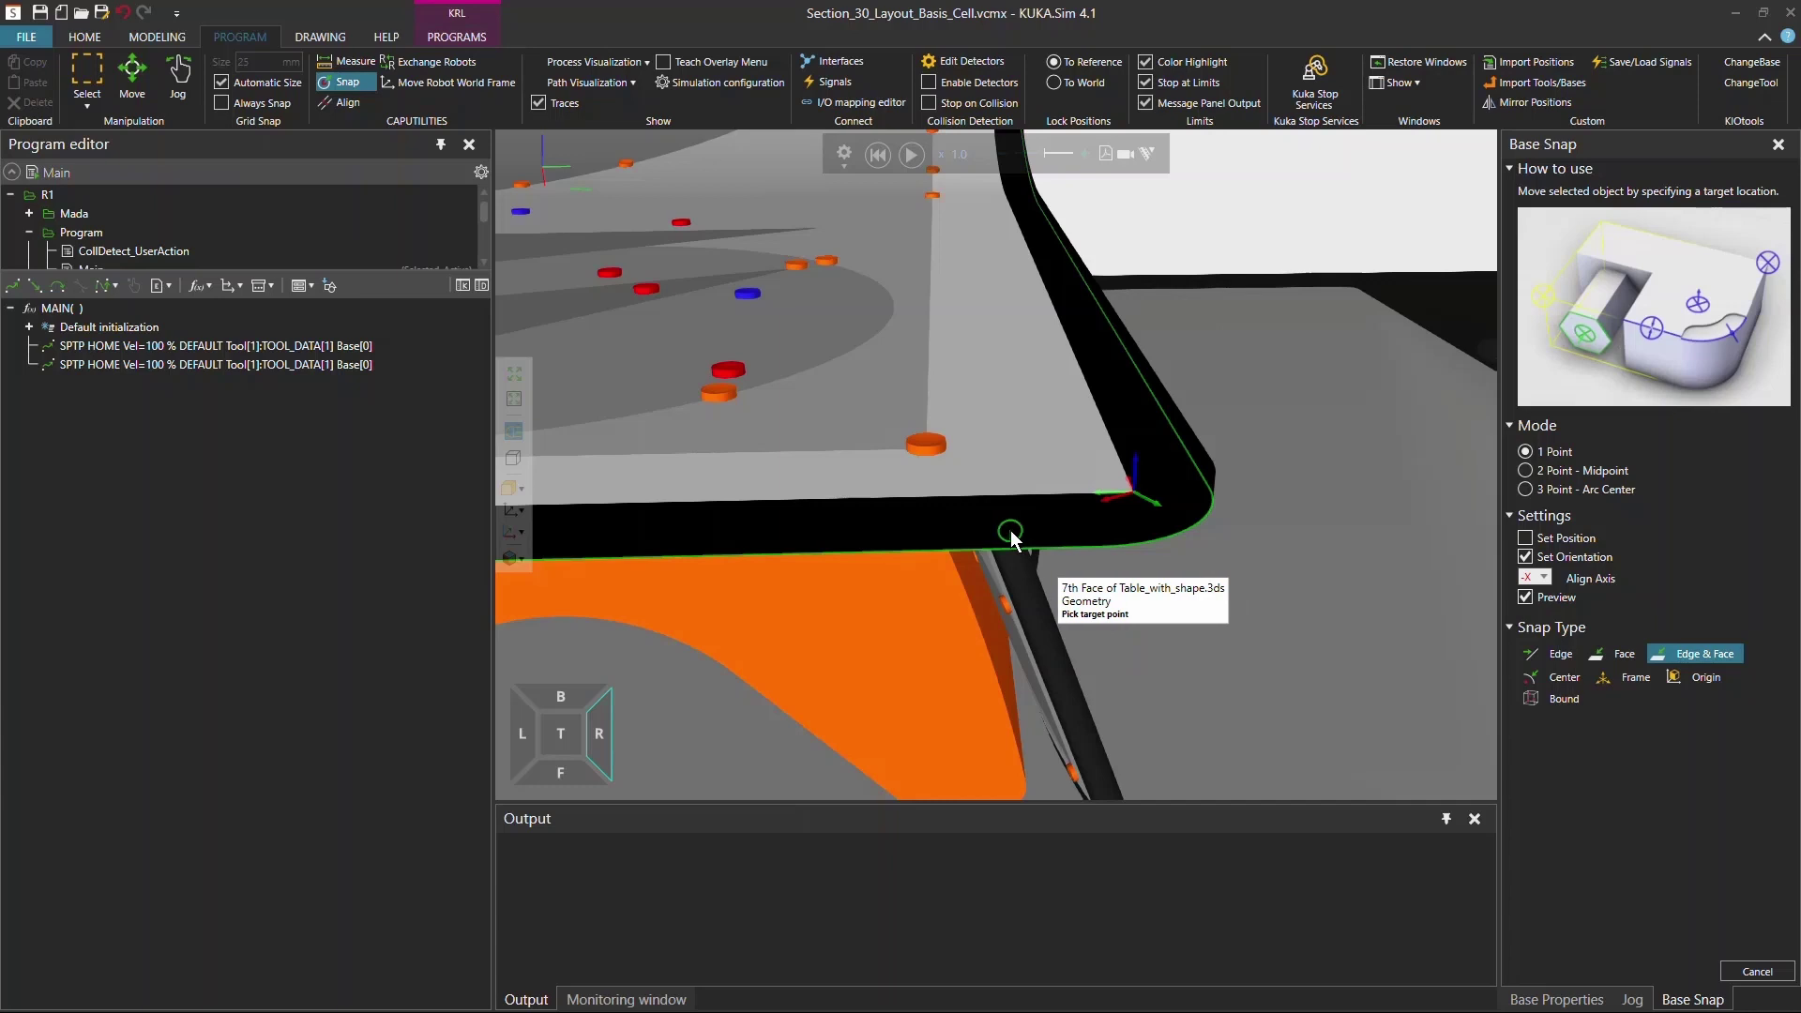
{"action": "left_click", "coordinate": [1011, 531]}
{"action": "right_click_drag", "start_coordinate": [1038, 466], "coordinate": [1154, 483]}
{"action": "left_click", "coordinate": [1738, 207]}
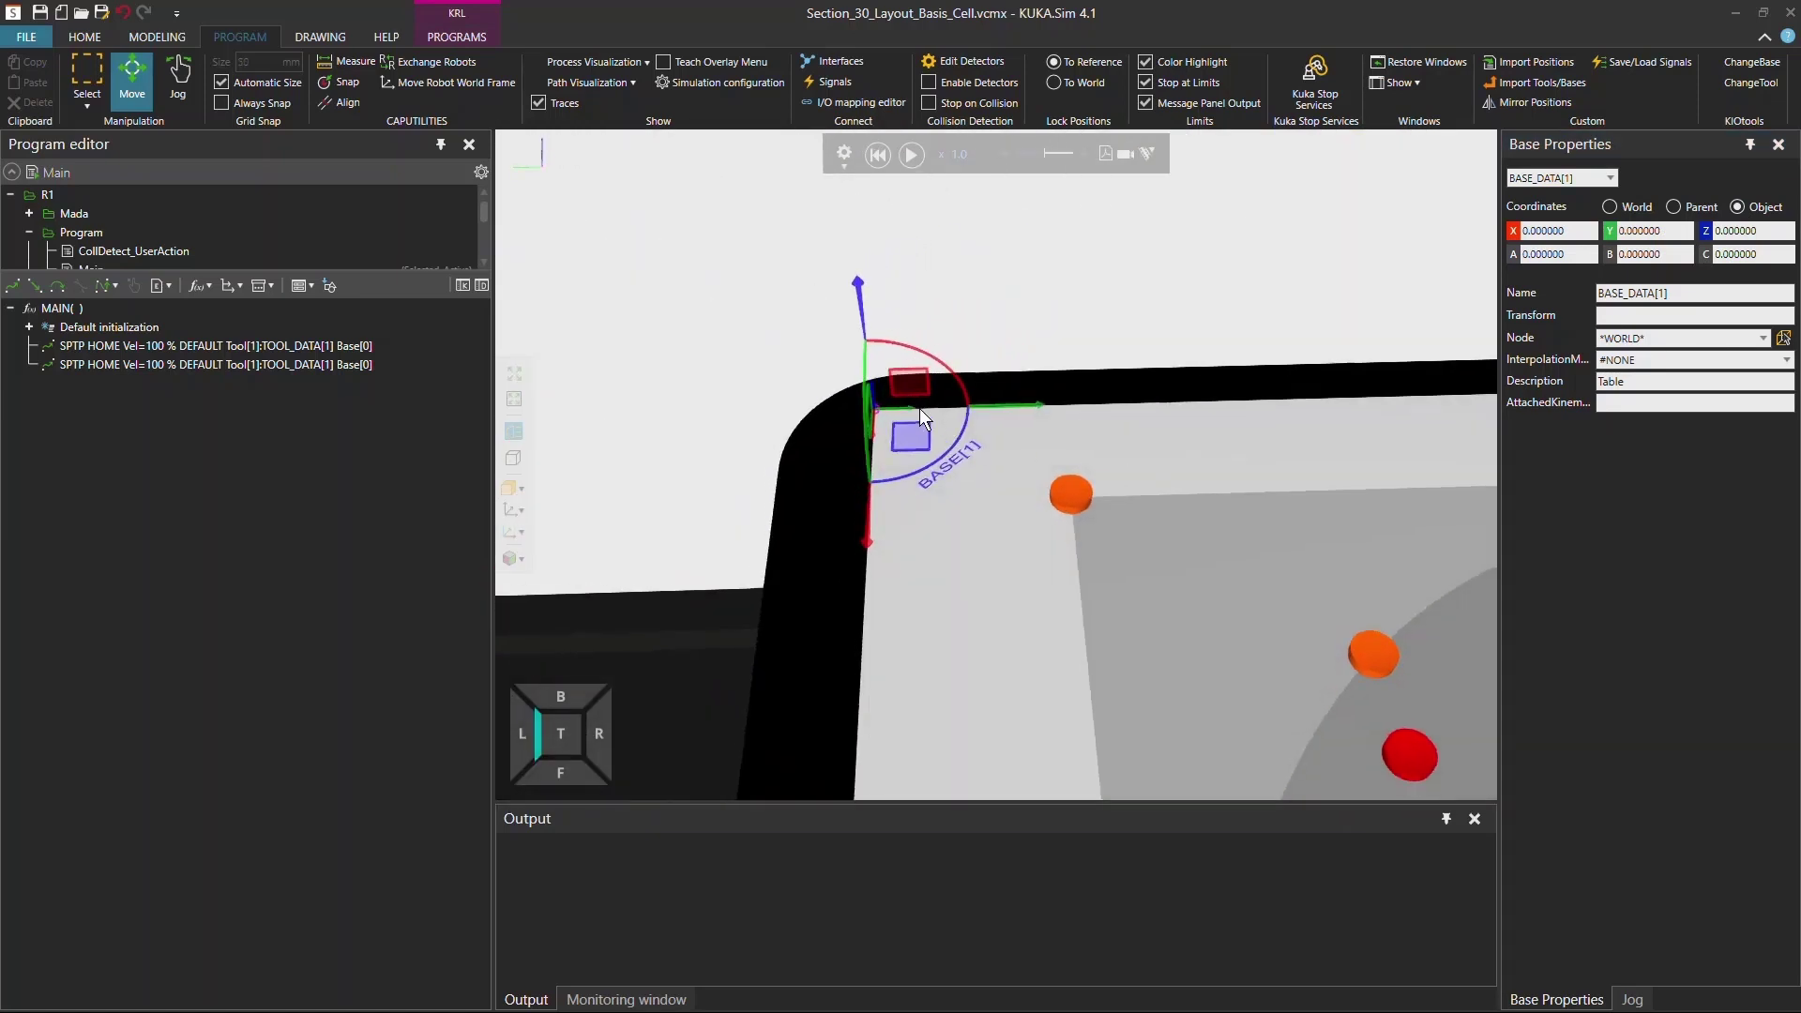
{"action": "right_click_drag", "start_coordinate": [920, 409], "coordinate": [925, 418]}
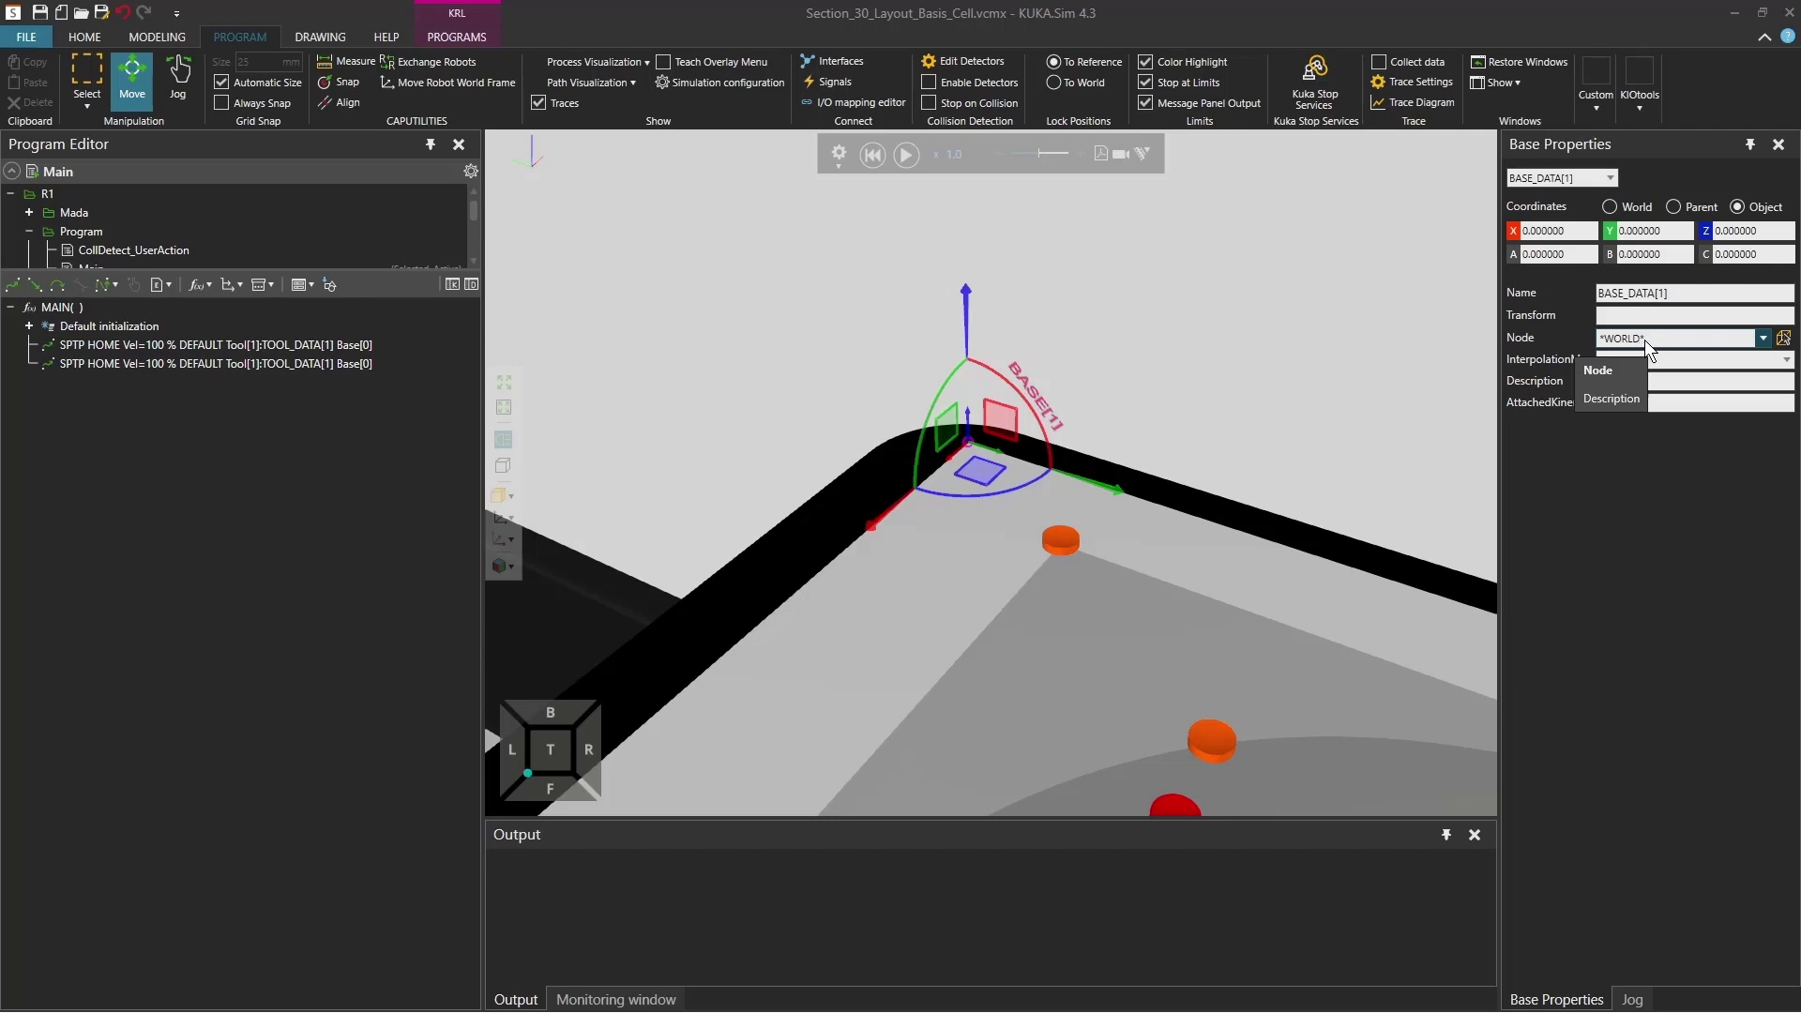
- Set BASE_DATA[1]'s node to Table_with_shape.3ds by picking the table in the 3D view
{"action": "left_click", "coordinate": [1763, 337]}
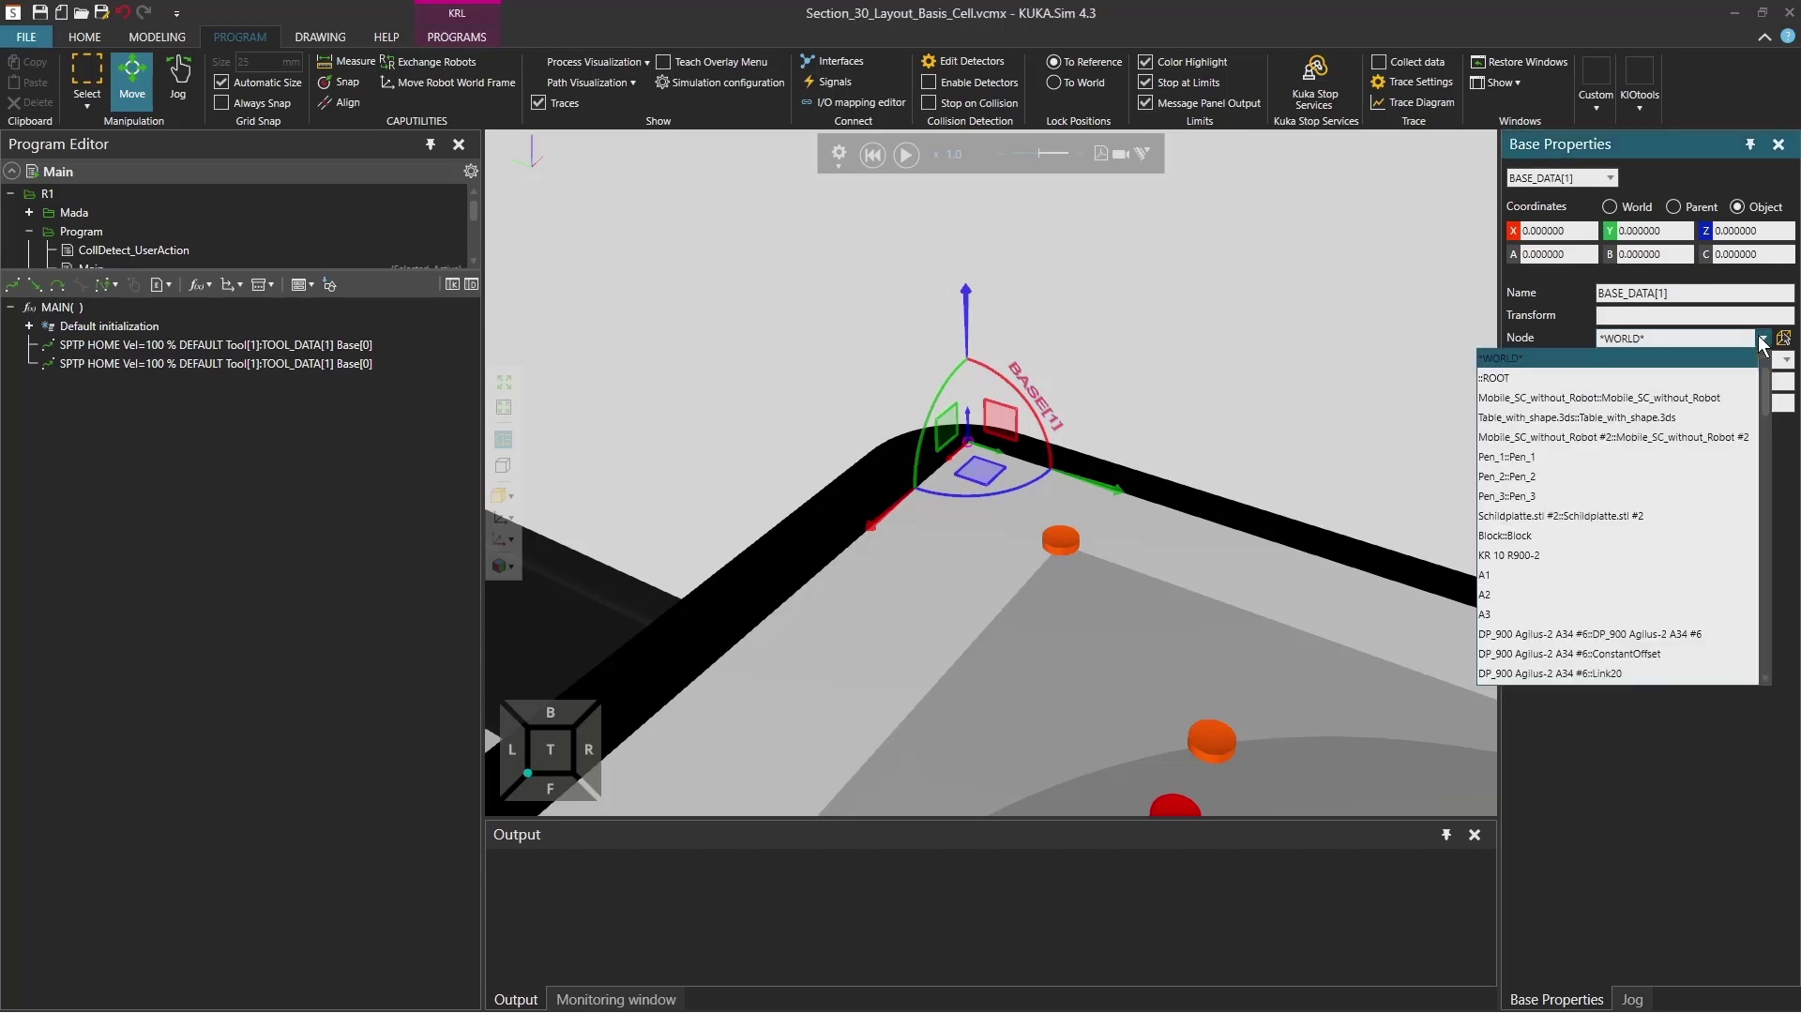
{"action": "scroll", "coordinate": [1743, 378], "scroll_direction": "down", "scroll_amount": 1}
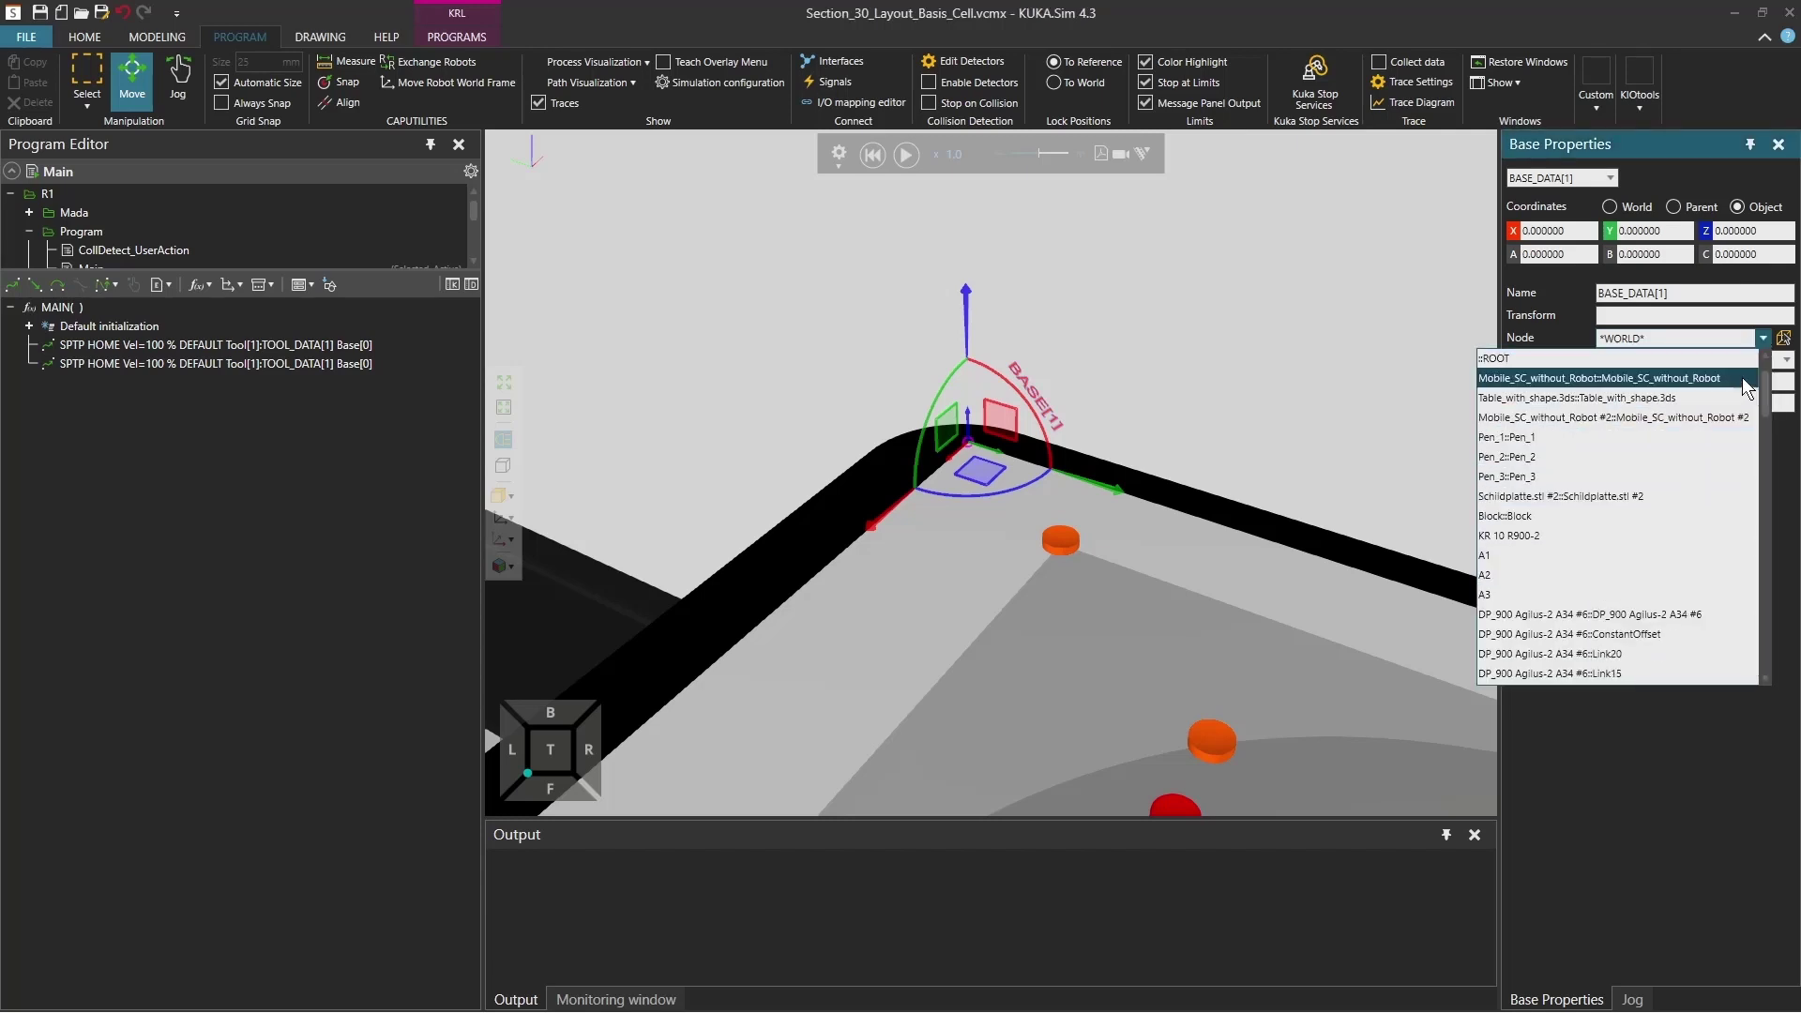
{"action": "scroll", "coordinate": [1604, 383], "scroll_direction": "up", "scroll_amount": 2}
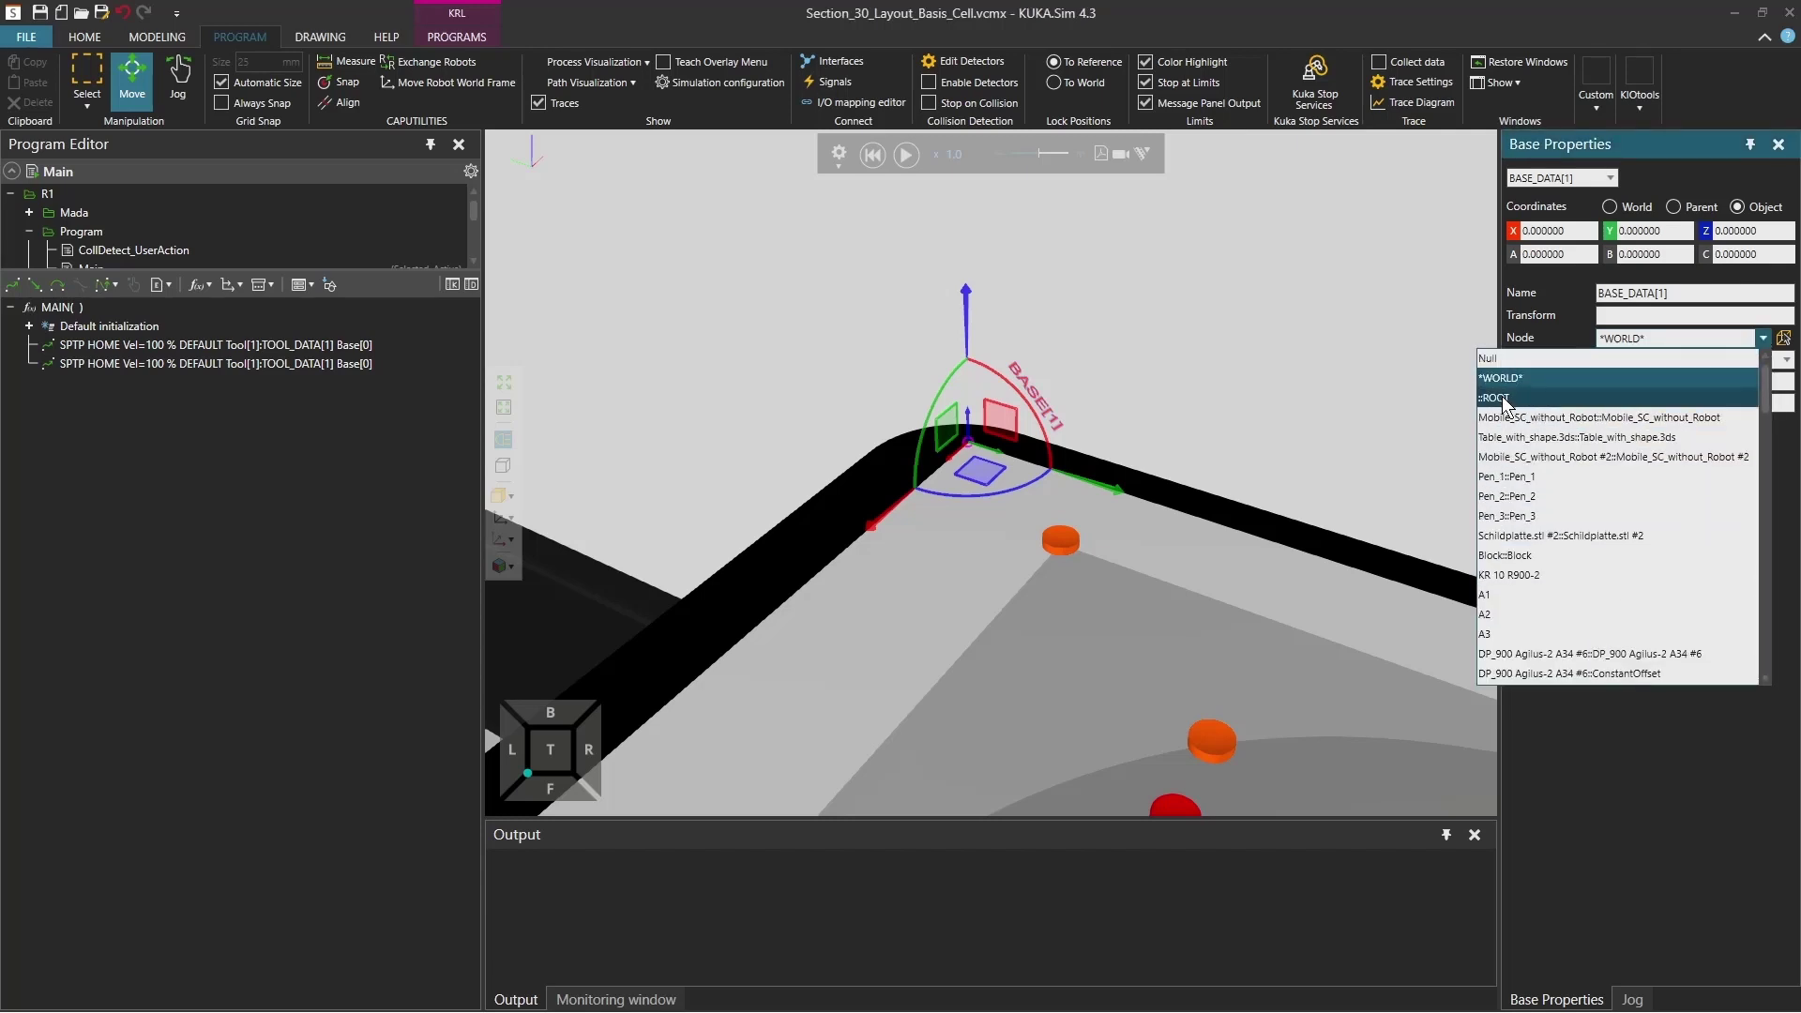
{"action": "left_click", "coordinate": [1783, 340]}
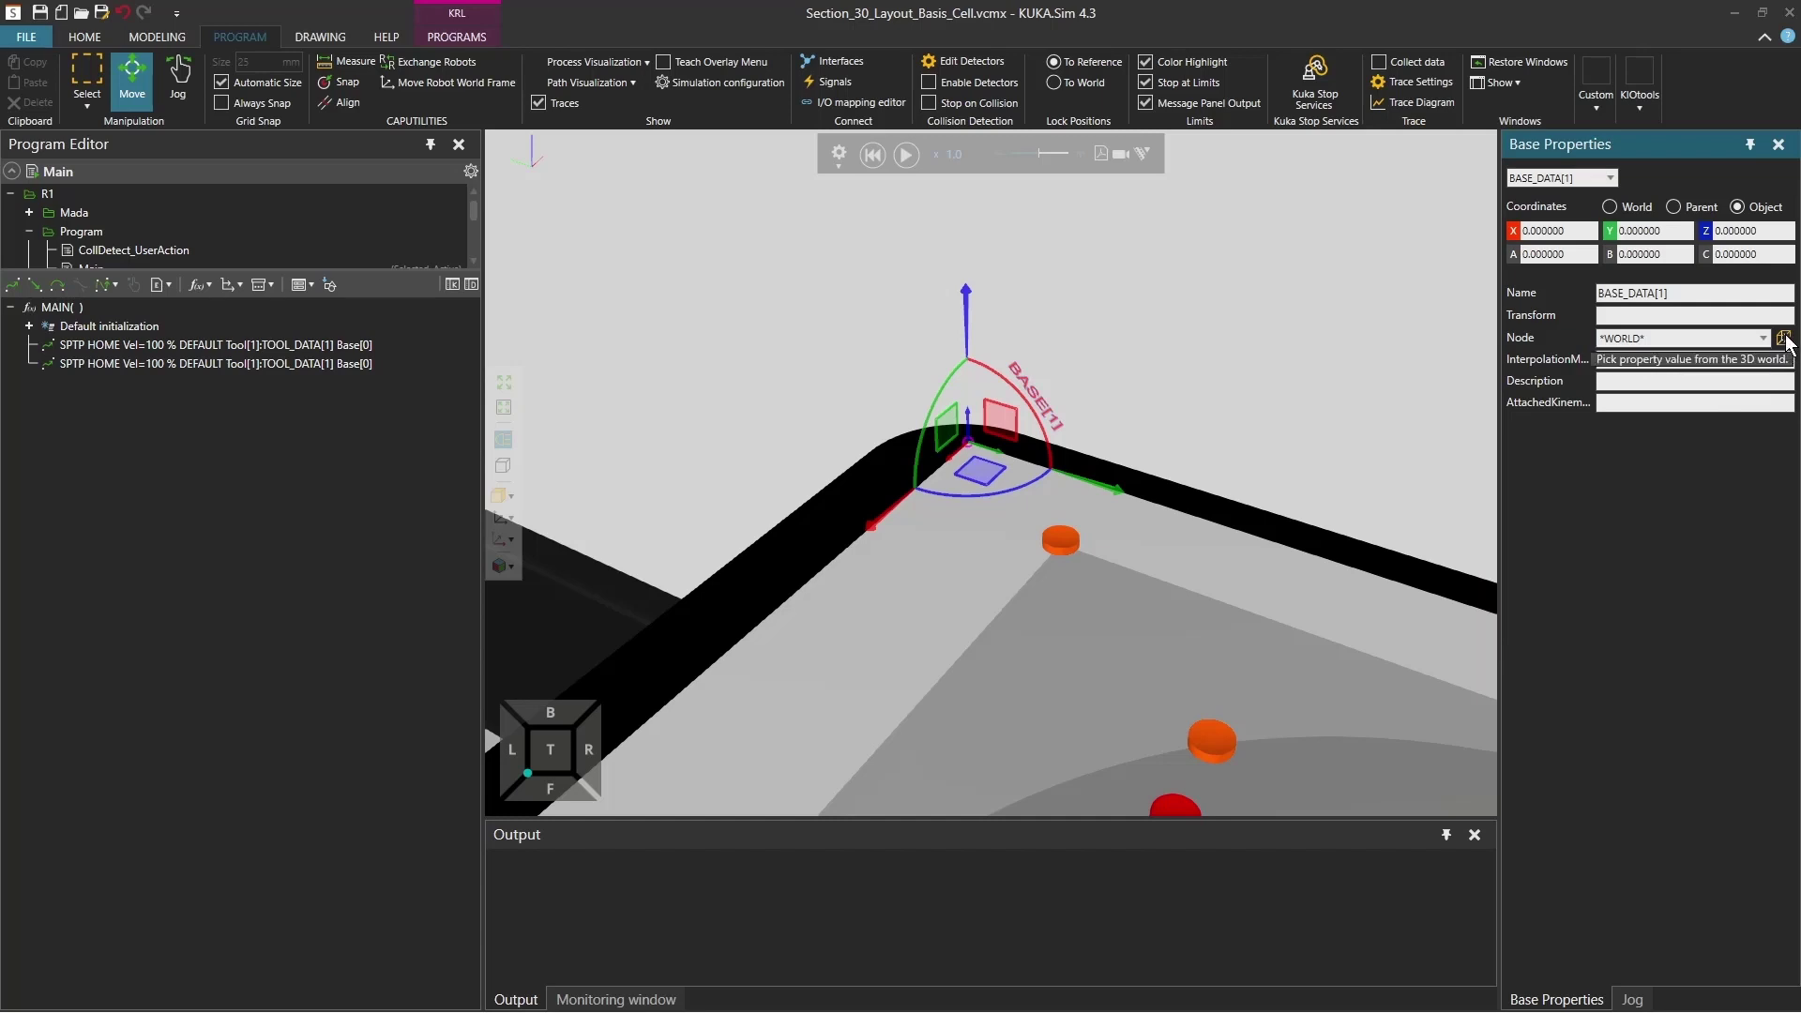
{"action": "left_click", "coordinate": [1783, 340]}
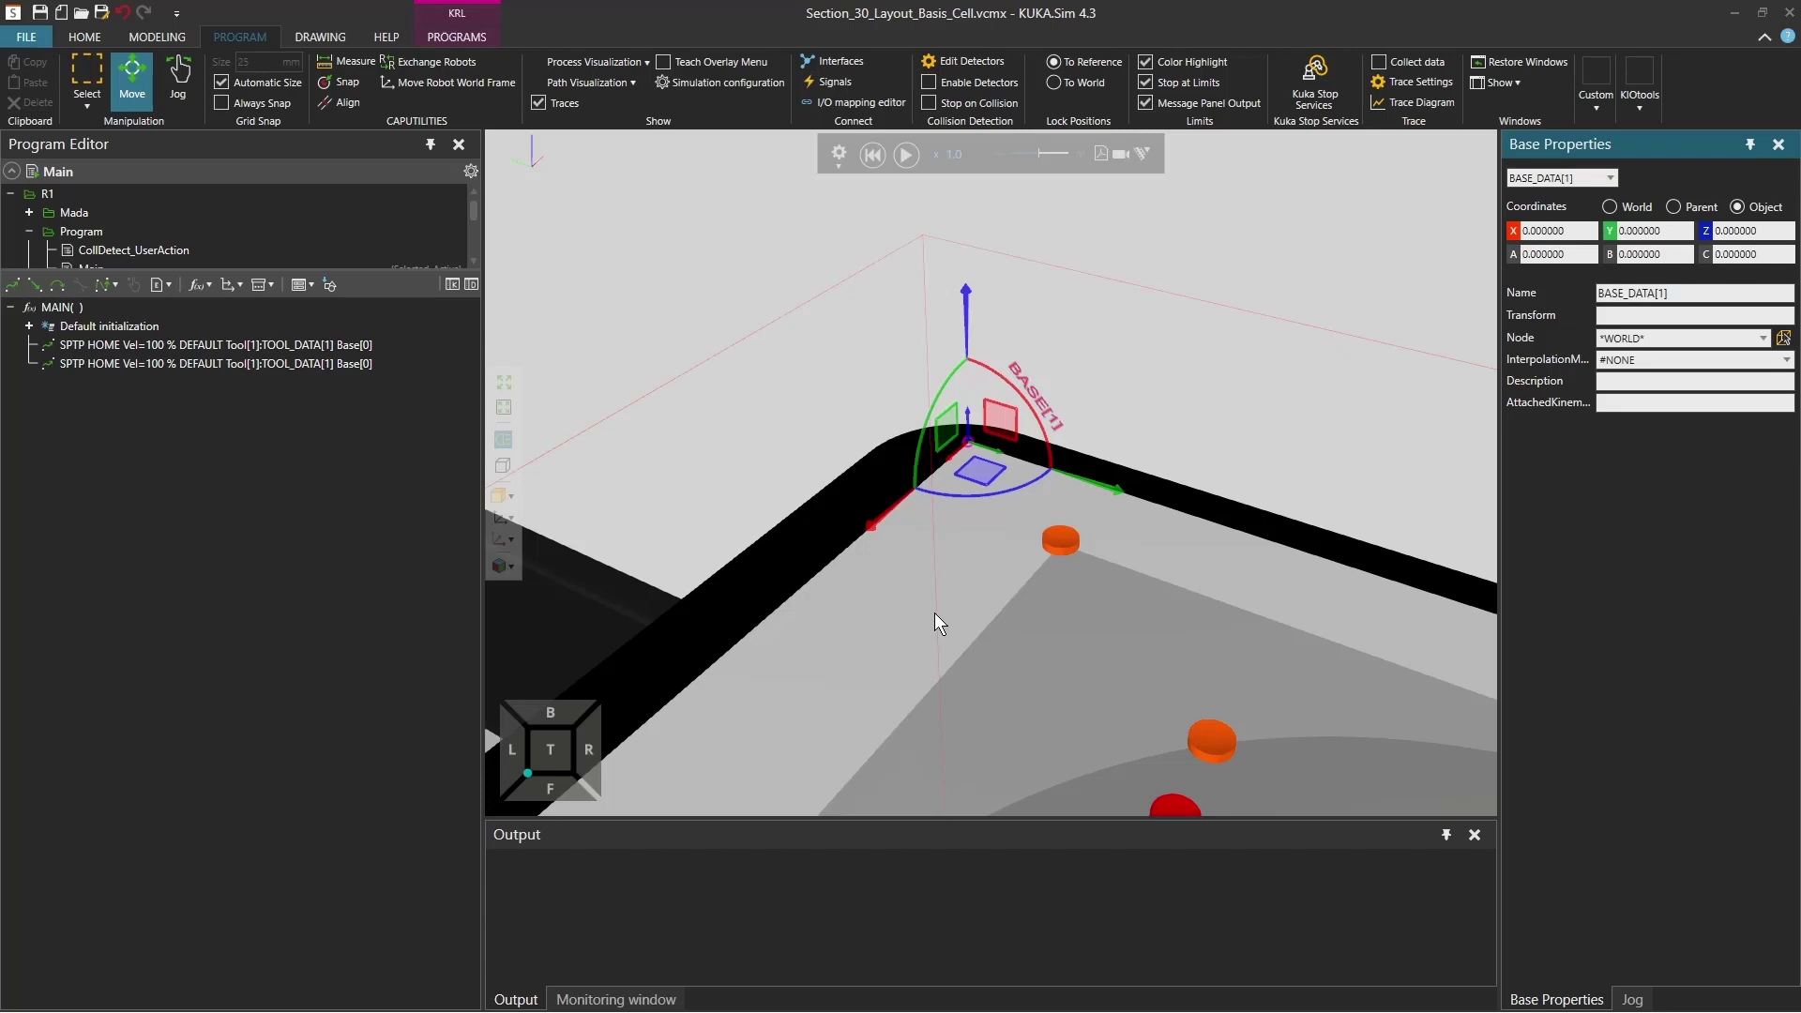
{"action": "scroll", "coordinate": [935, 611], "scroll_direction": "down", "scroll_amount": 3}
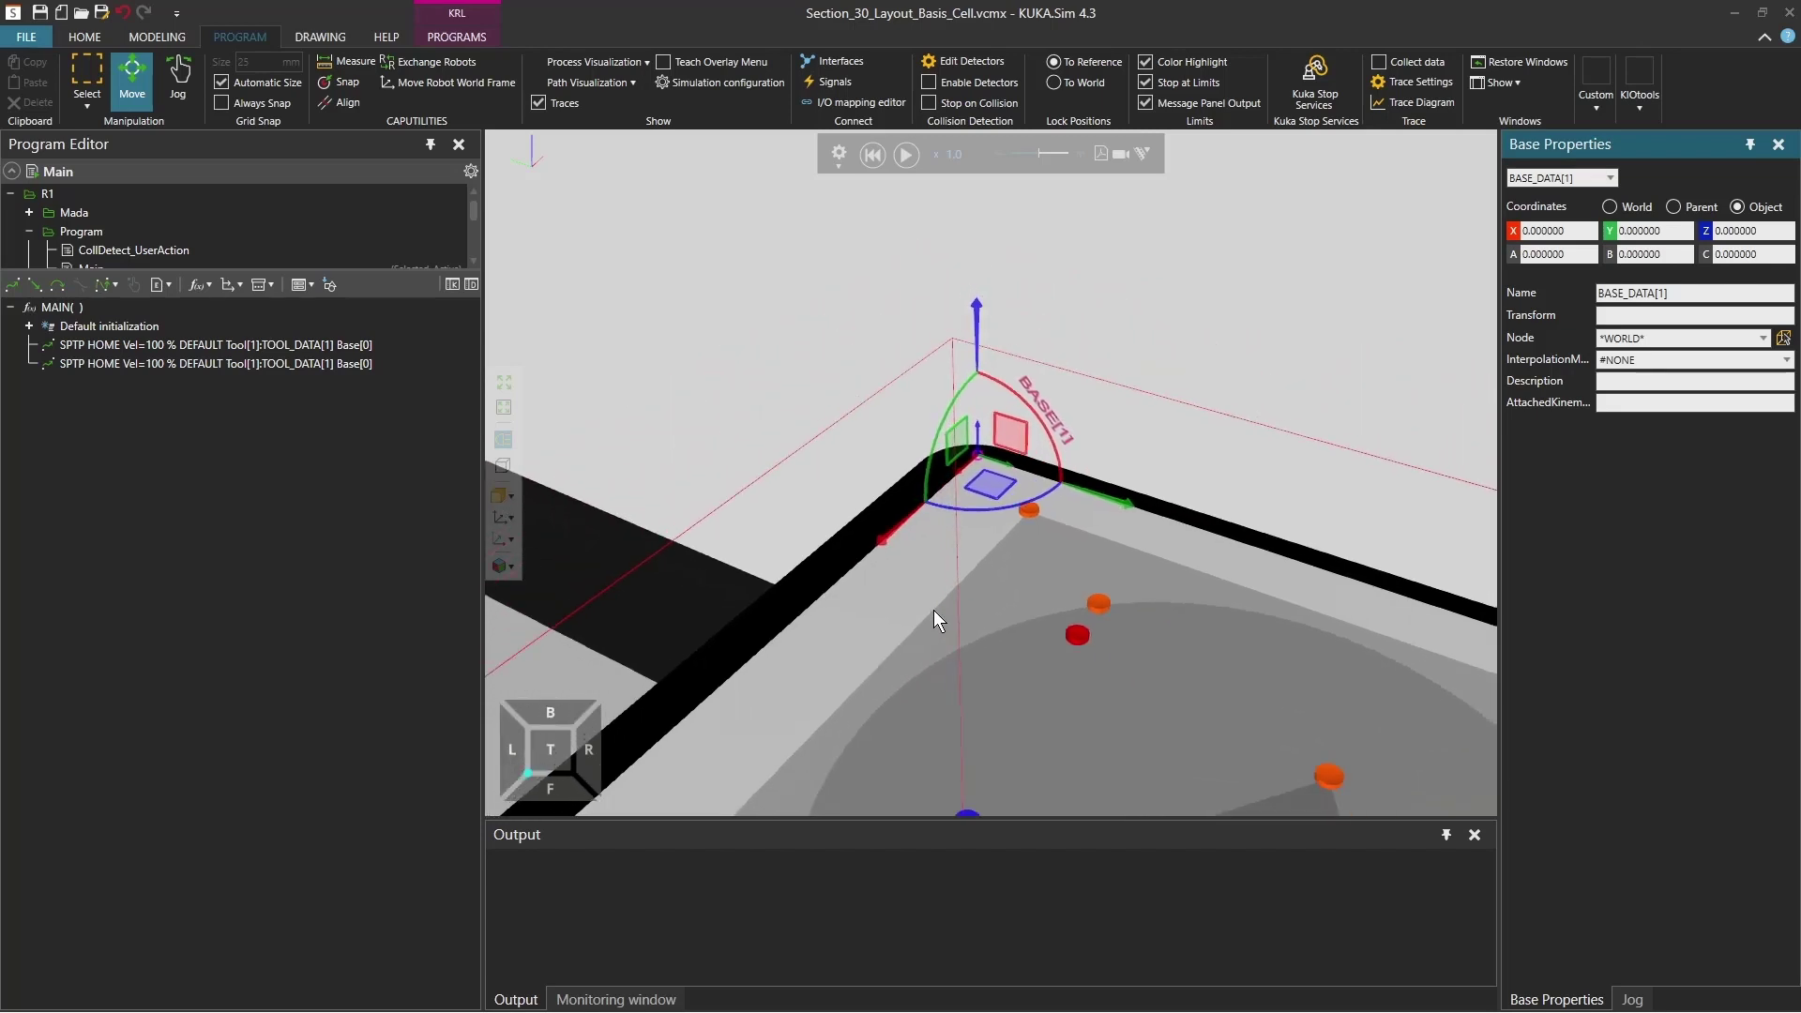
{"action": "scroll", "coordinate": [934, 619], "scroll_direction": "down", "scroll_amount": 5}
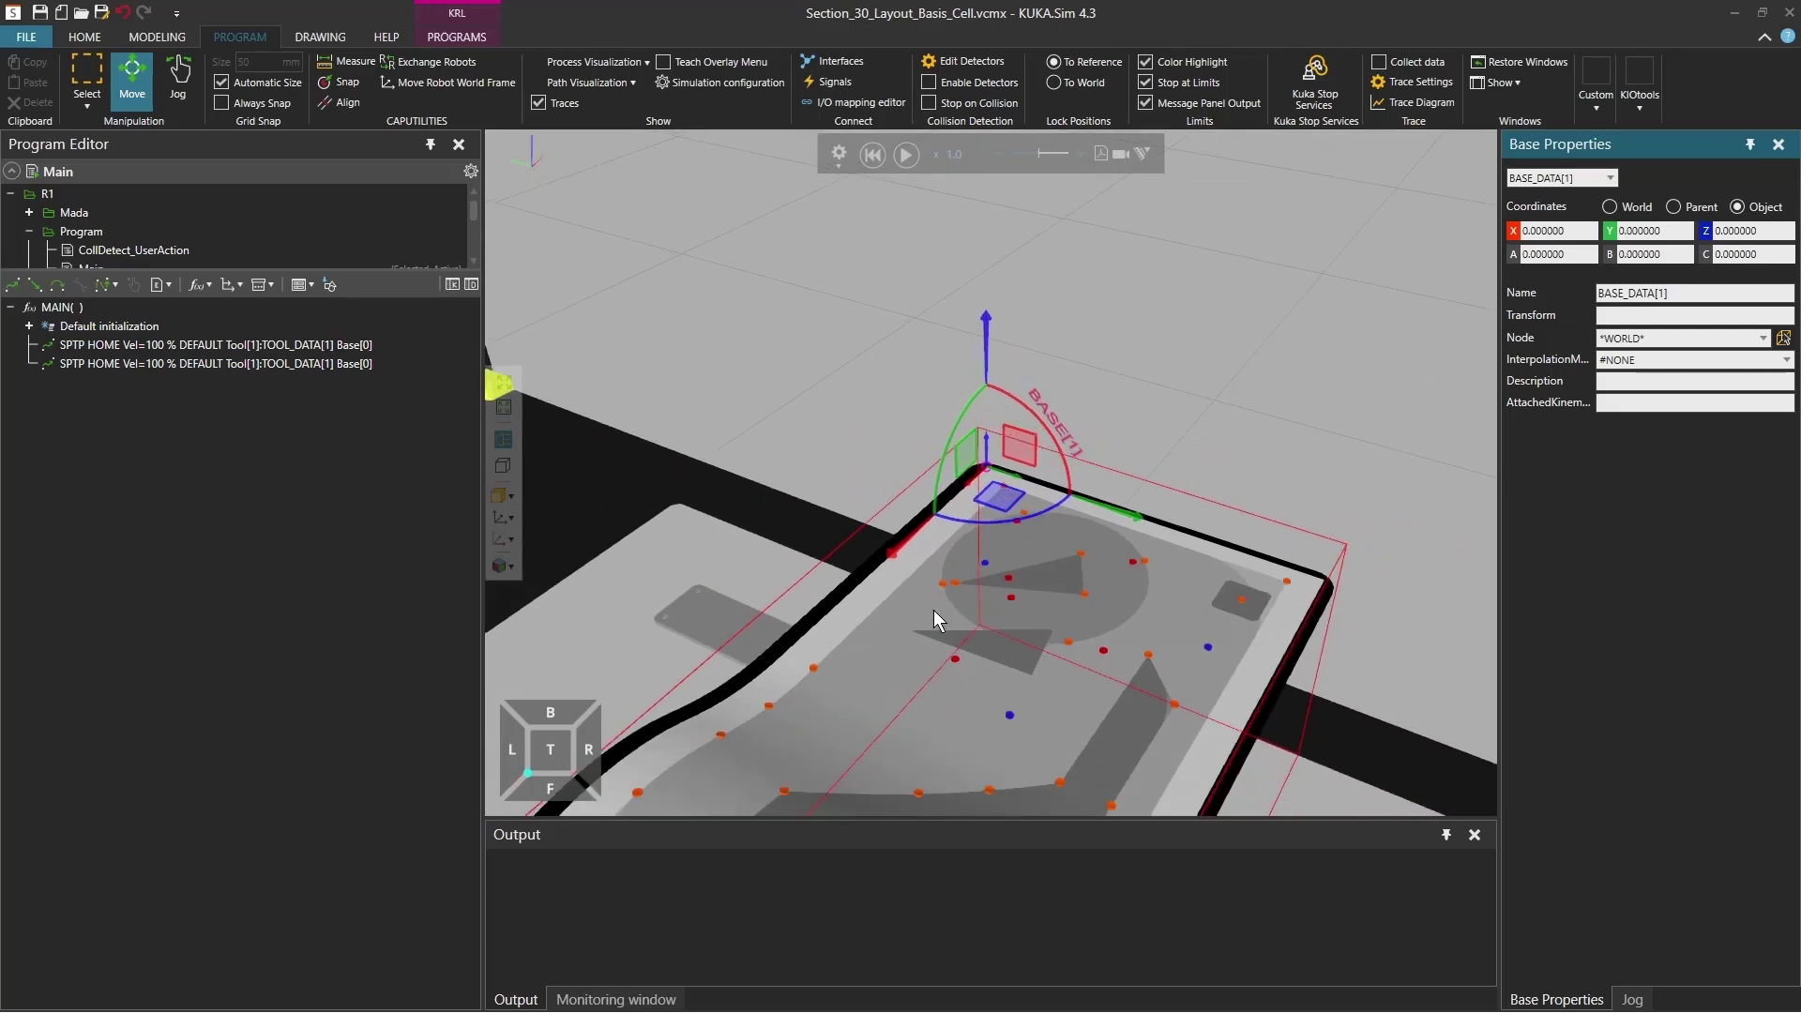
{"action": "scroll", "coordinate": [935, 612], "scroll_direction": "down", "scroll_amount": 2}
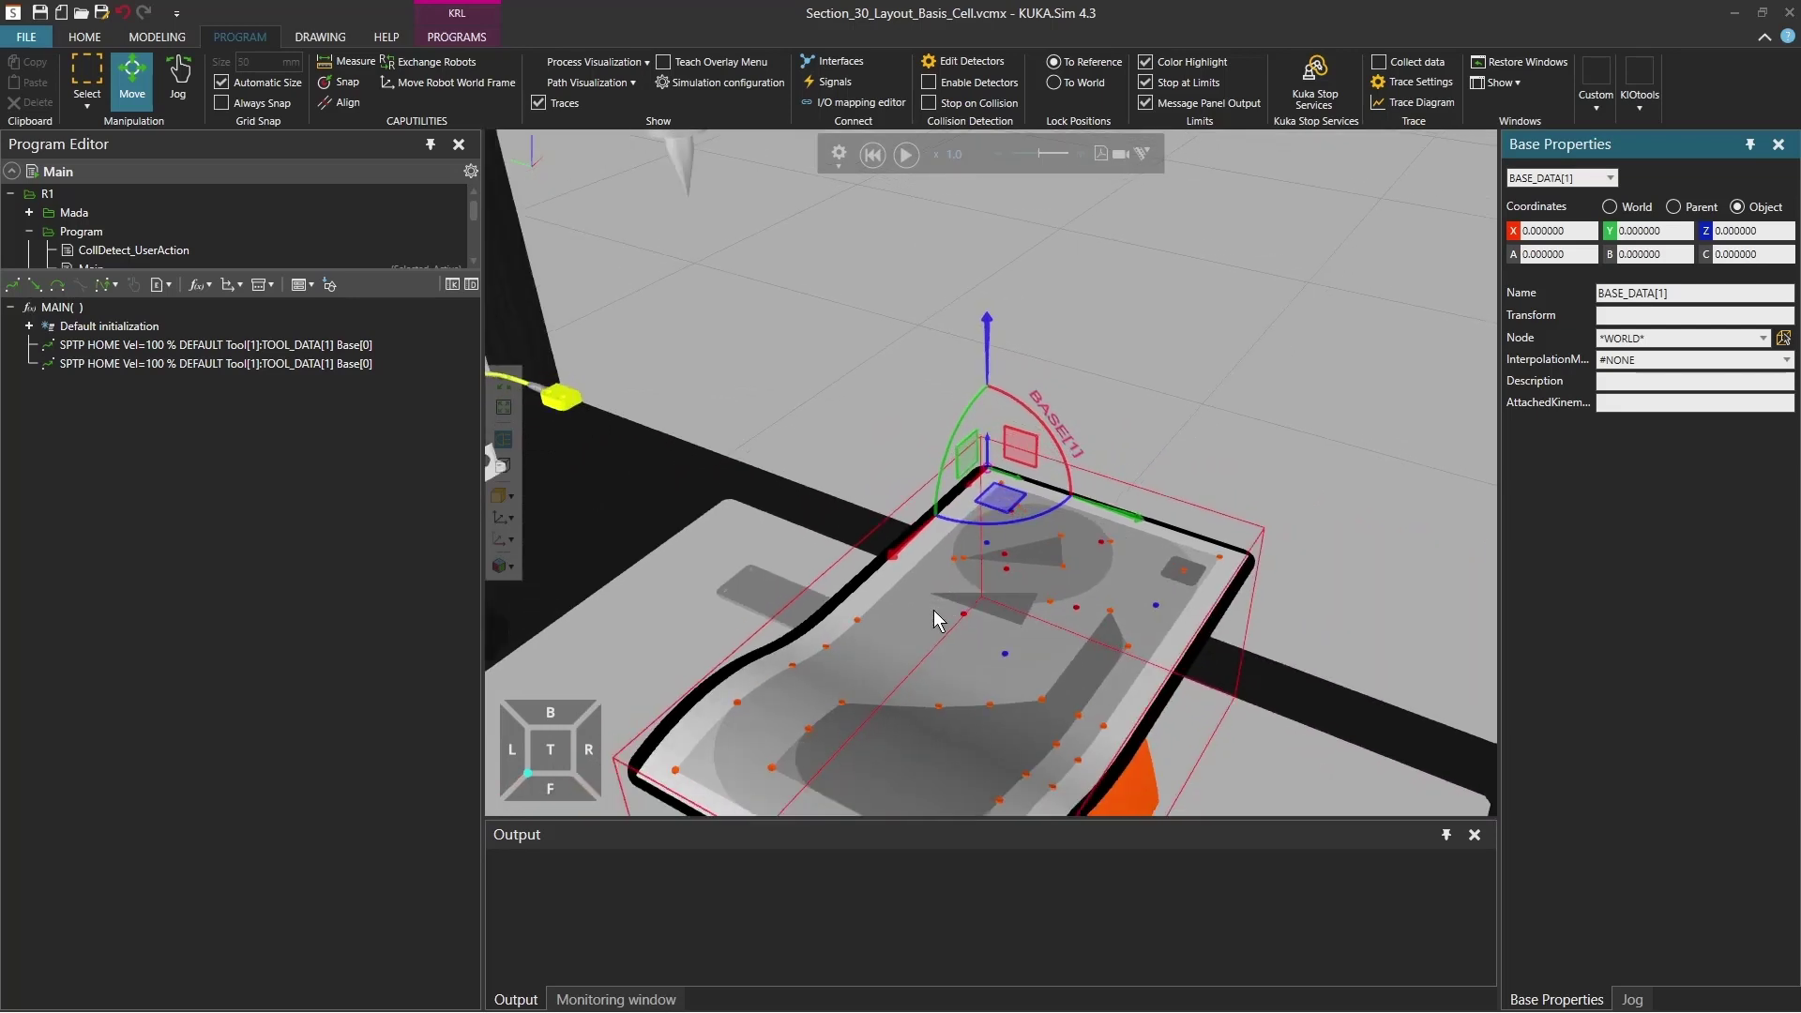
{"action": "left_click", "coordinate": [934, 612]}
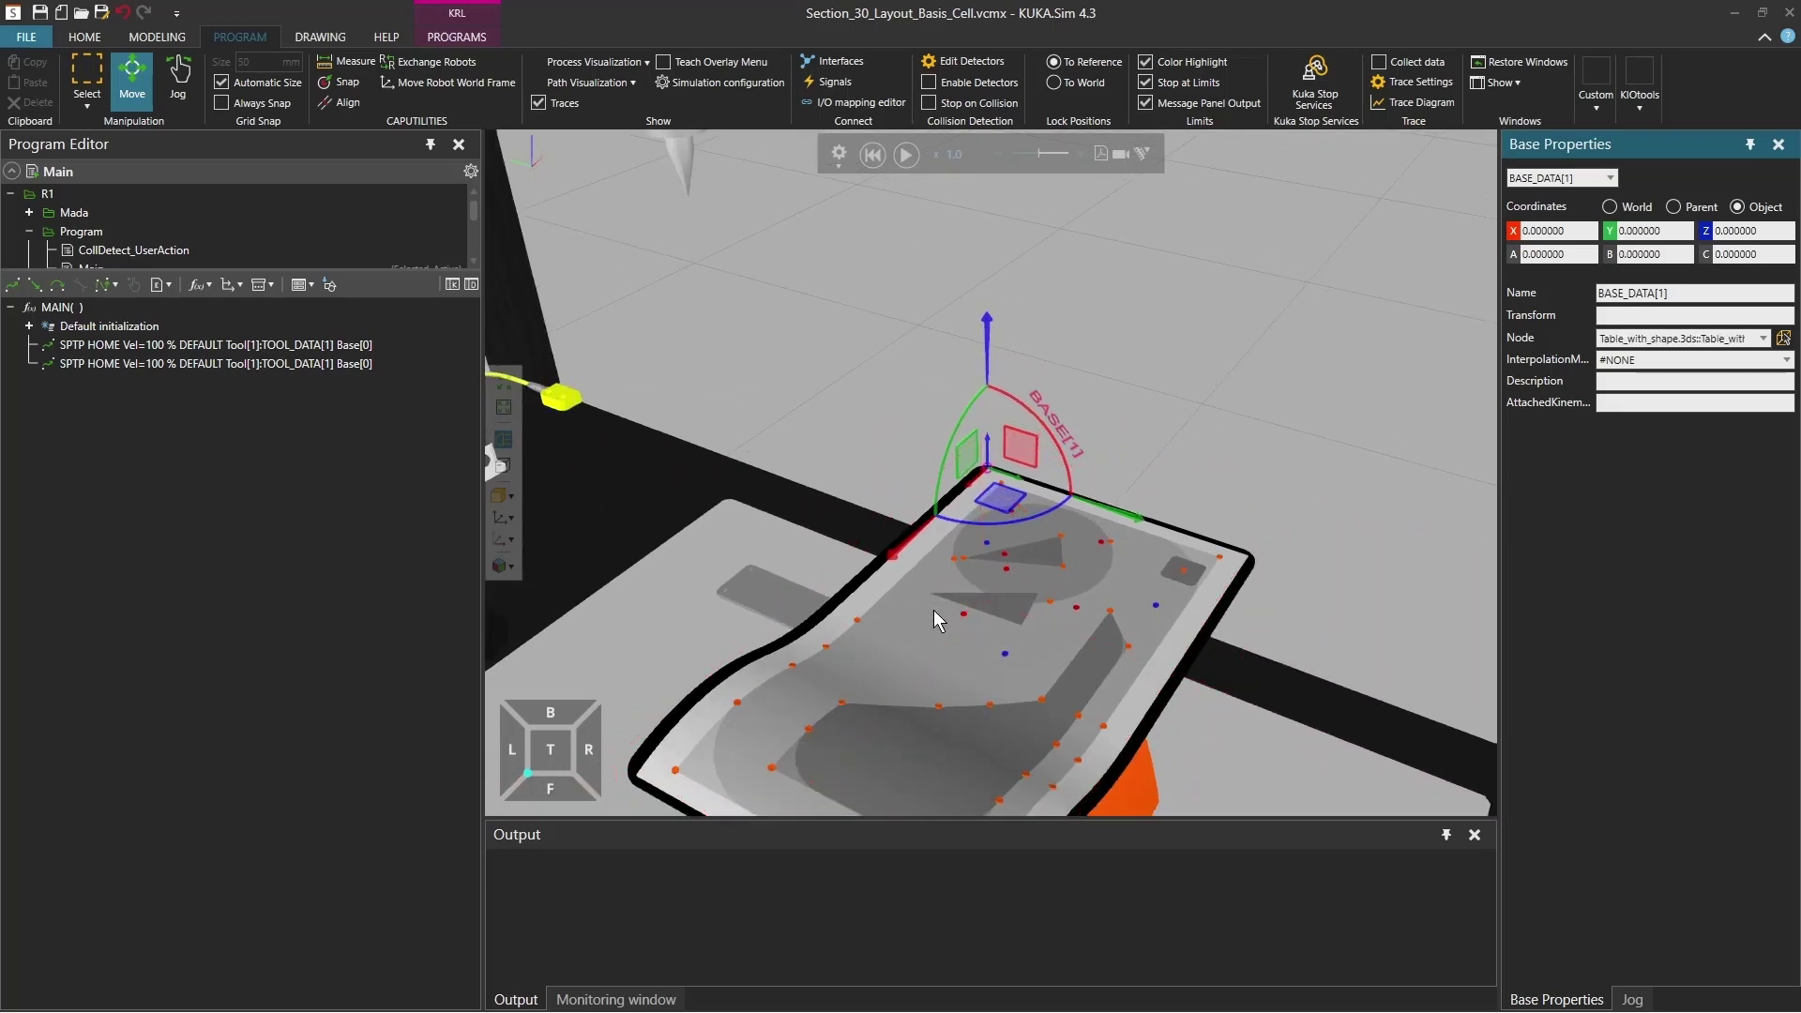
{"action": "scroll", "coordinate": [932, 610], "scroll_direction": "up", "scroll_amount": 5}
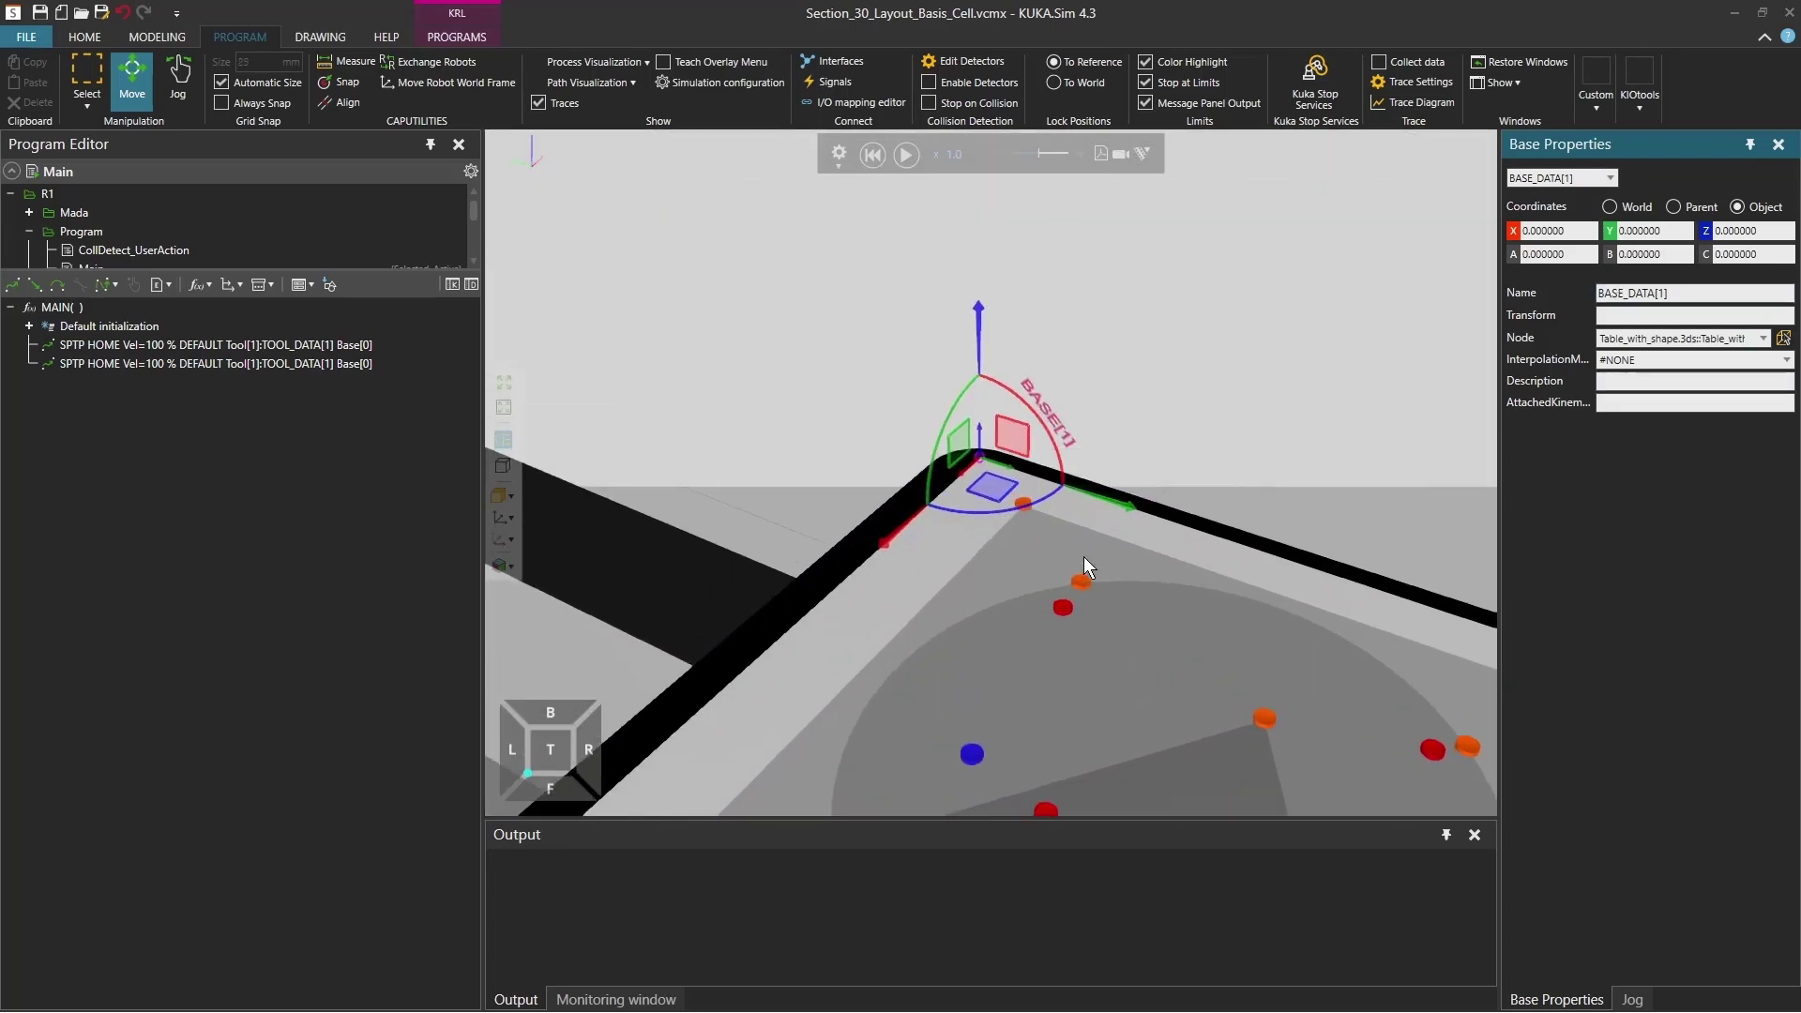
{"action": "scroll", "coordinate": [1083, 555], "scroll_direction": "up", "scroll_amount": 3}
{"action": "scroll", "coordinate": [1094, 549], "scroll_direction": "up", "scroll_amount": 1}
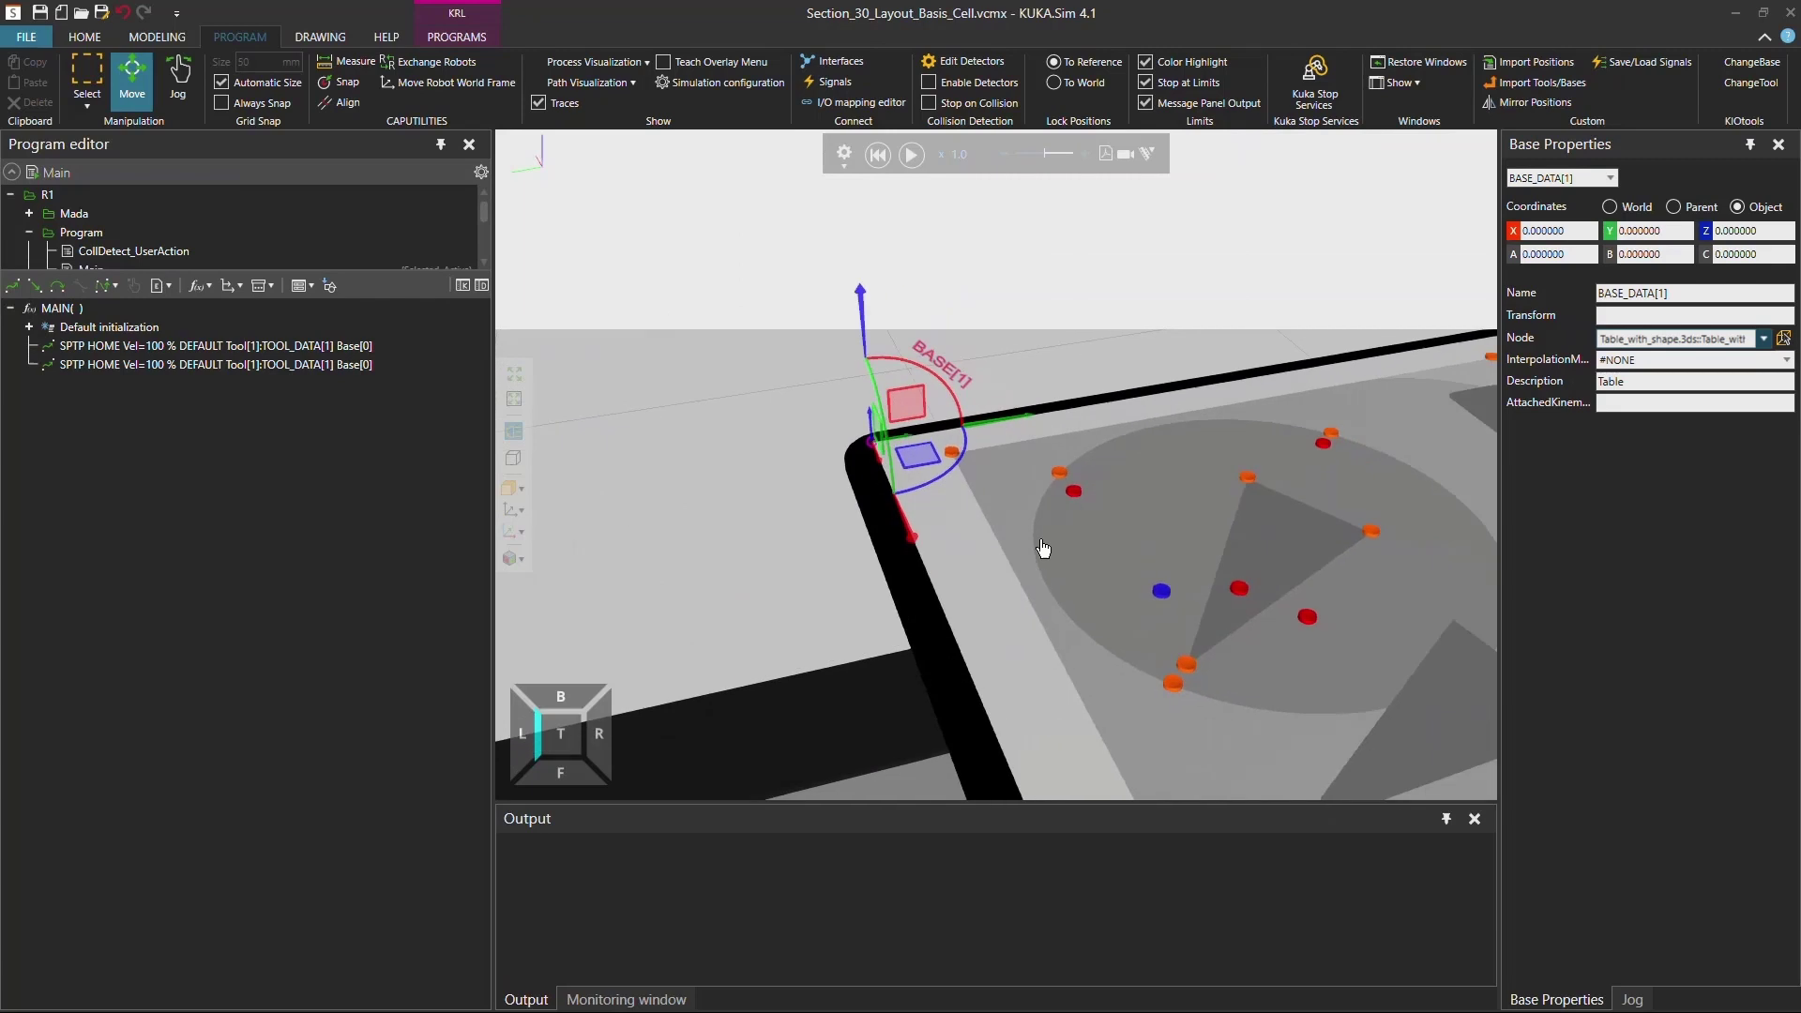
- Switch to robot jogging and orbit the view around the table
{"action": "left_click", "coordinate": [1632, 1001]}
{"action": "scroll", "coordinate": [951, 520], "scroll_direction": "down", "scroll_amount": 3}
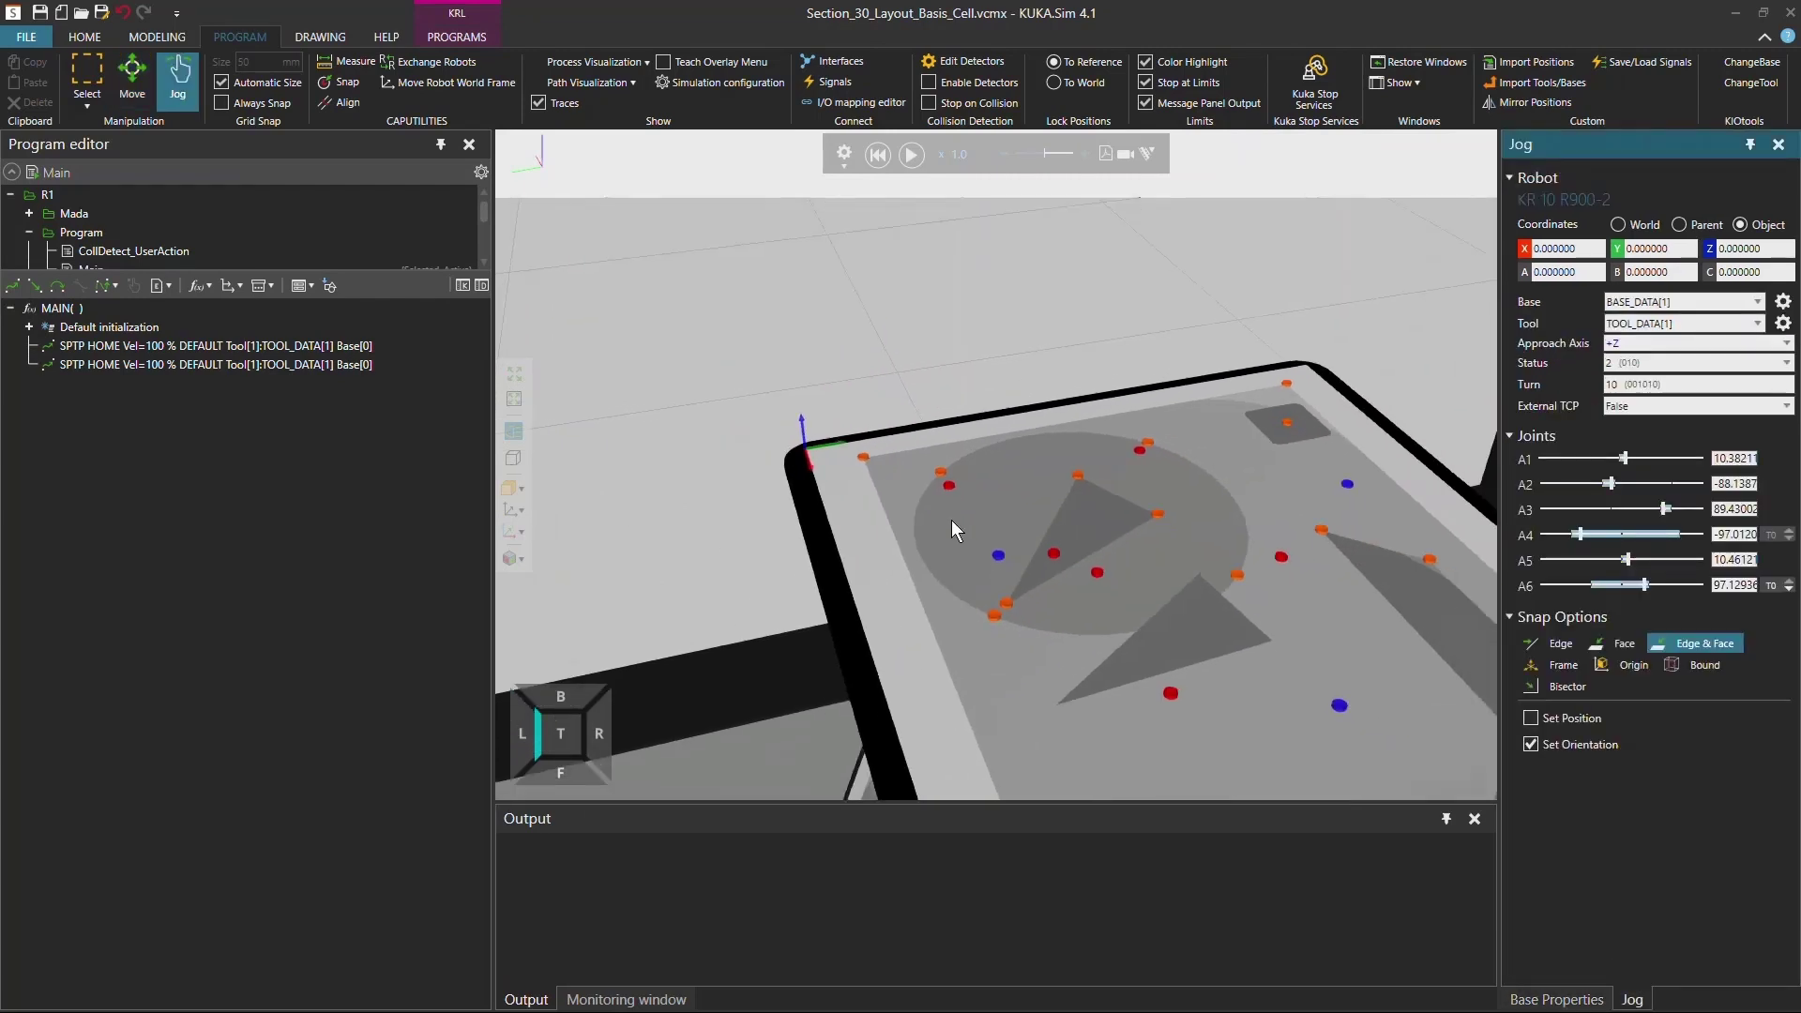
{"action": "right_click_drag", "start_coordinate": [951, 520], "coordinate": [975, 529]}
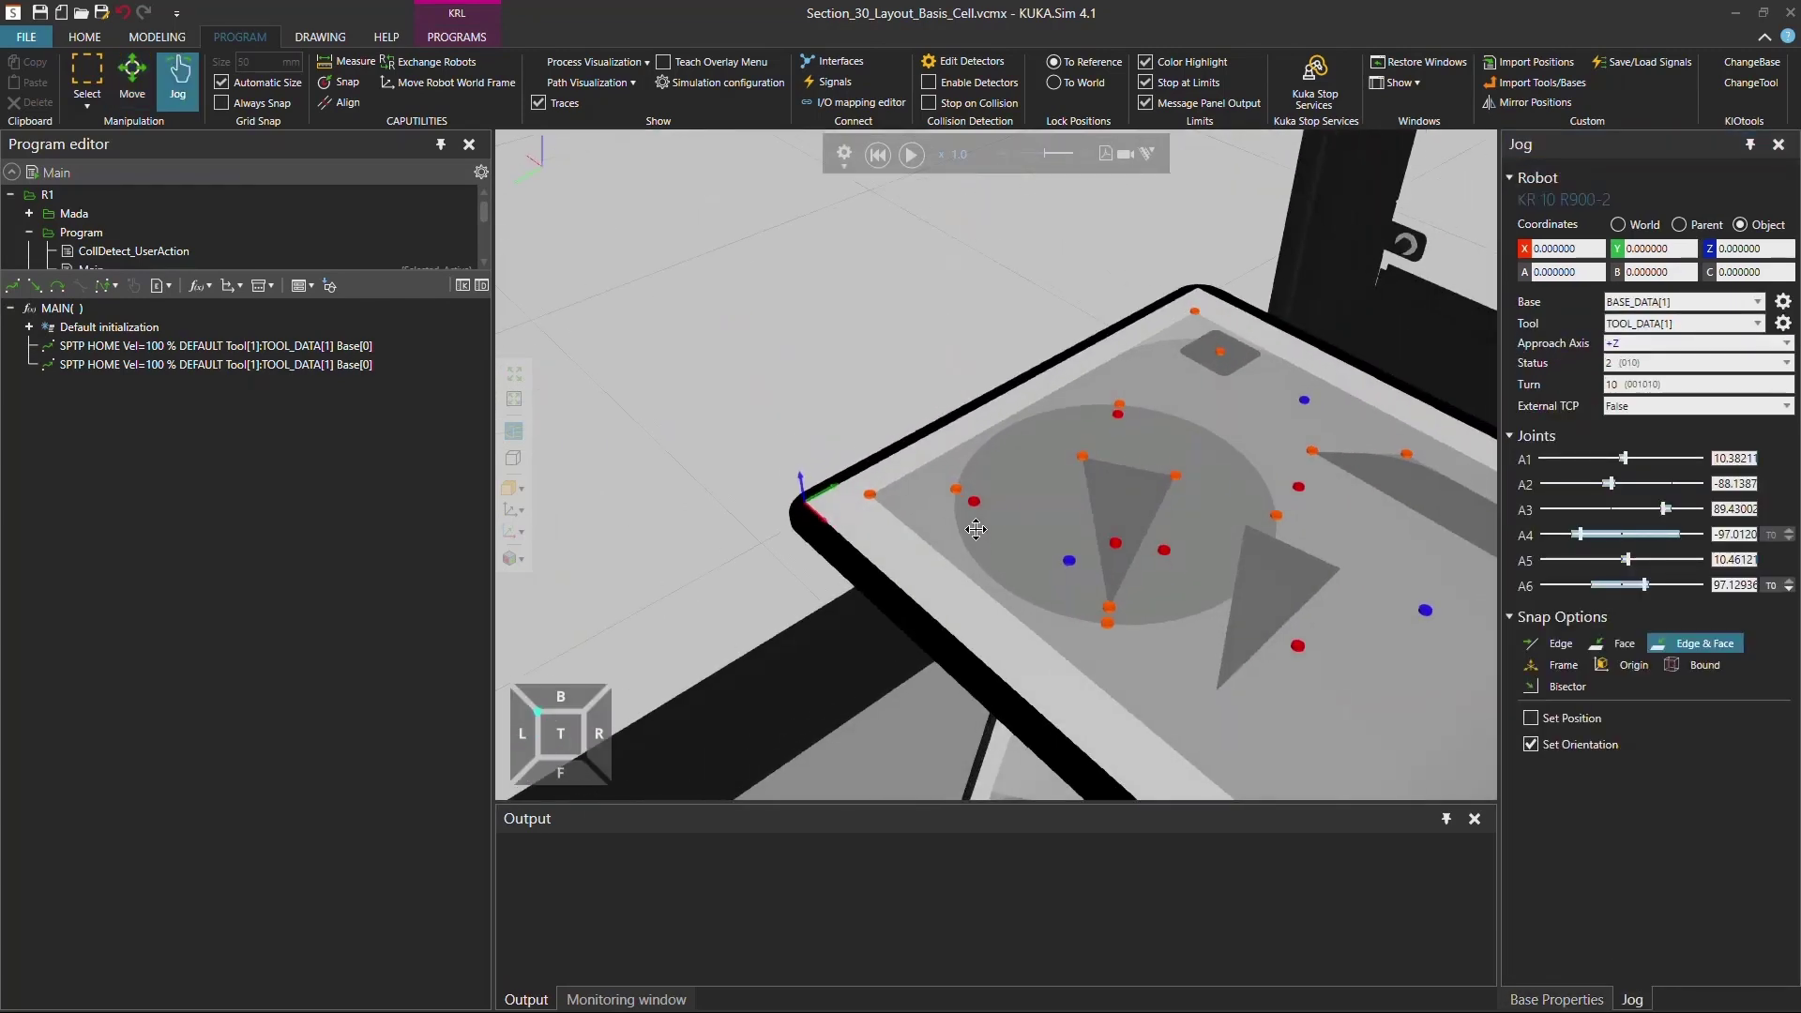
{"action": "left_click", "coordinate": [343, 81]}
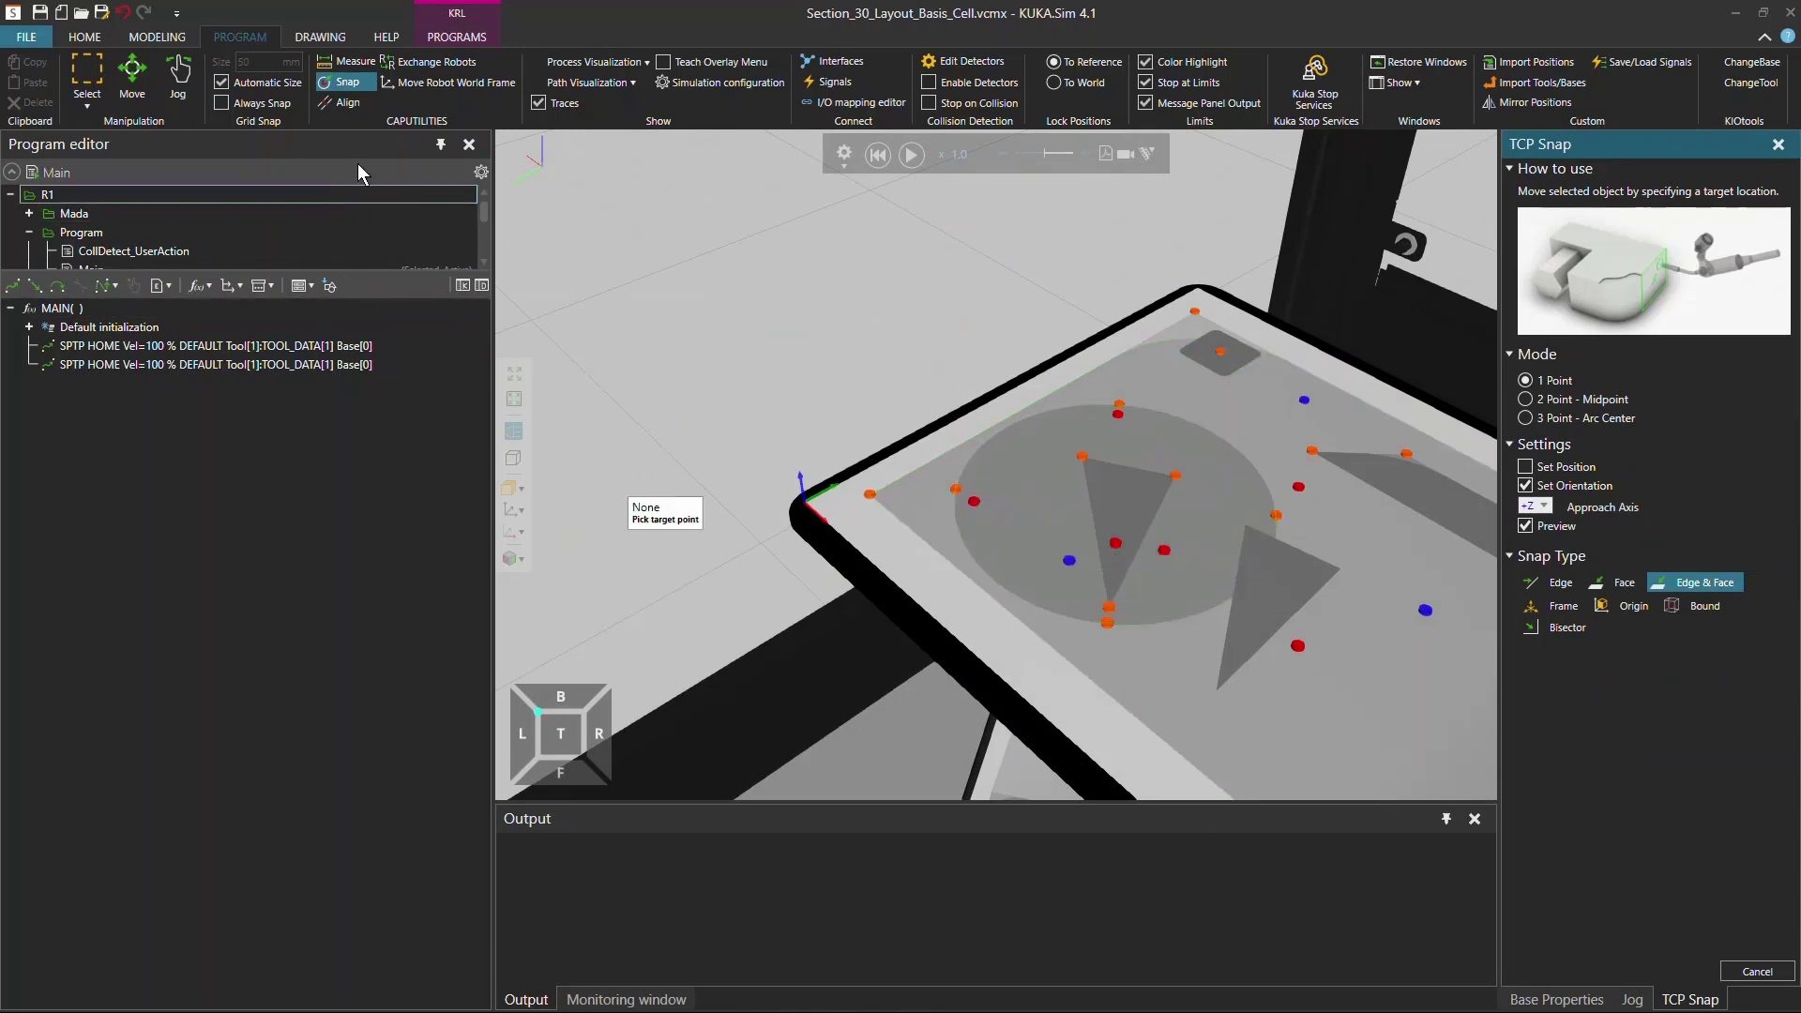
{"action": "left_click", "coordinate": [343, 82]}
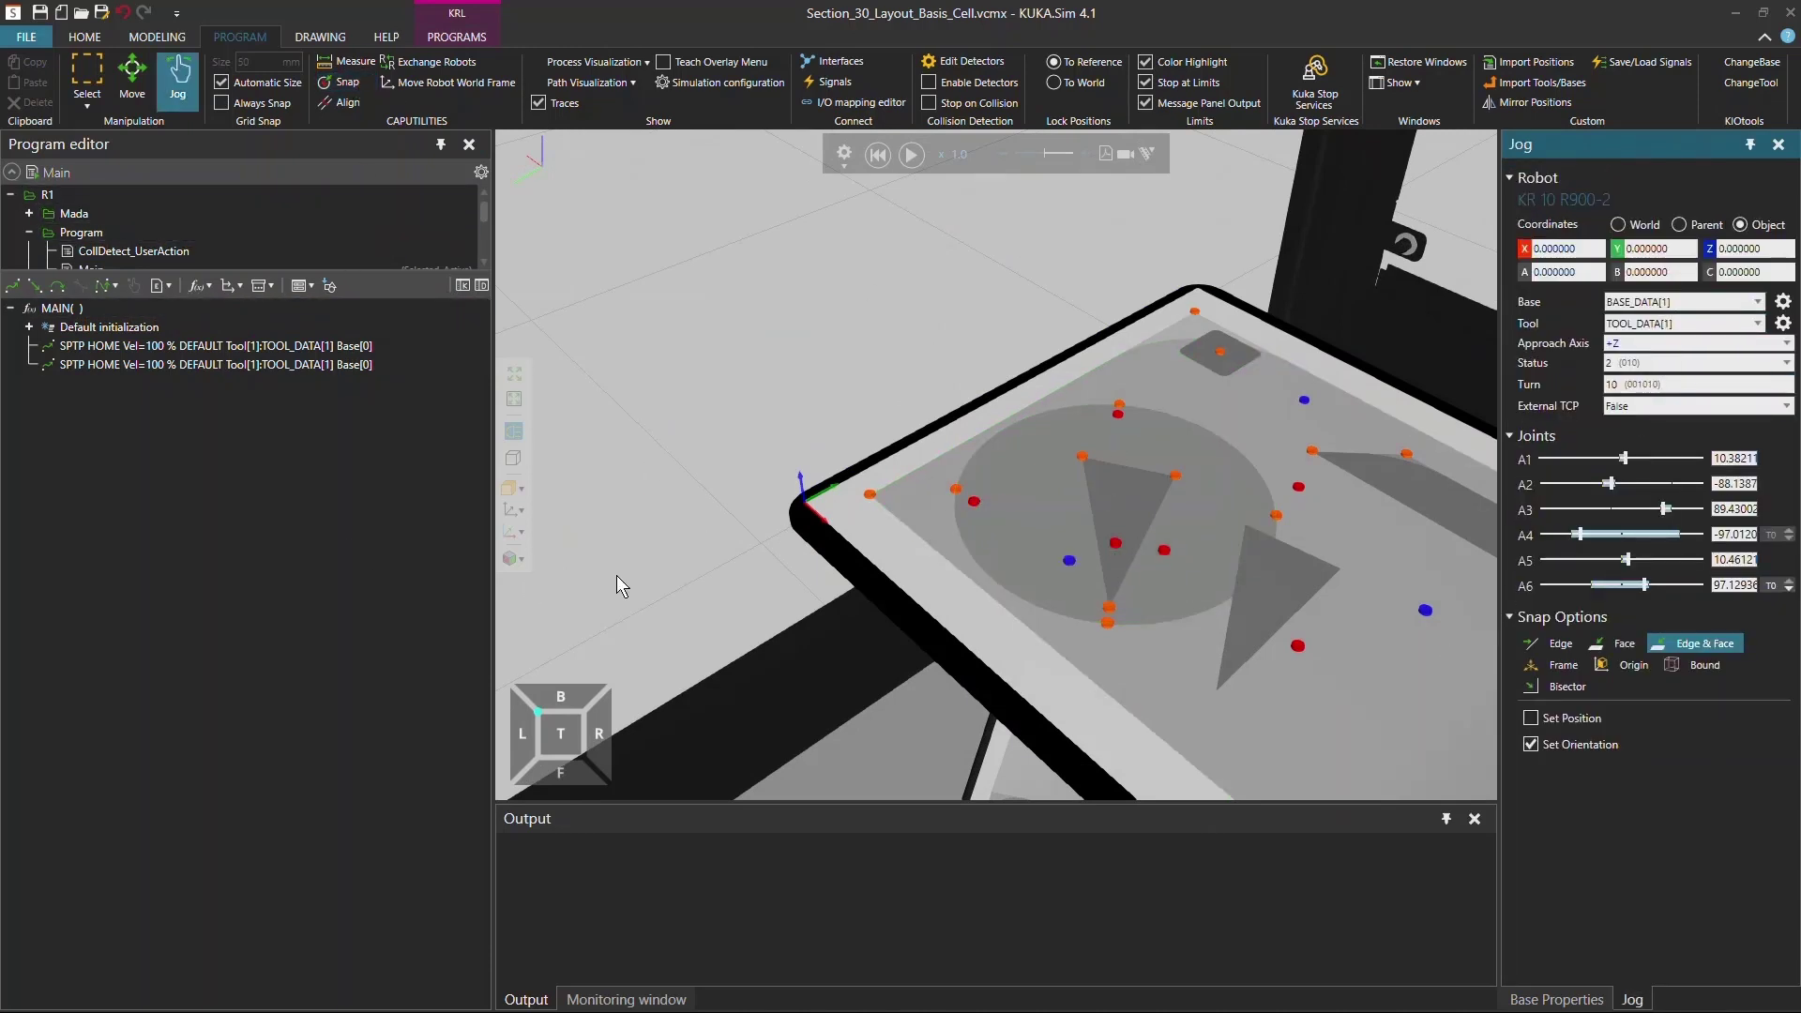
{"action": "scroll", "coordinate": [718, 576], "scroll_direction": "down", "scroll_amount": 4}
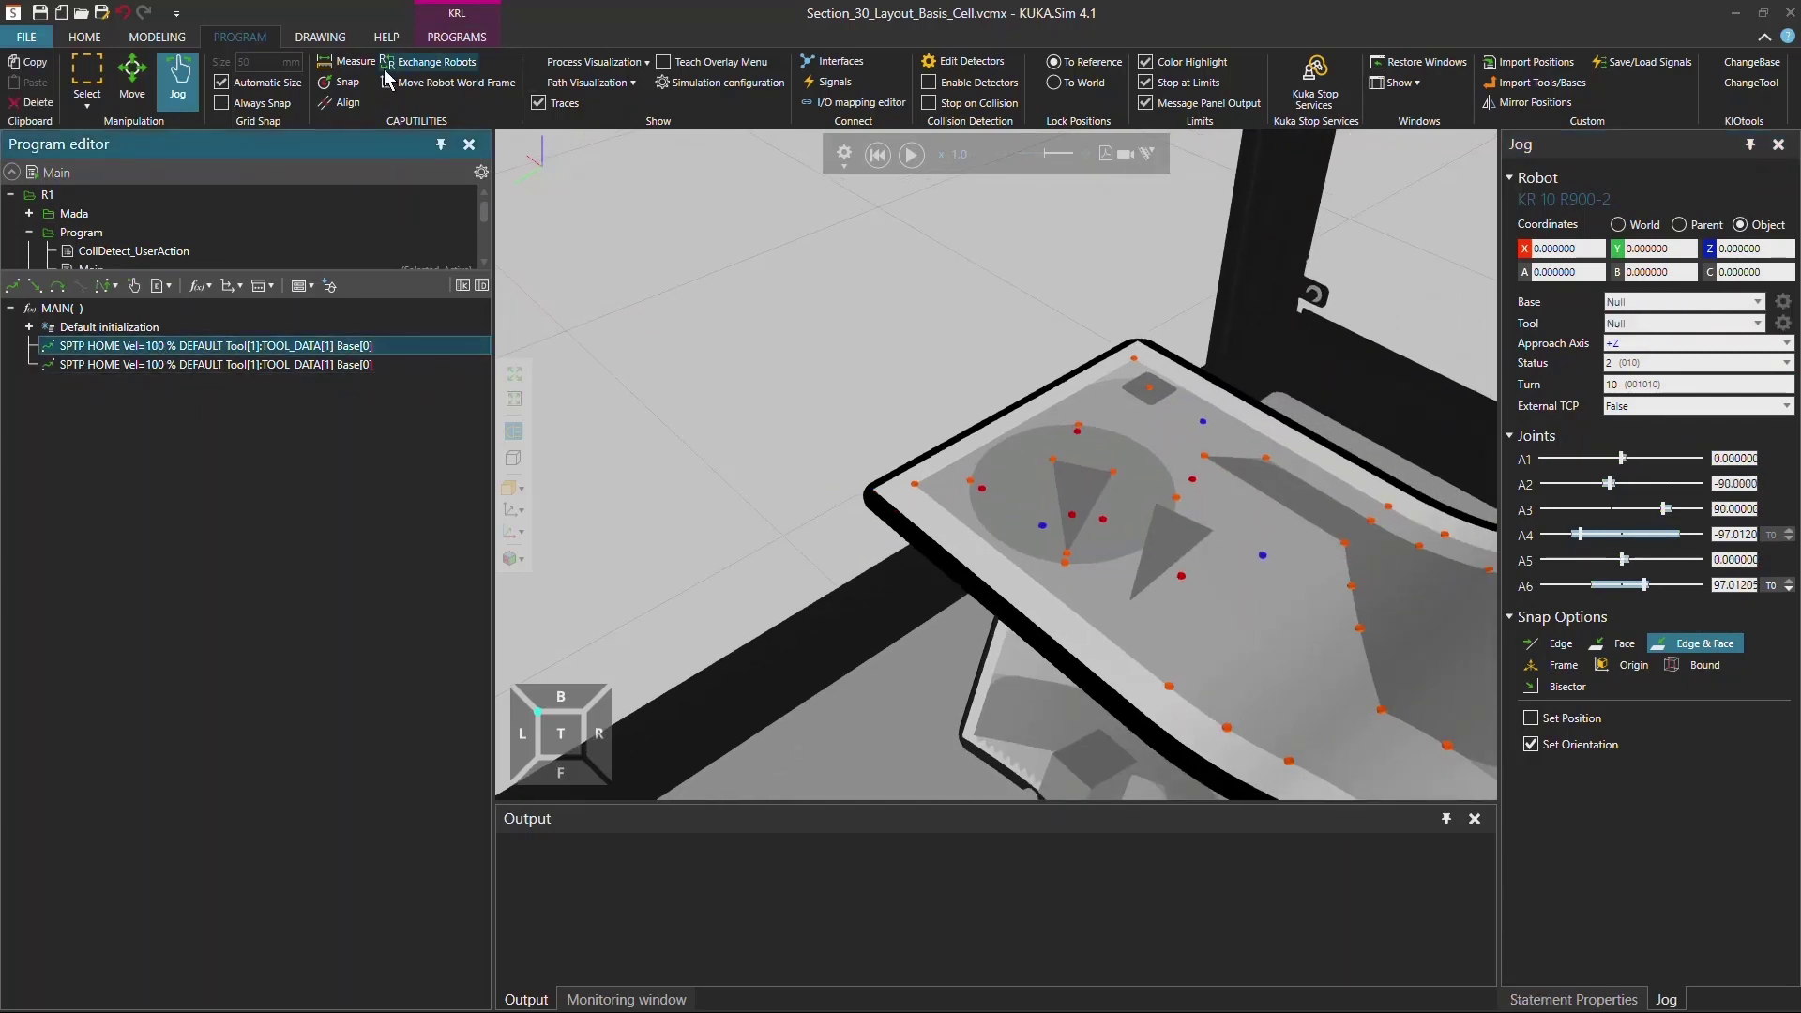
- Start TCP Snap with Set Position enabled and +X as the approach axis
{"action": "left_click", "coordinate": [333, 82]}
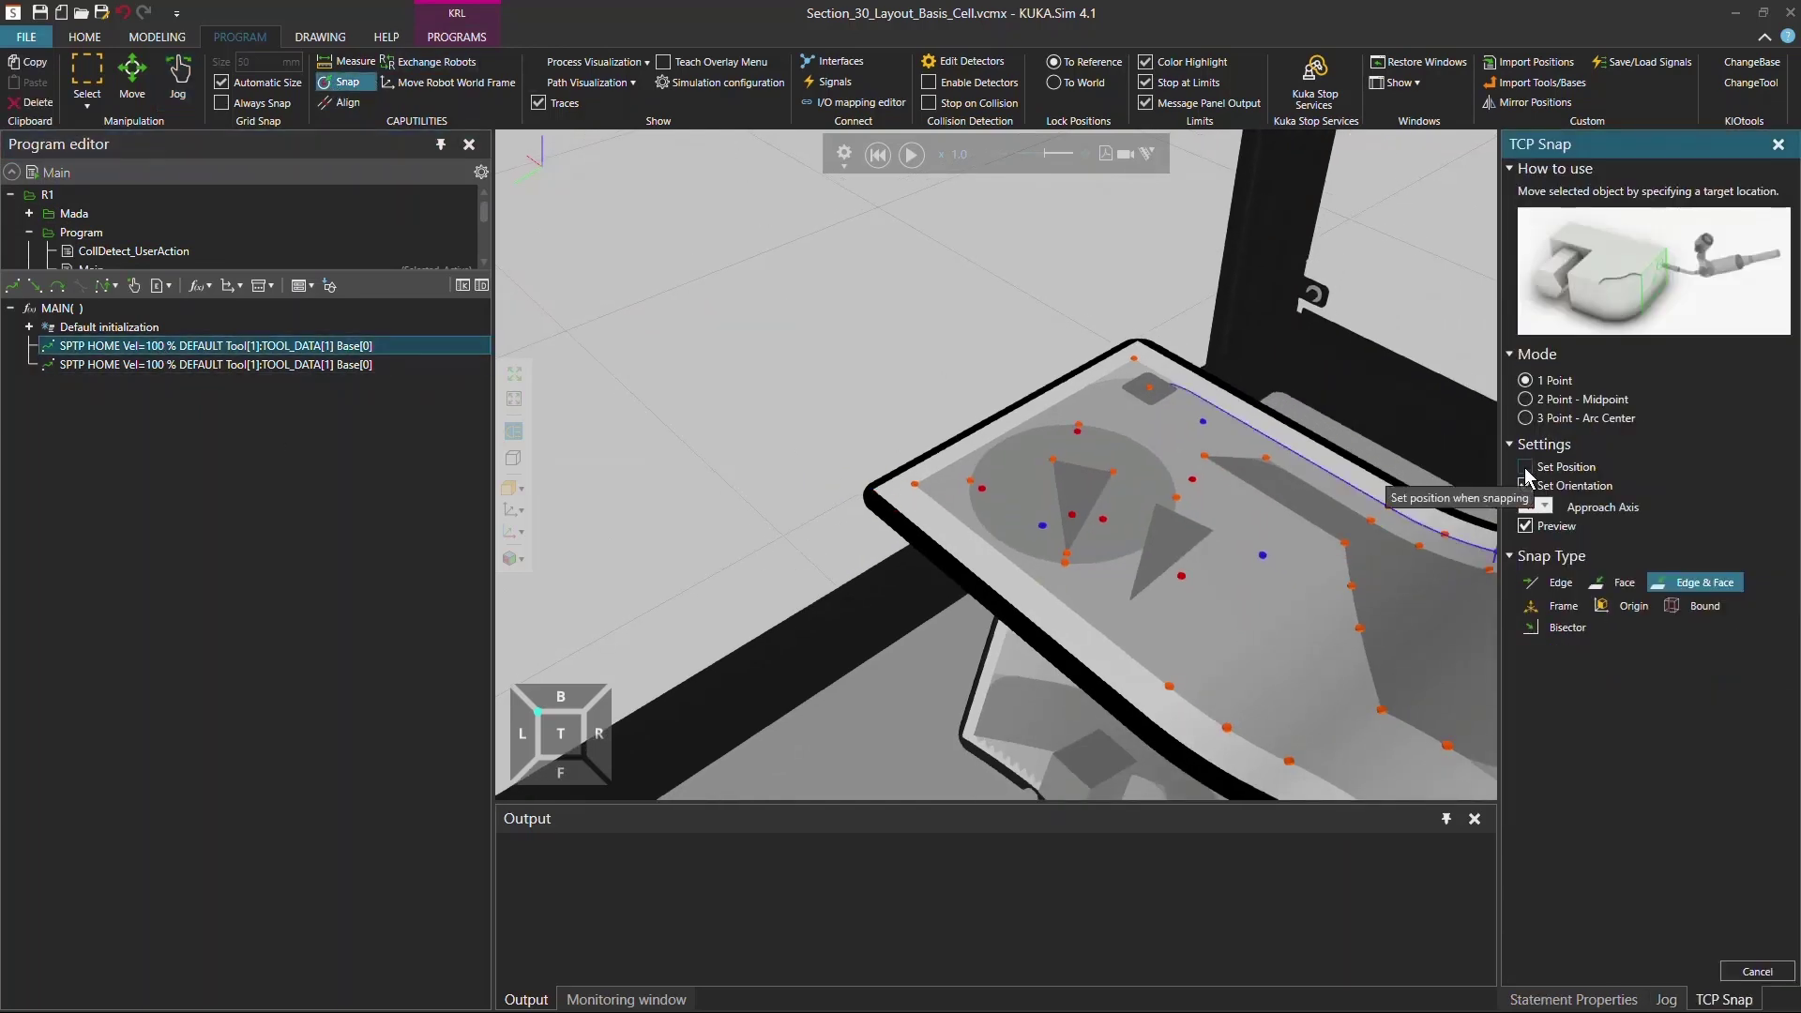
{"action": "left_click", "coordinate": [1525, 467]}
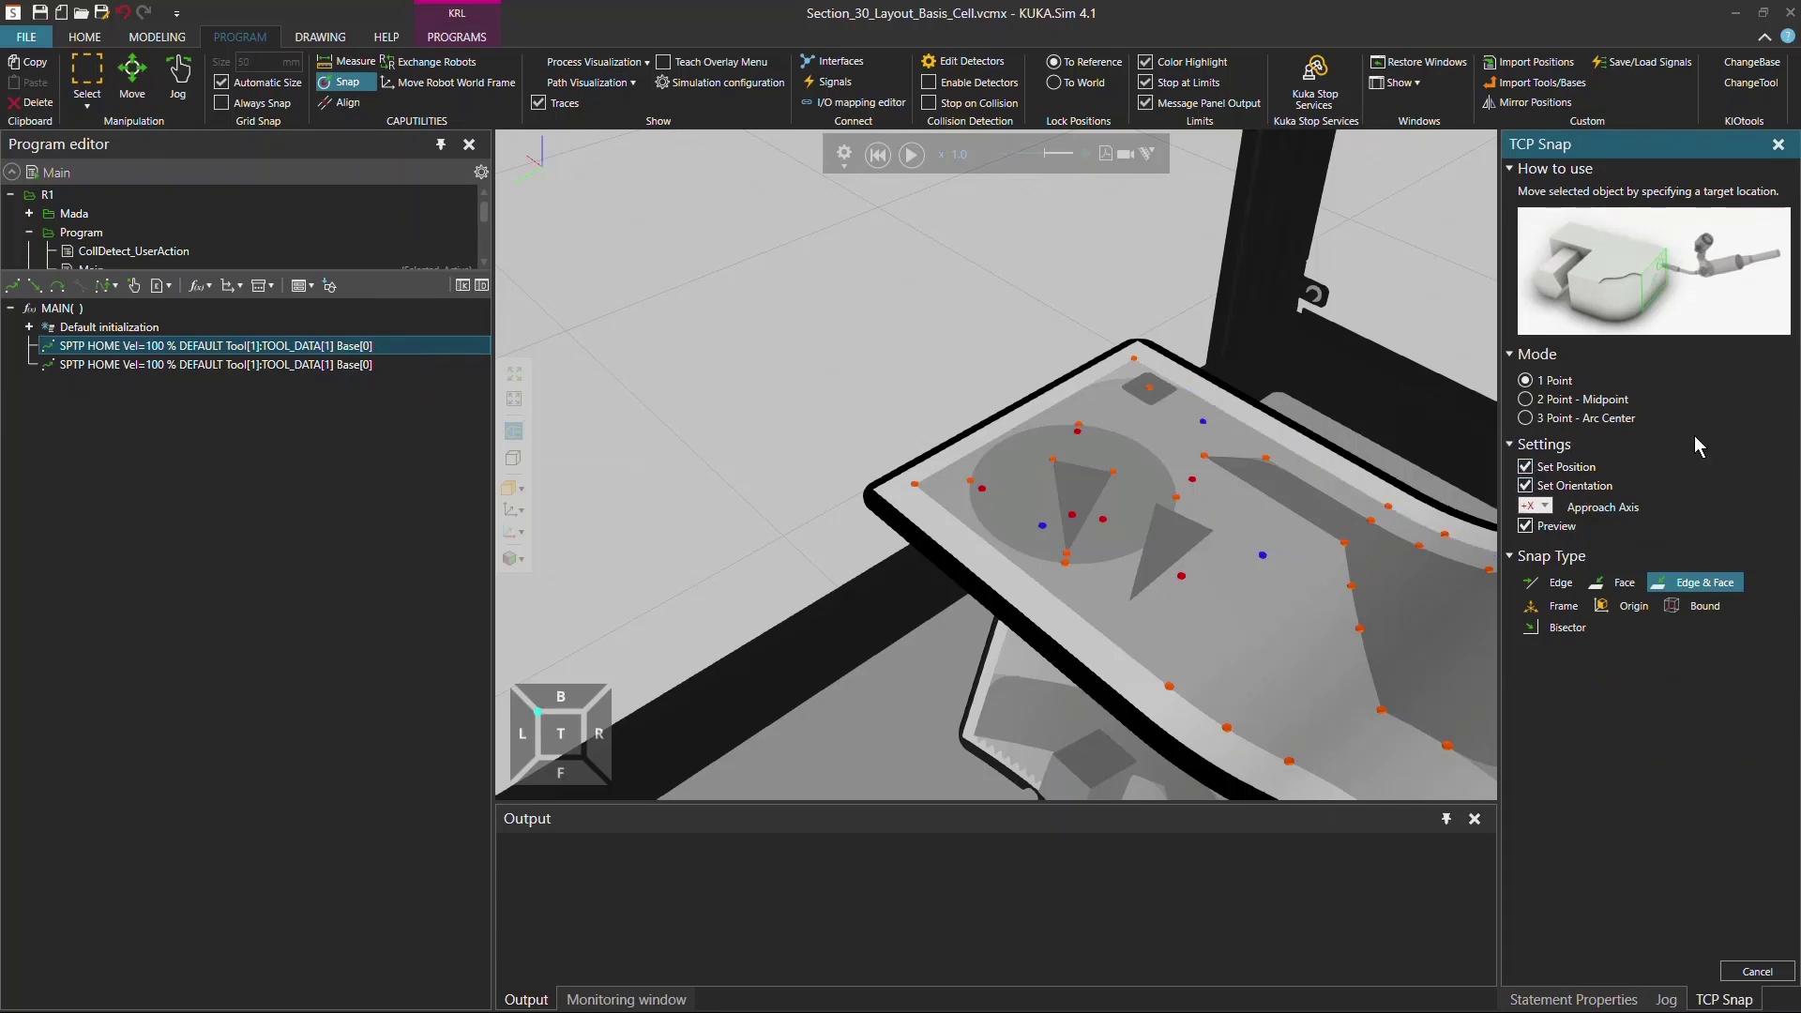
{"action": "left_click", "coordinate": [1544, 505]}
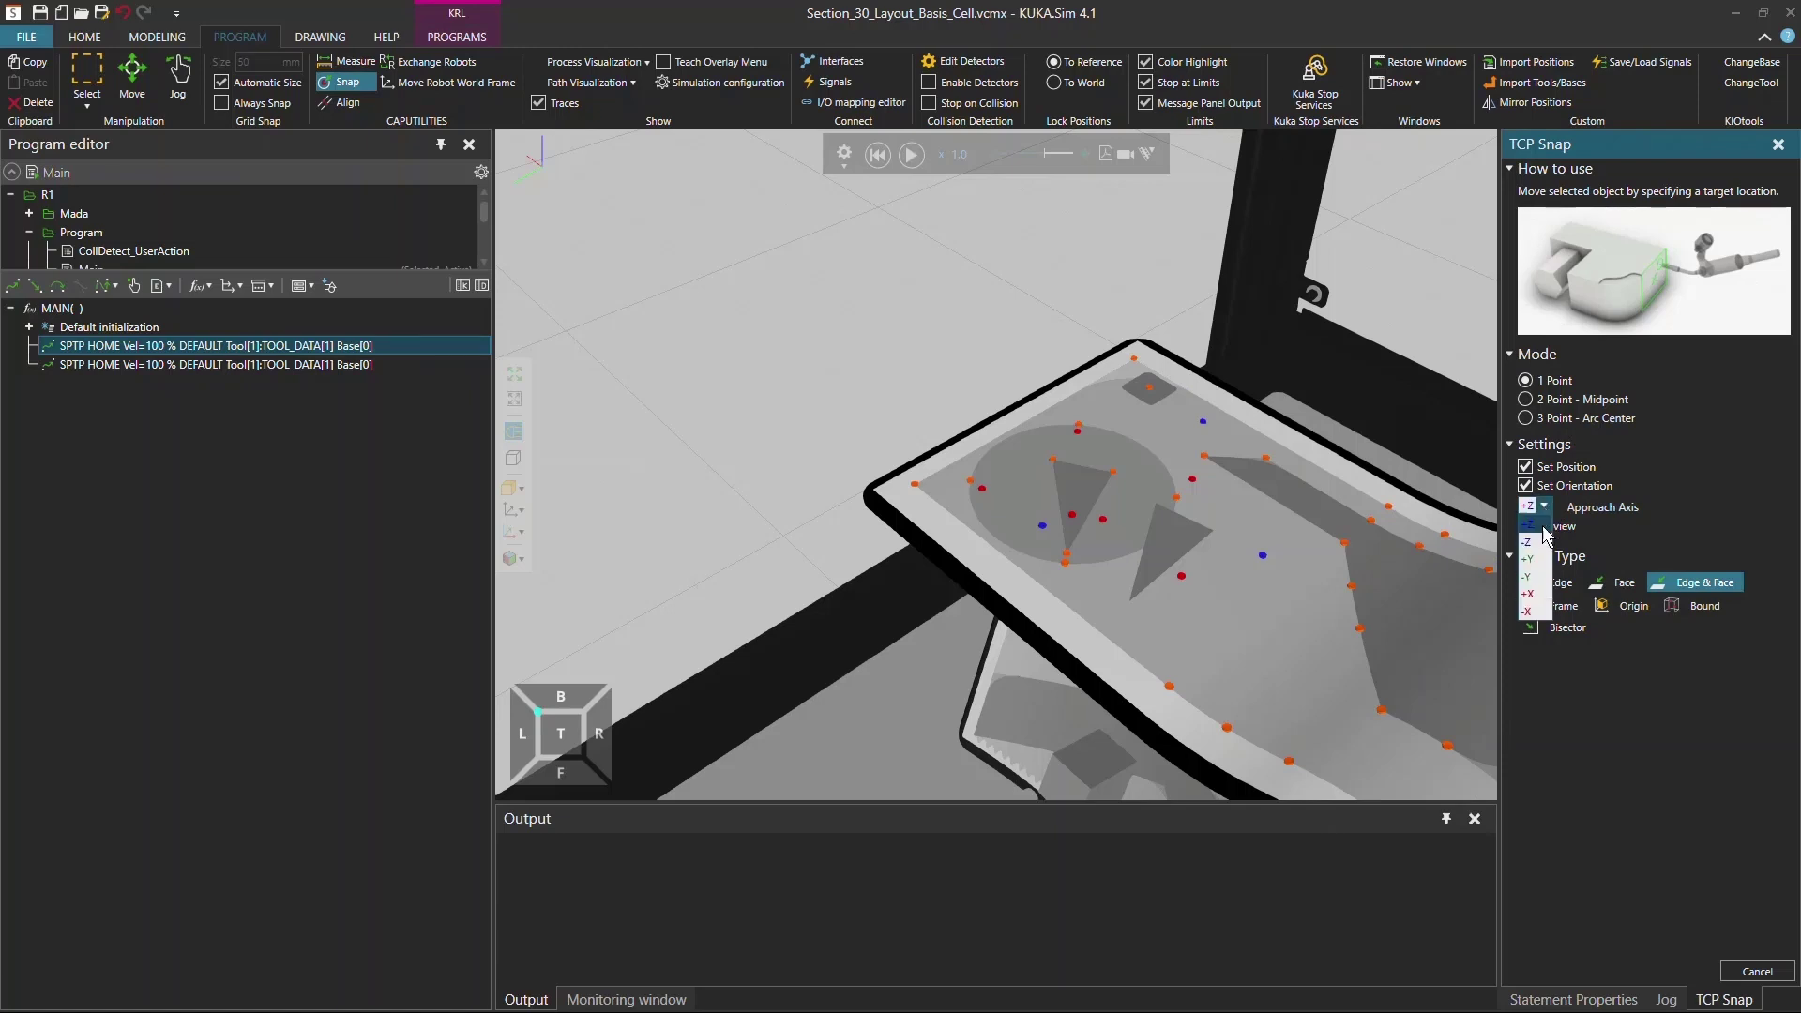
{"action": "left_click", "coordinate": [1537, 594]}
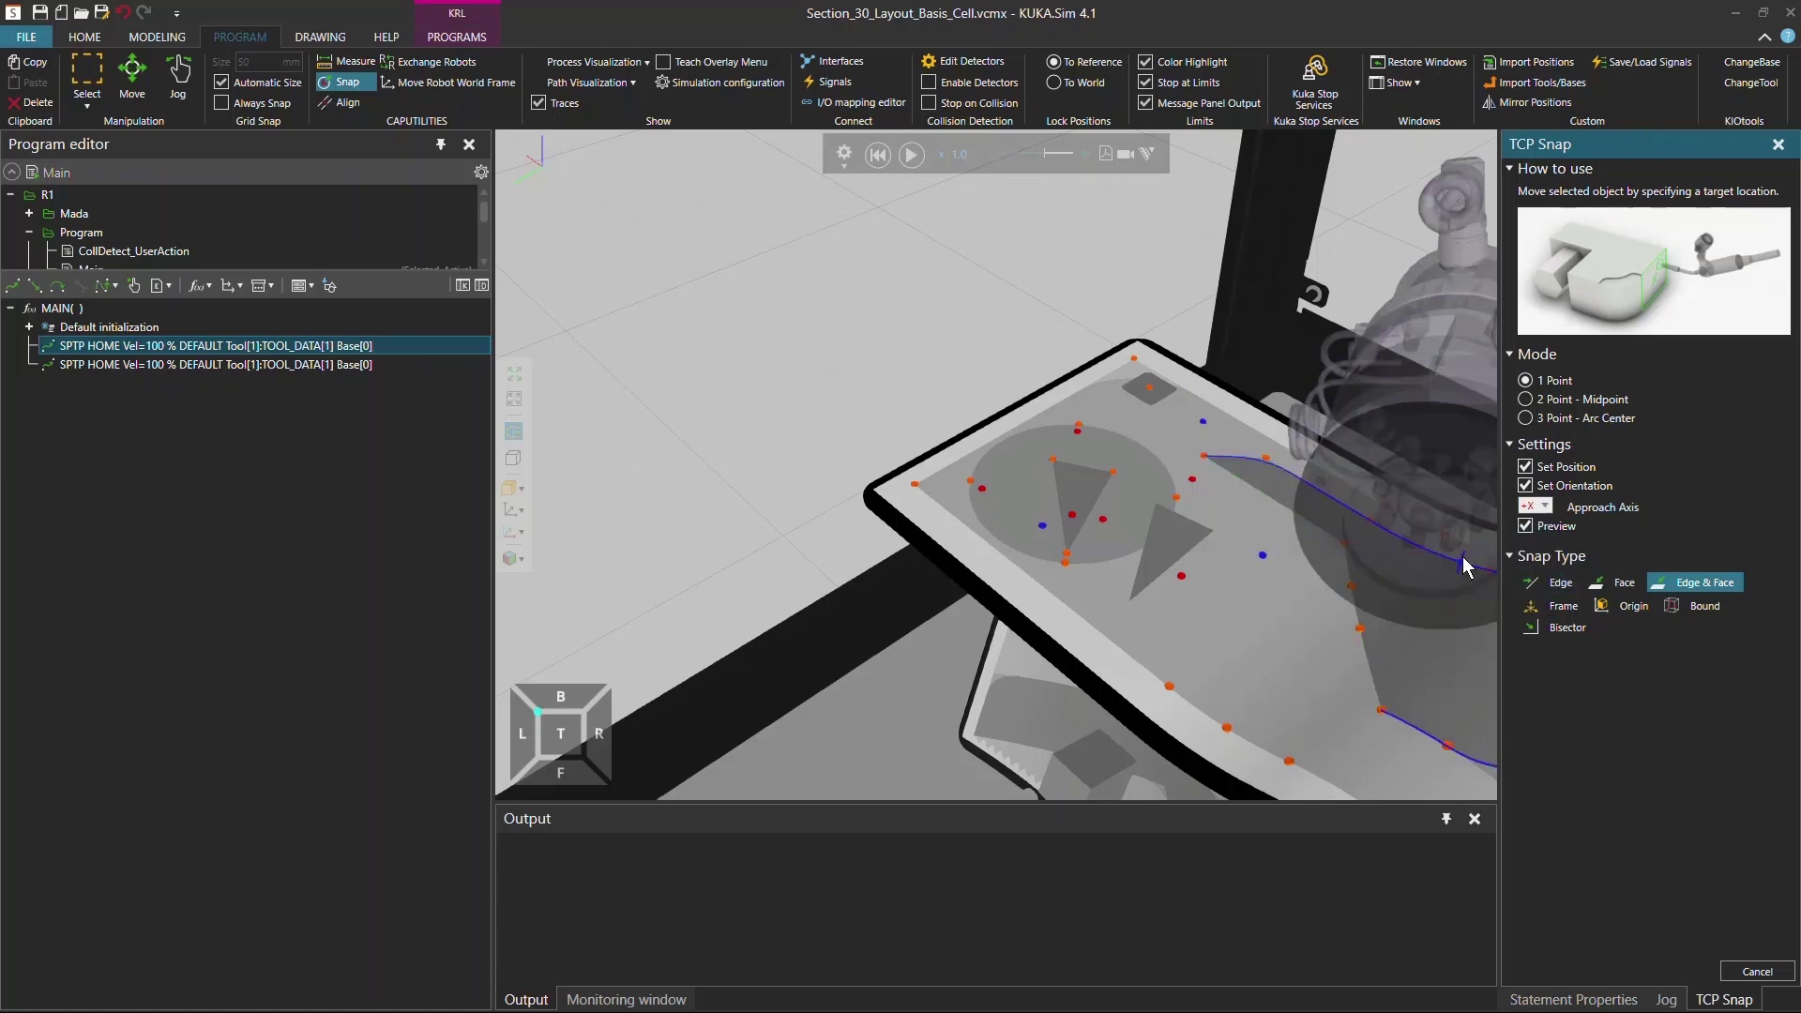
{"action": "right_click_drag", "start_coordinate": [1157, 483], "coordinate": [1105, 474]}
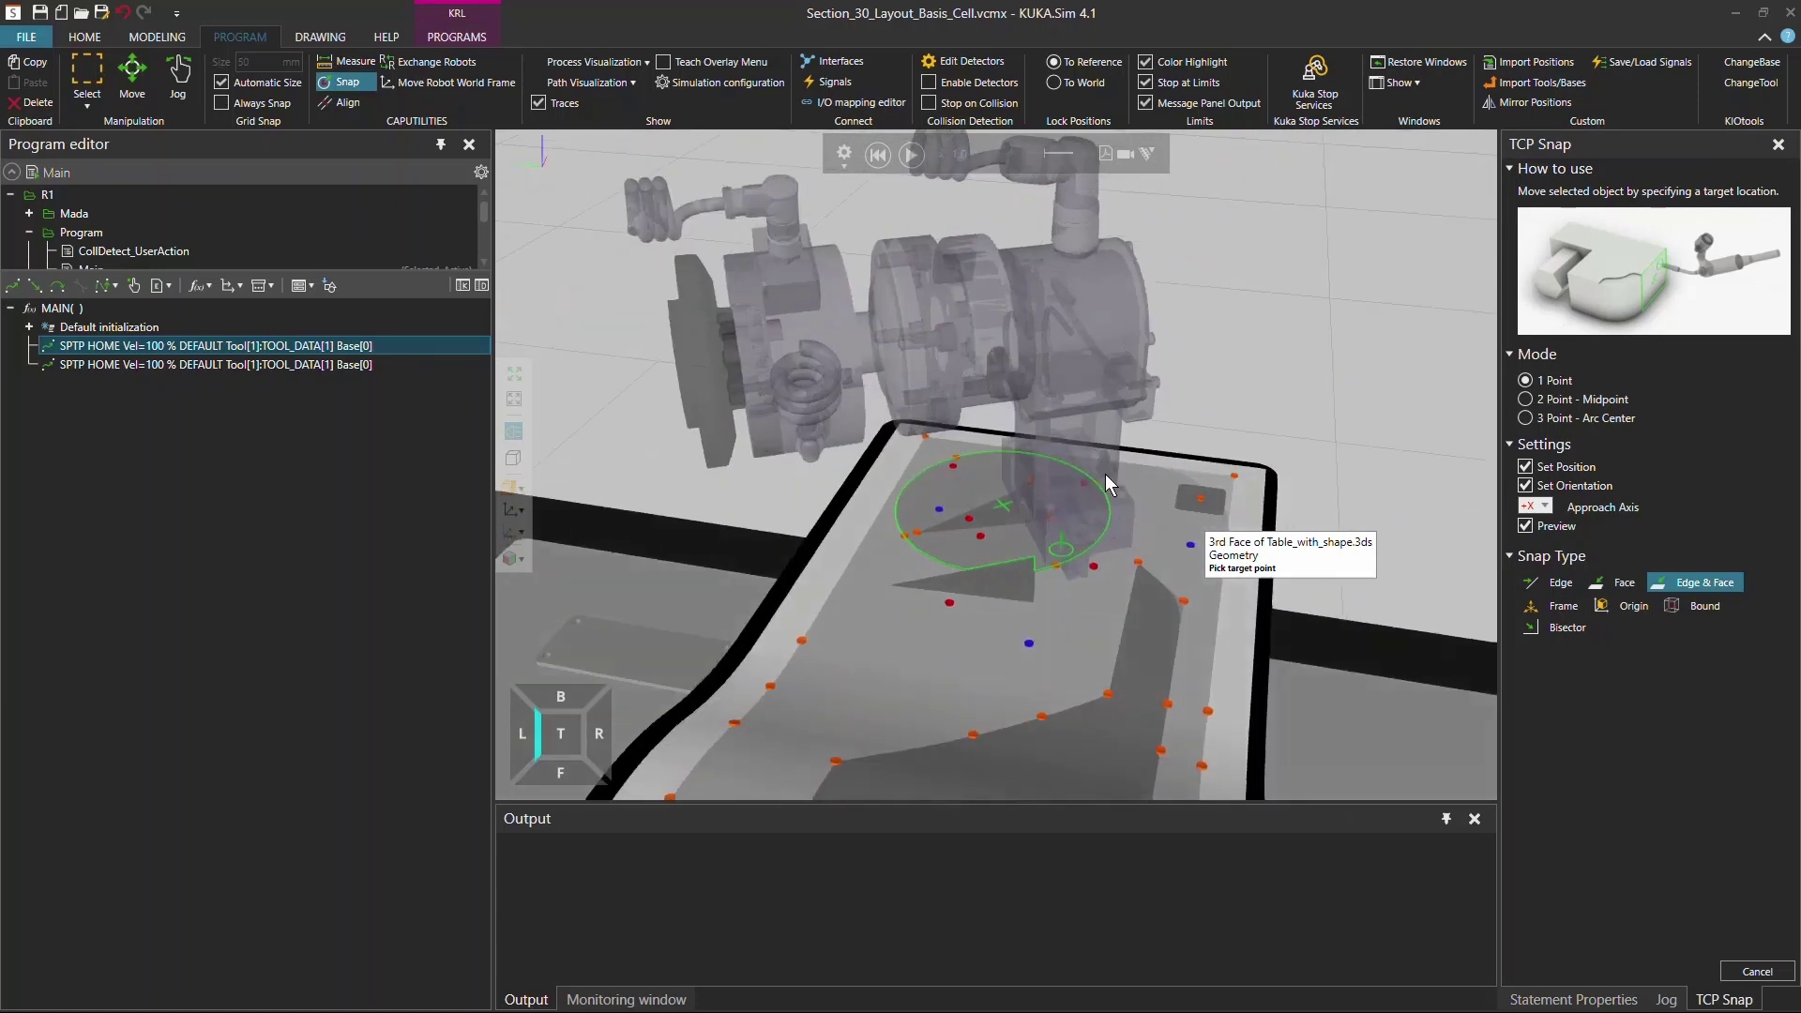
- Snap the tool onto the table's circular face, nudge it along X, and teach SPTP P1 after HOME
{"action": "left_click", "coordinate": [1002, 503]}
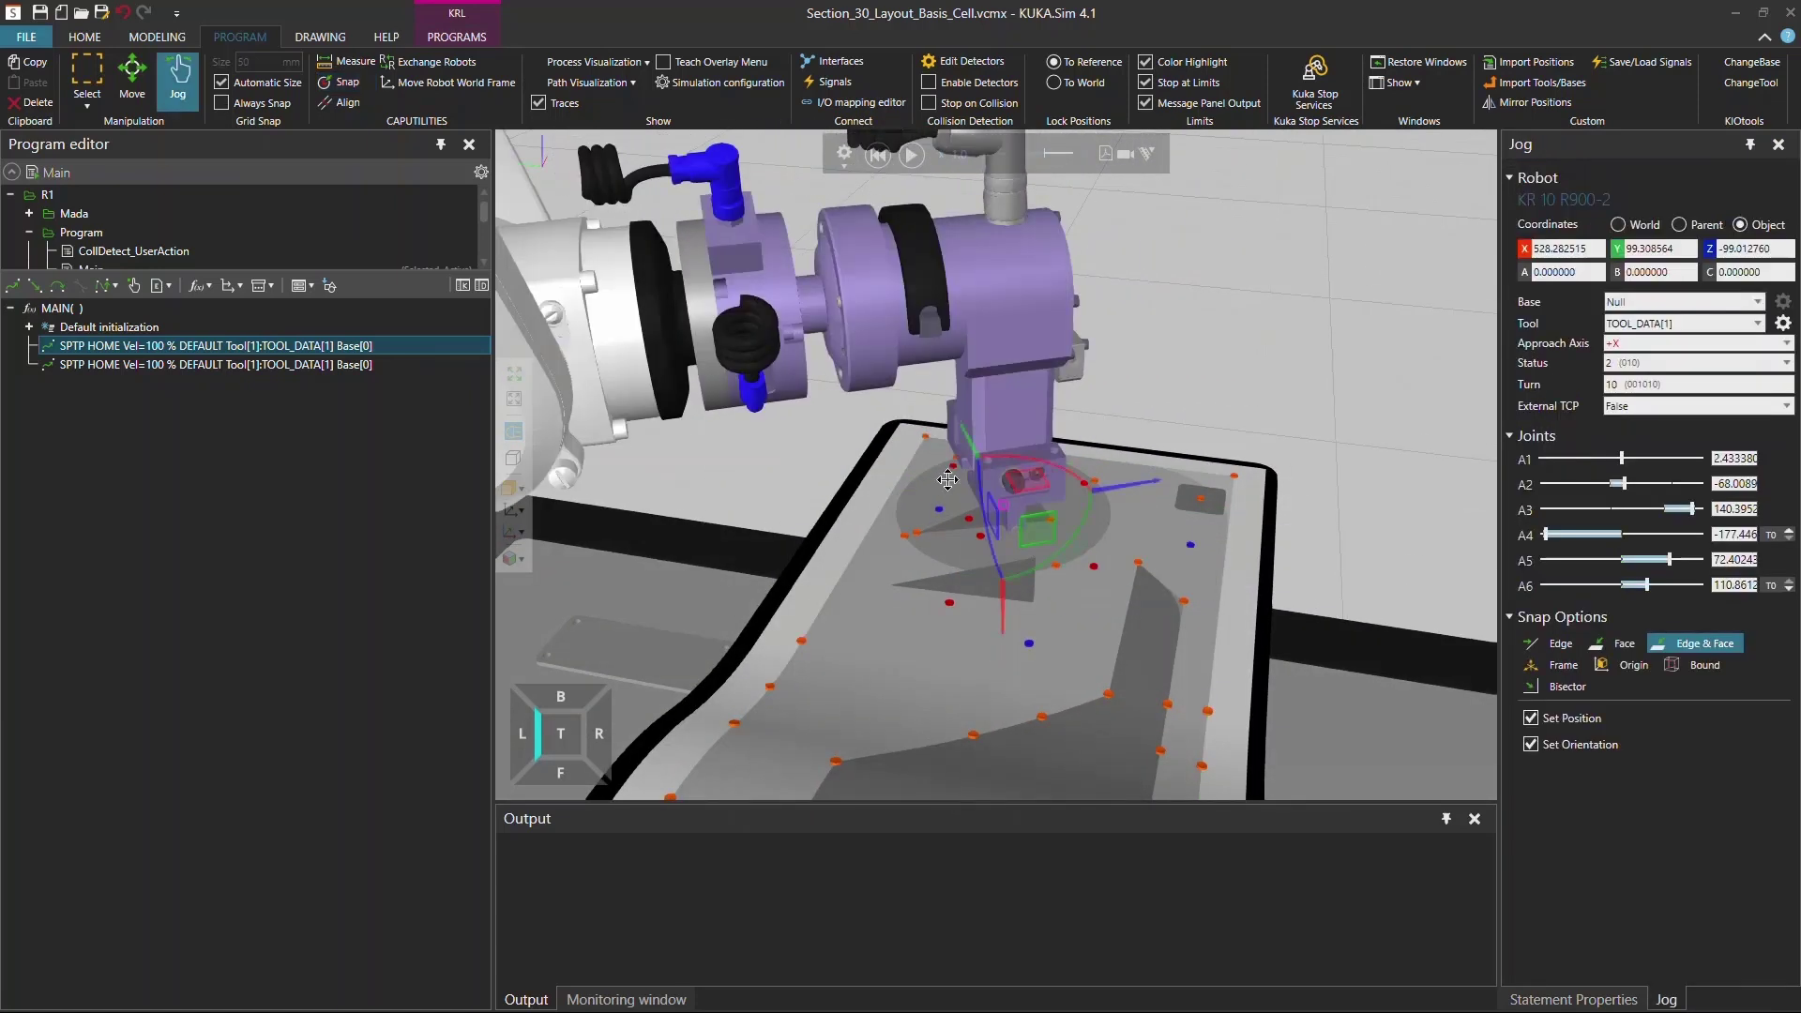
{"action": "right_click_drag", "start_coordinate": [1002, 503], "coordinate": [1077, 537]}
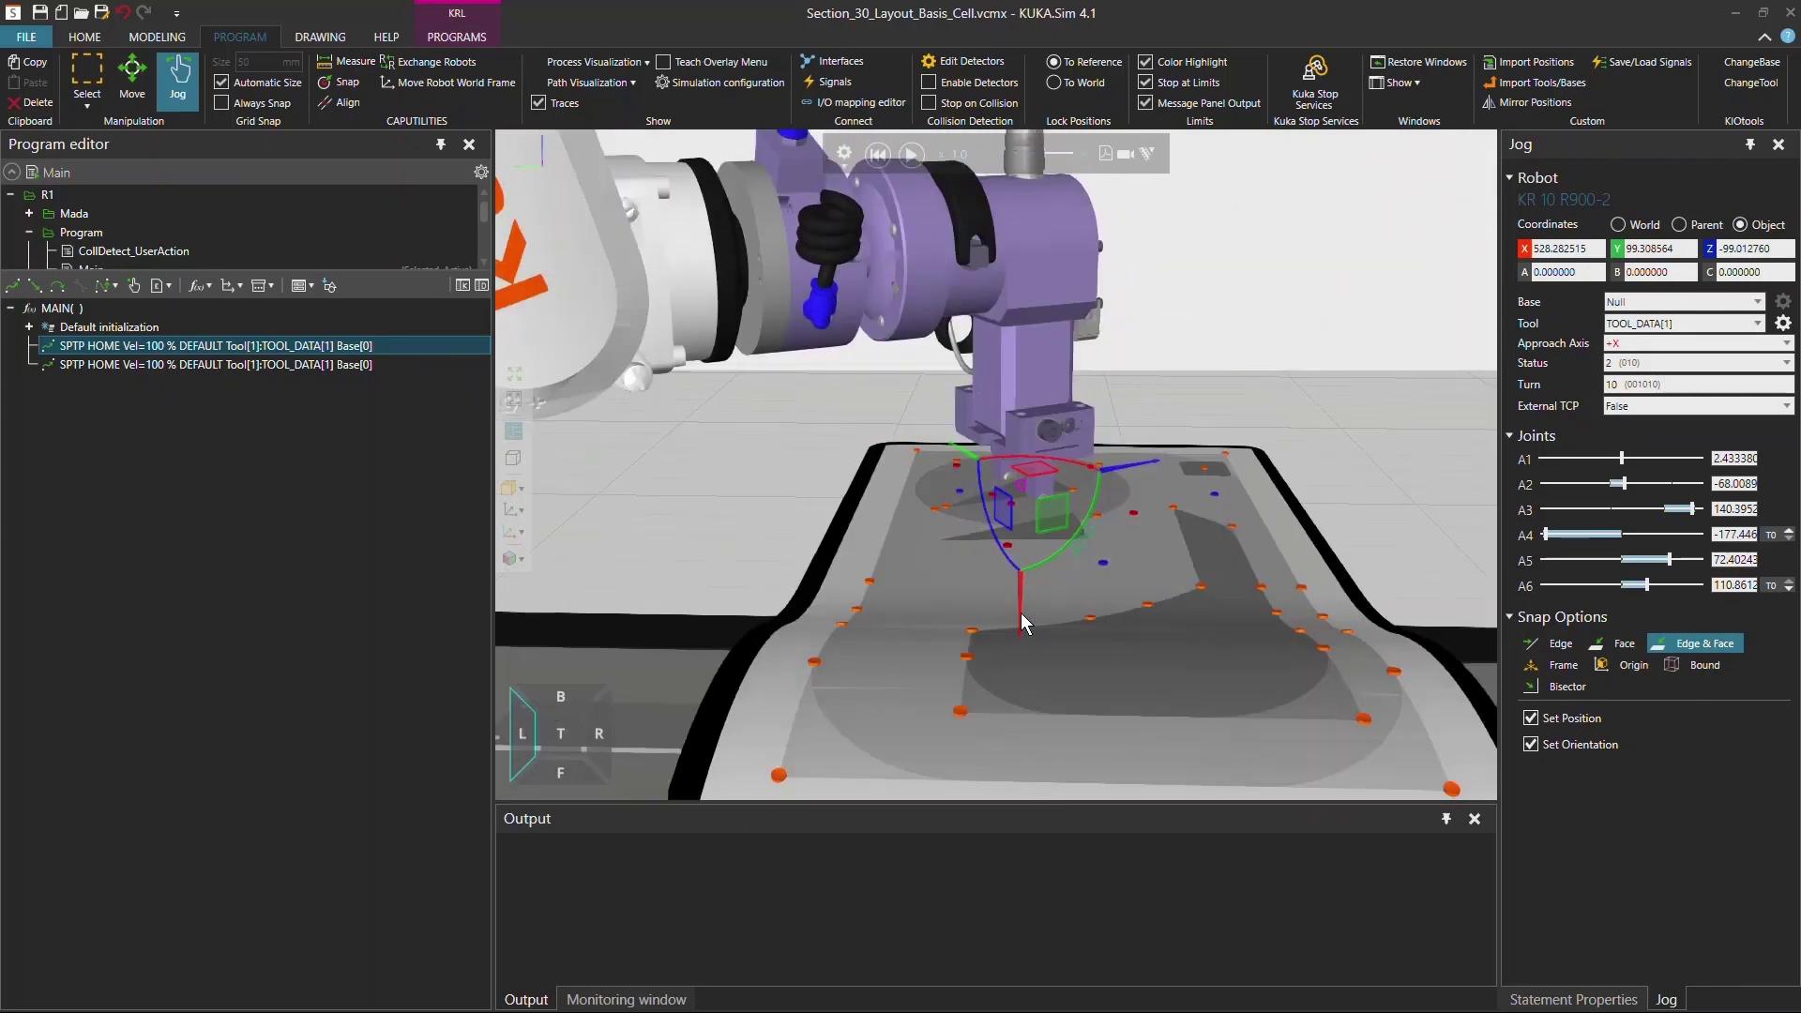
{"action": "left_click_drag", "start_coordinate": [1020, 600], "coordinate": [1000, 538]}
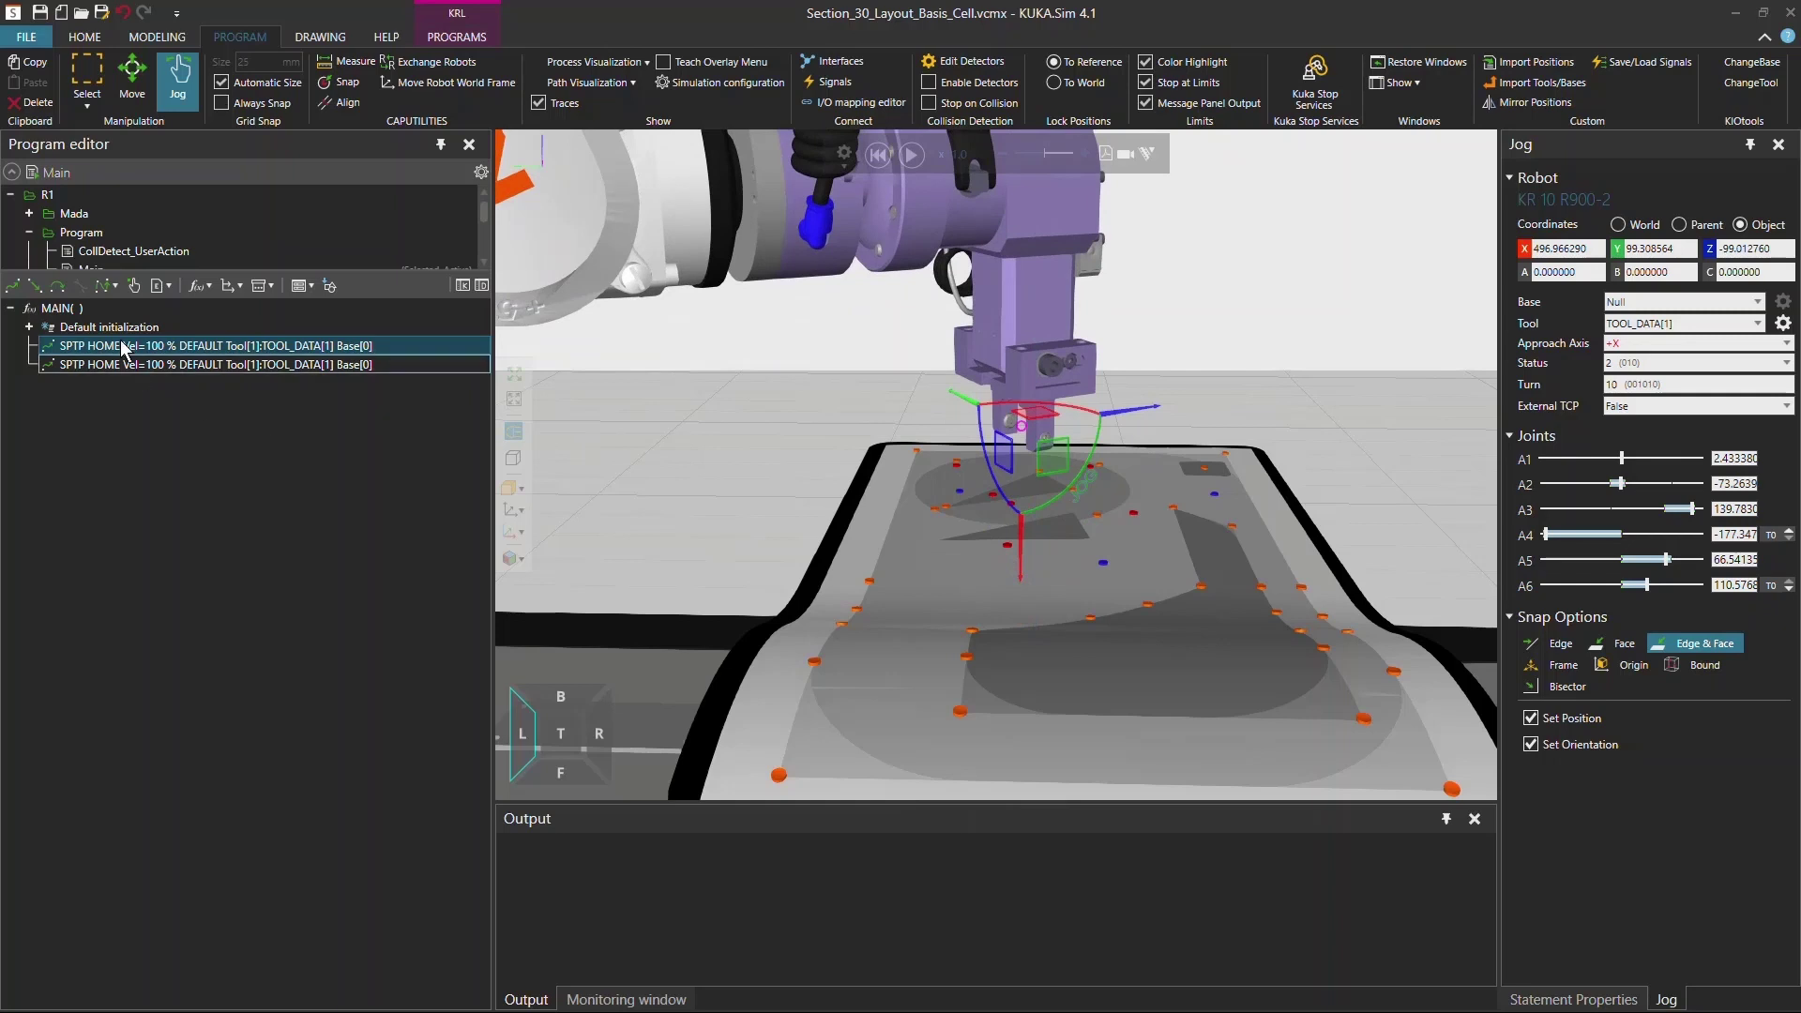
{"action": "left_click", "coordinate": [14, 285]}
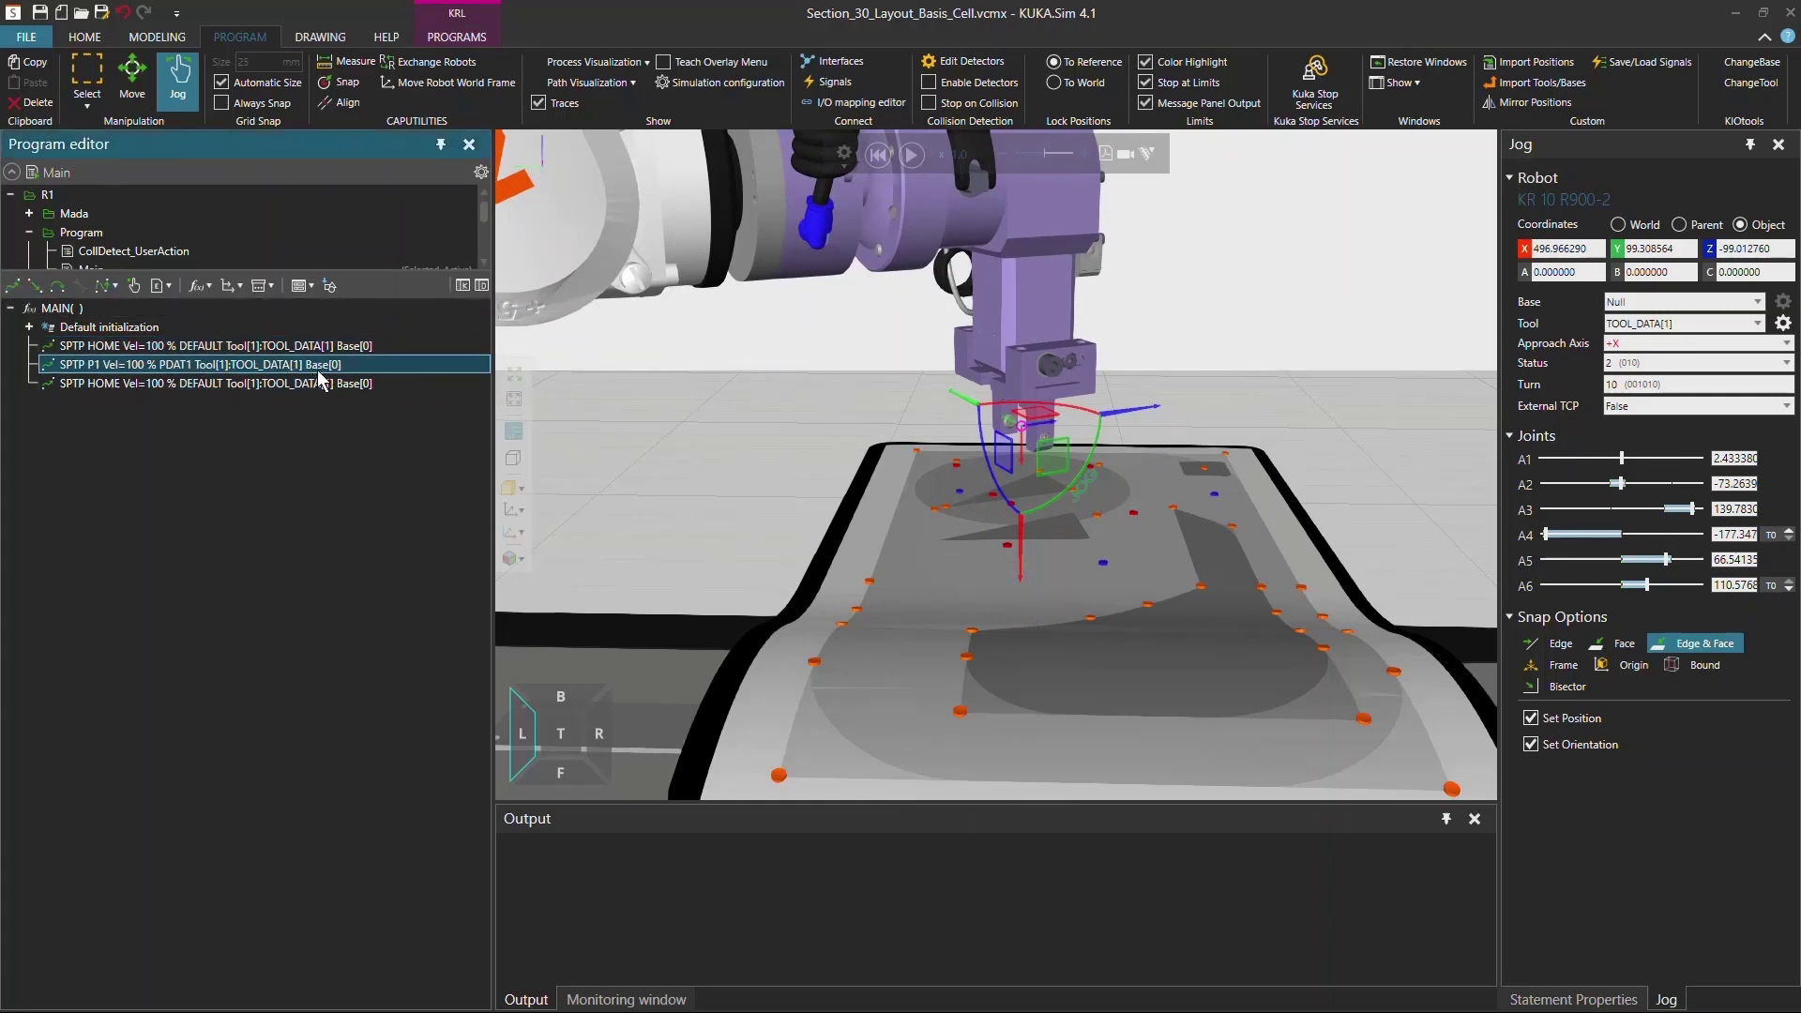
- Set BASE_DATA[1] as the jog base
{"action": "left_click", "coordinate": [1650, 299]}
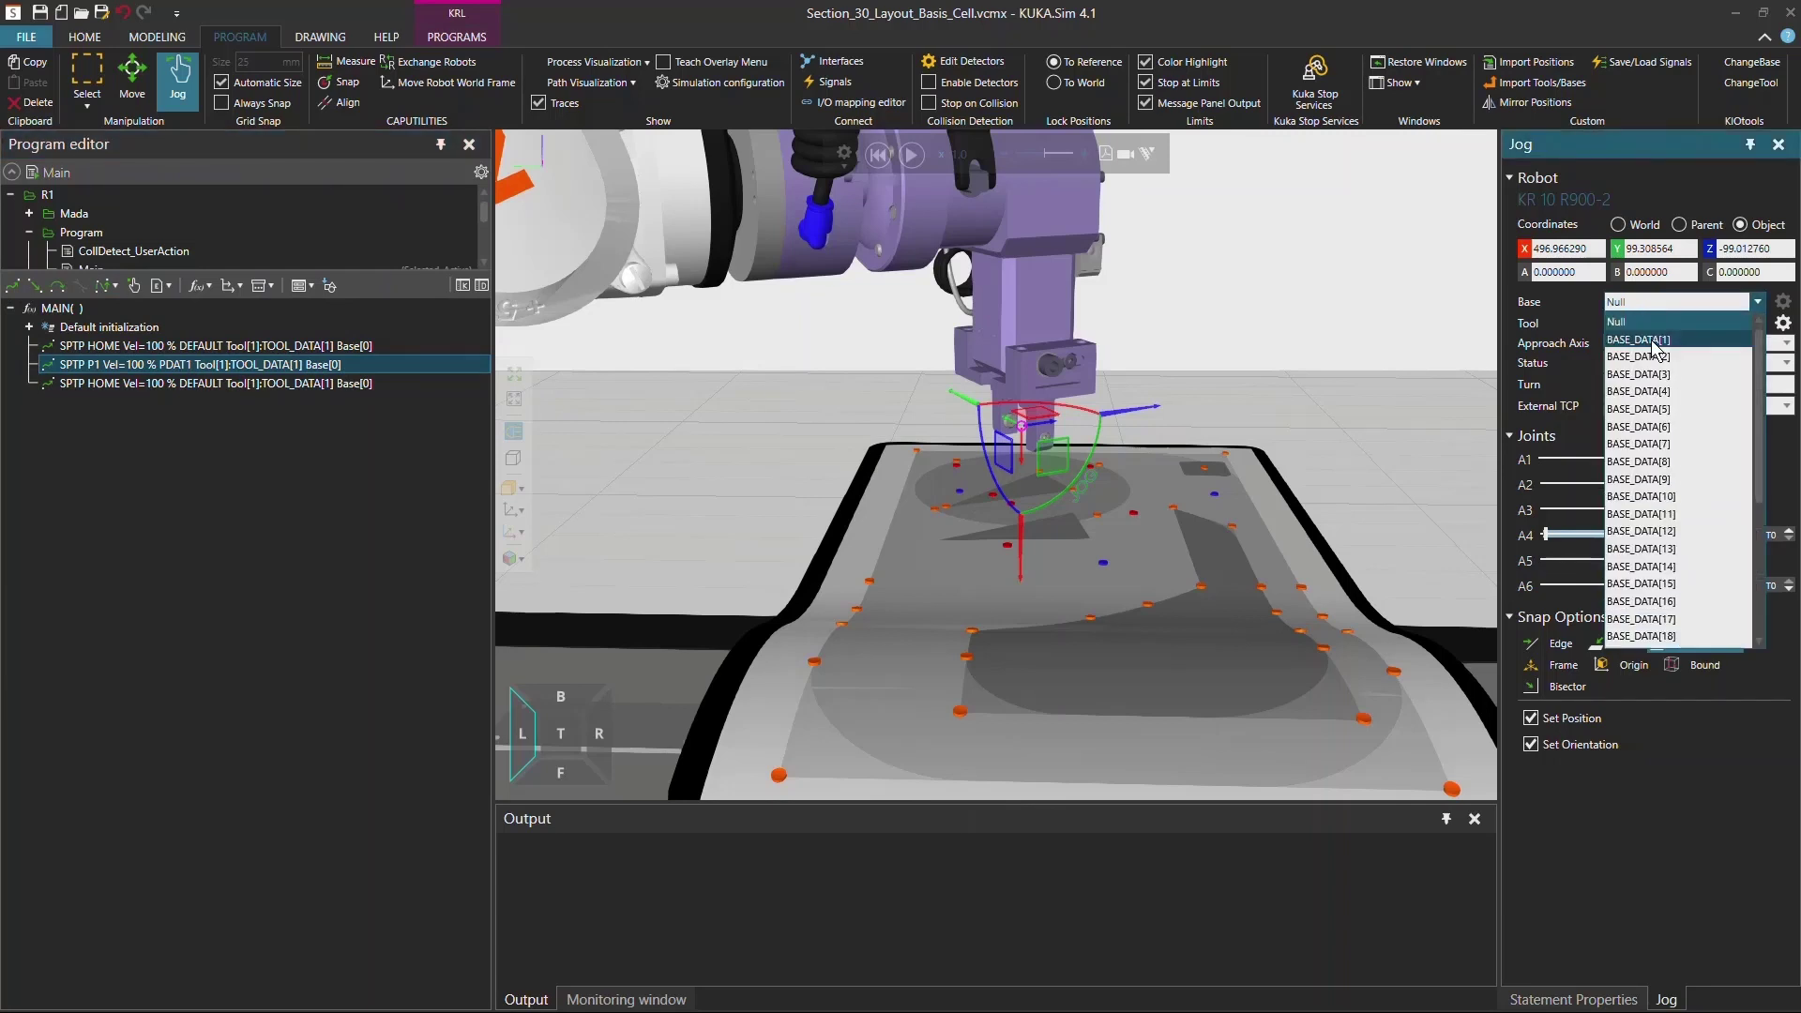
{"action": "left_click", "coordinate": [1660, 342]}
{"action": "right_click_drag", "start_coordinate": [1360, 469], "coordinate": [1077, 550]}
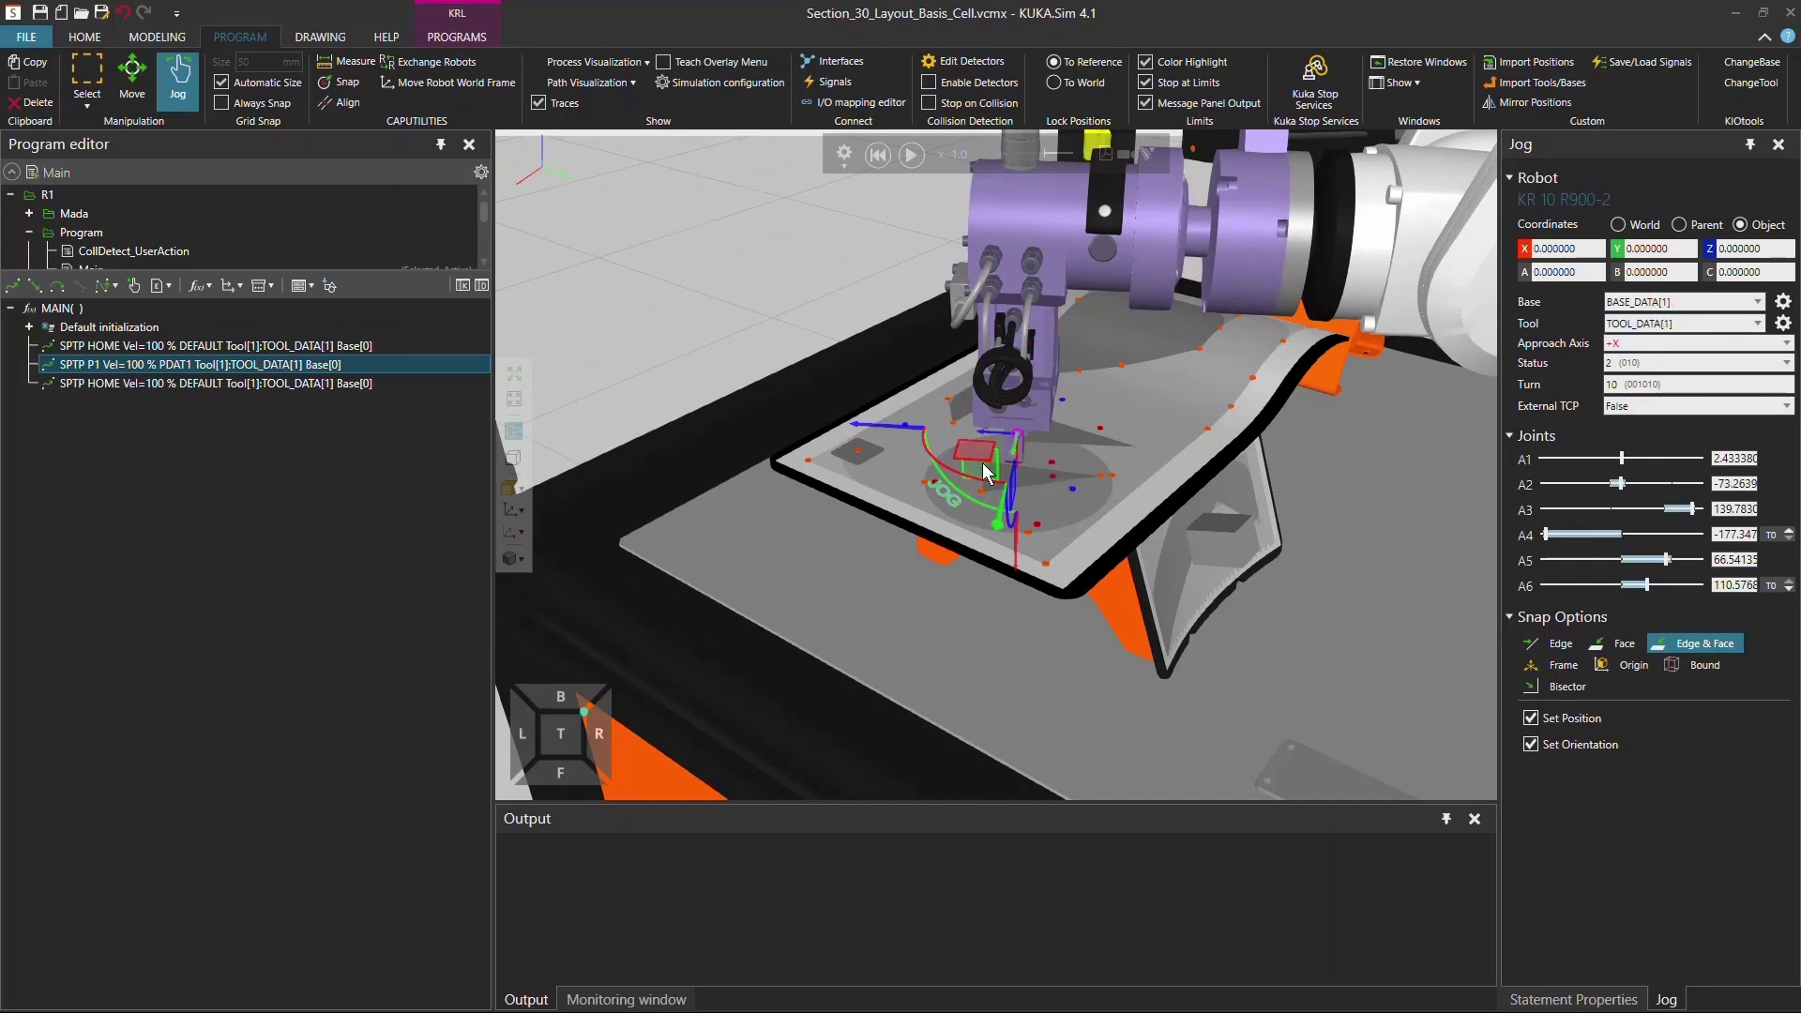
- Snap the tool to another point on the table face and teach it as SPTP P2 after P1
{"action": "left_click", "coordinate": [339, 82]}
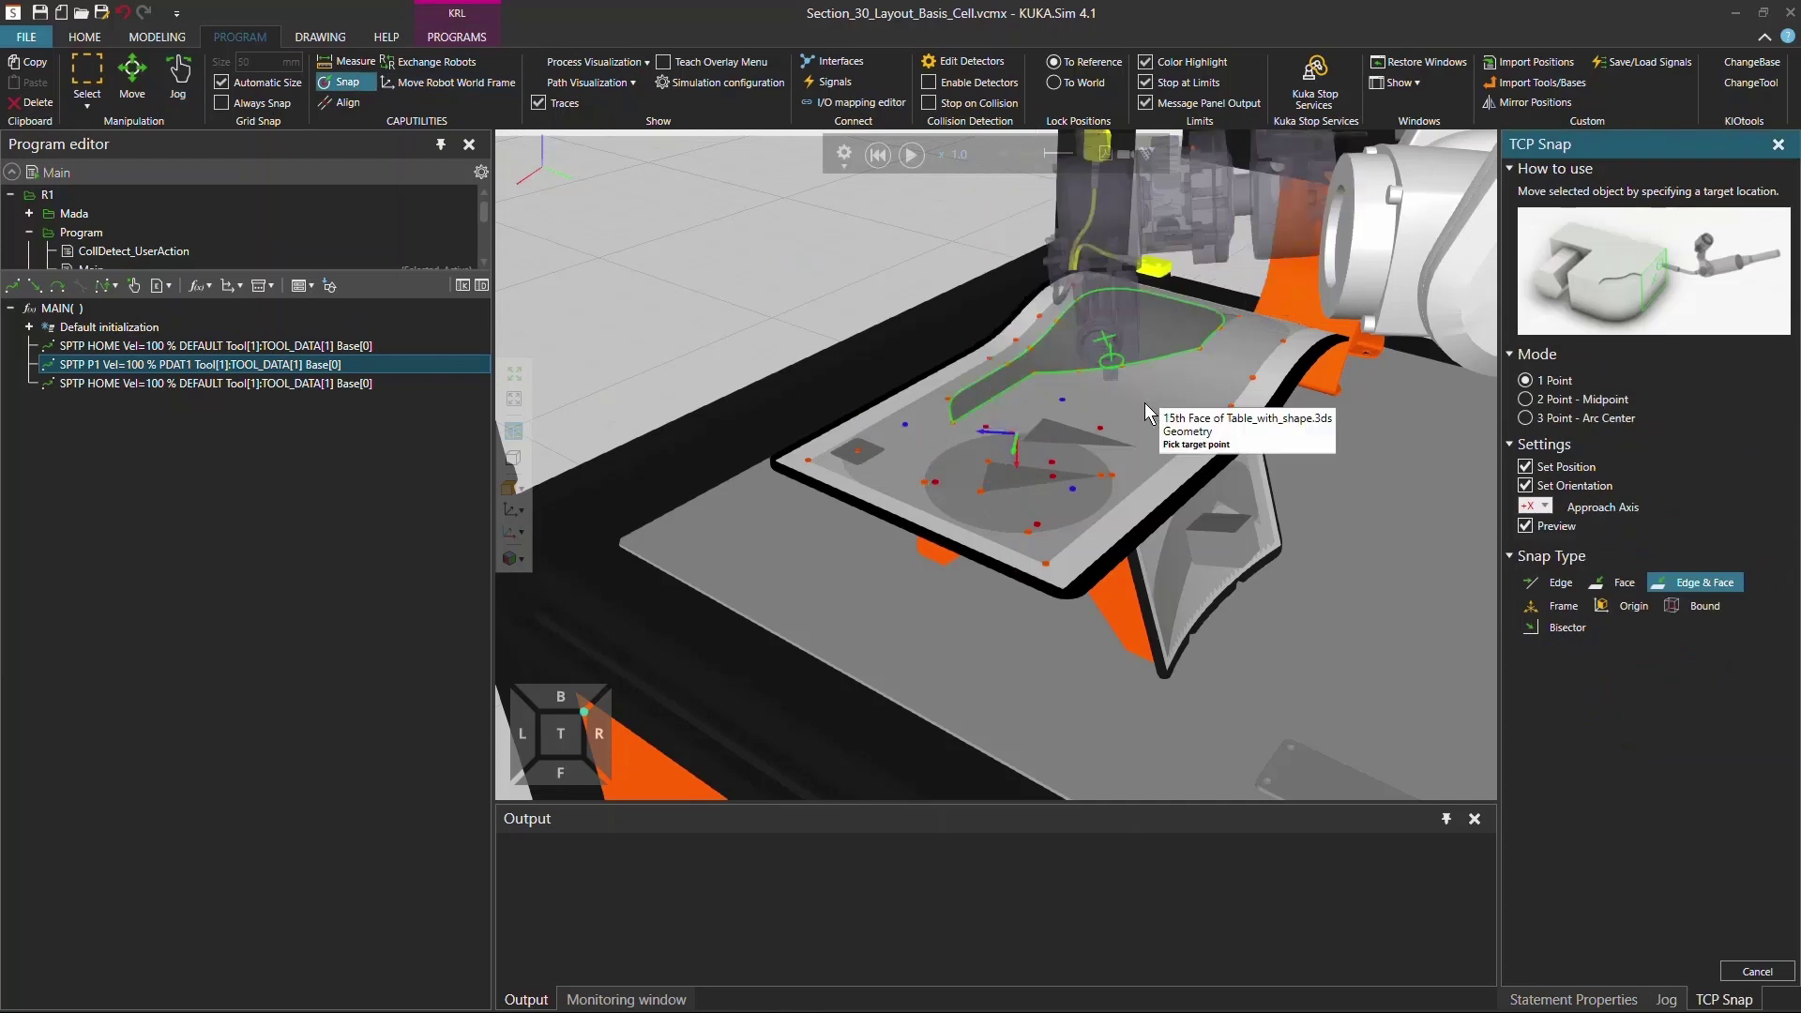
{"action": "left_click", "coordinate": [1096, 386]}
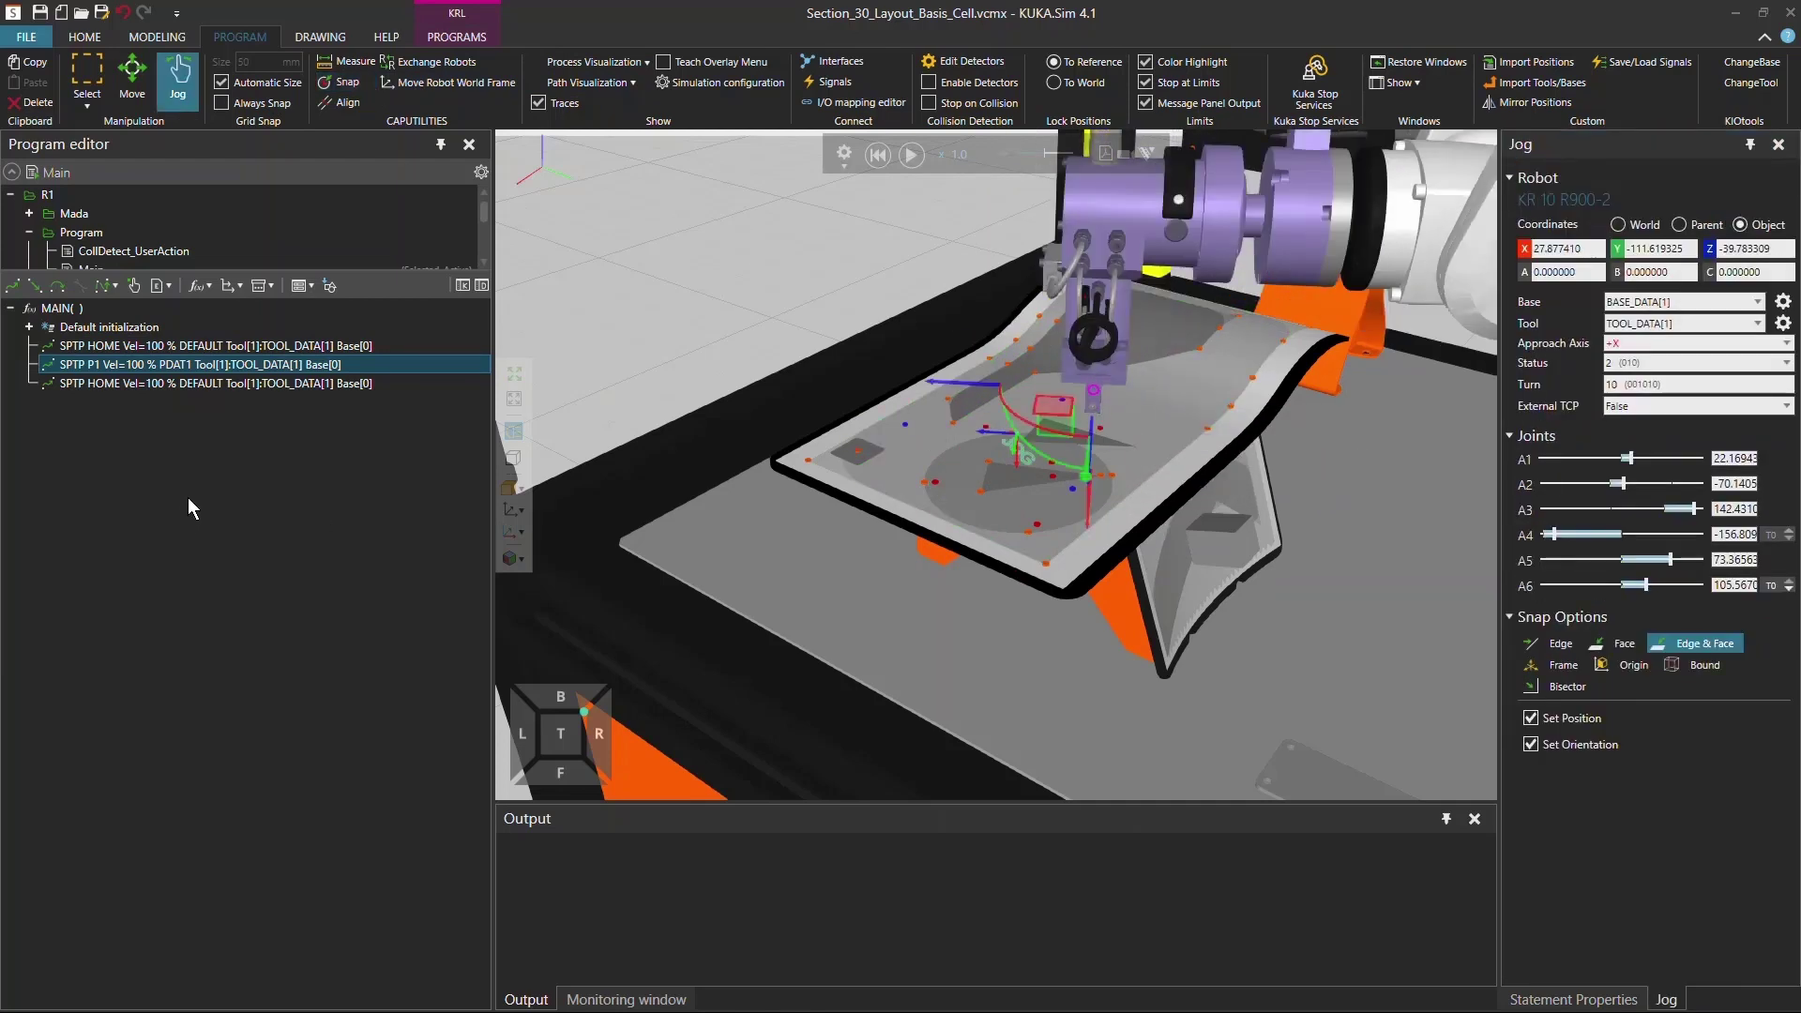
{"action": "left_click", "coordinate": [13, 285]}
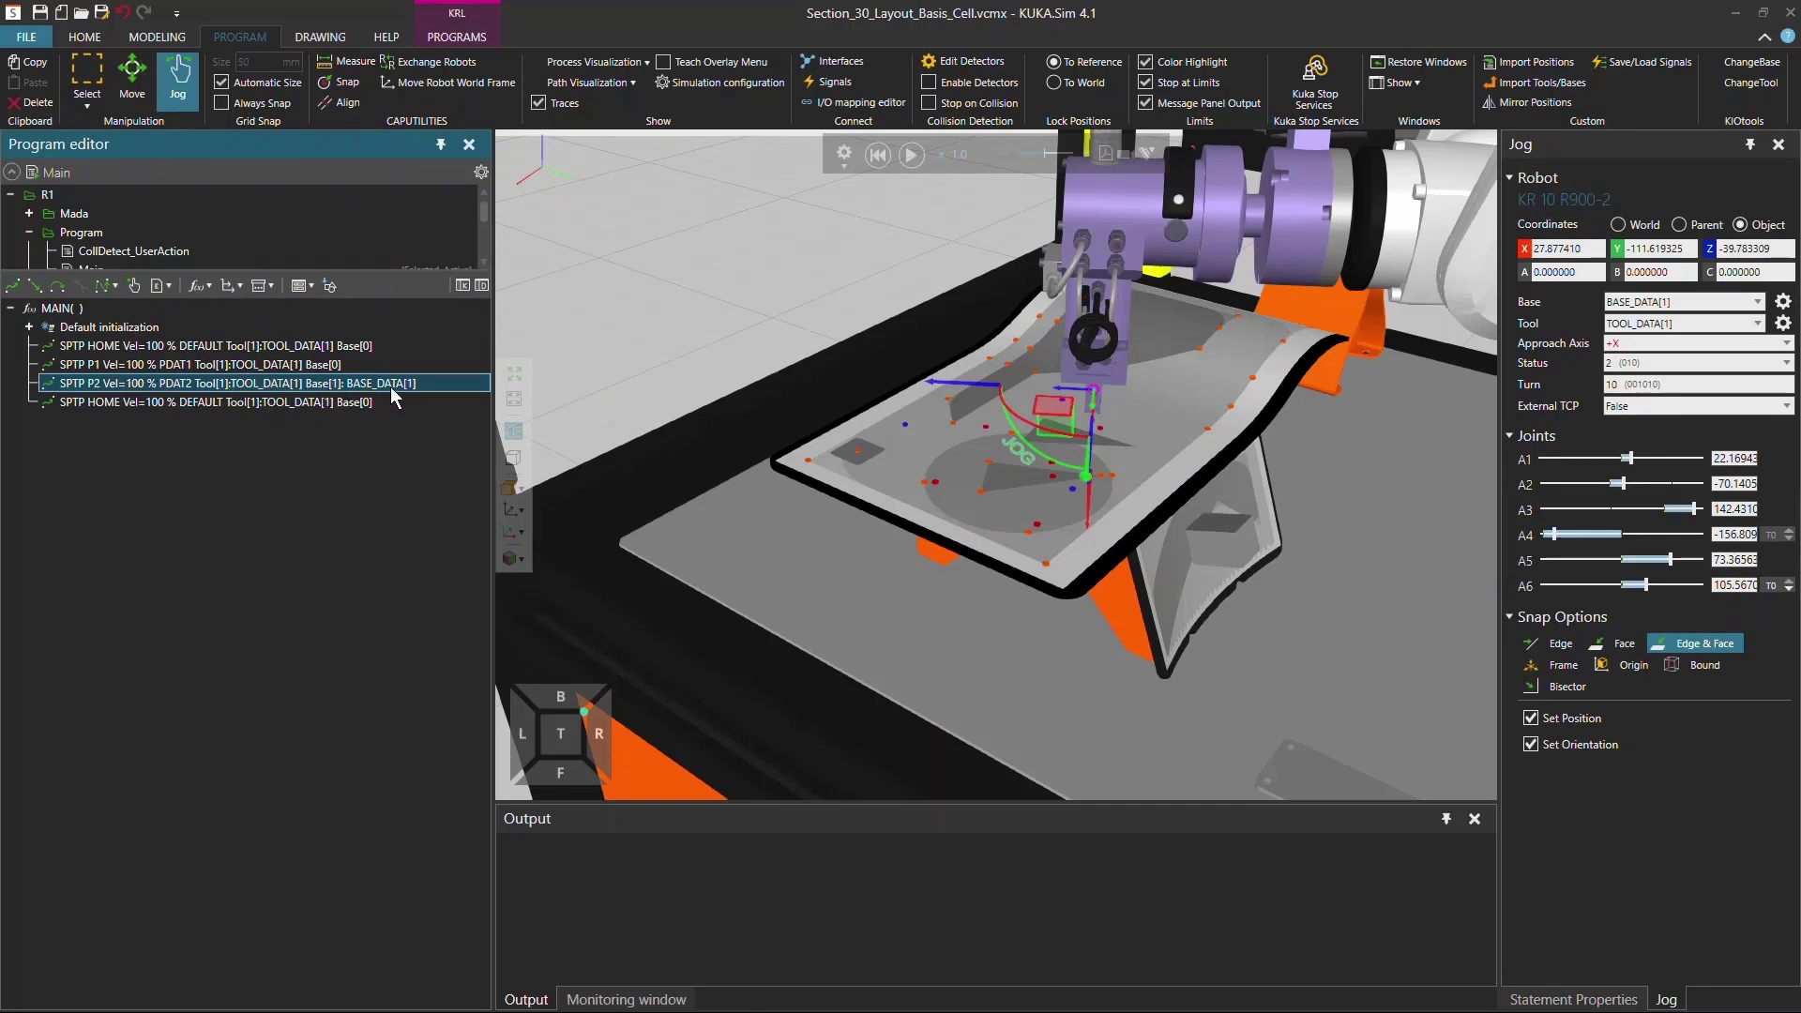
- Show the jog coordinates relative to Parent, then World
{"action": "right_click_drag", "start_coordinate": [986, 405], "coordinate": [1010, 402]}
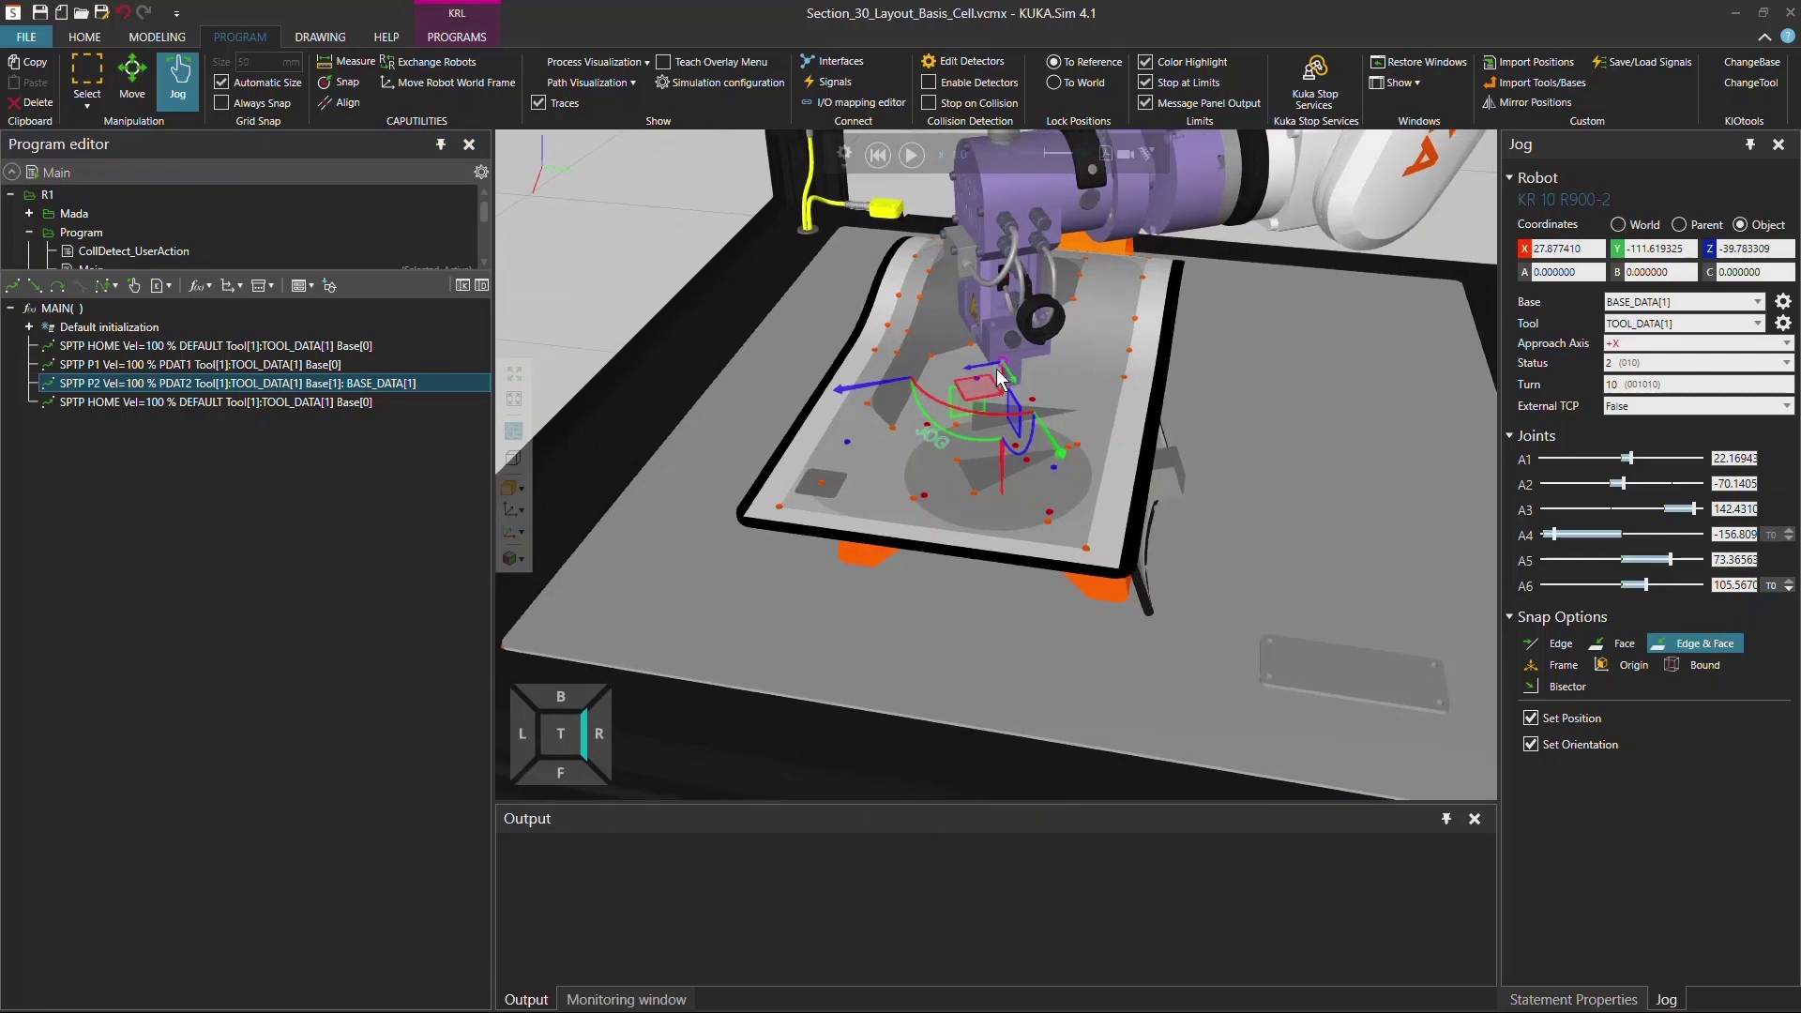
{"action": "left_click", "coordinate": [1680, 225]}
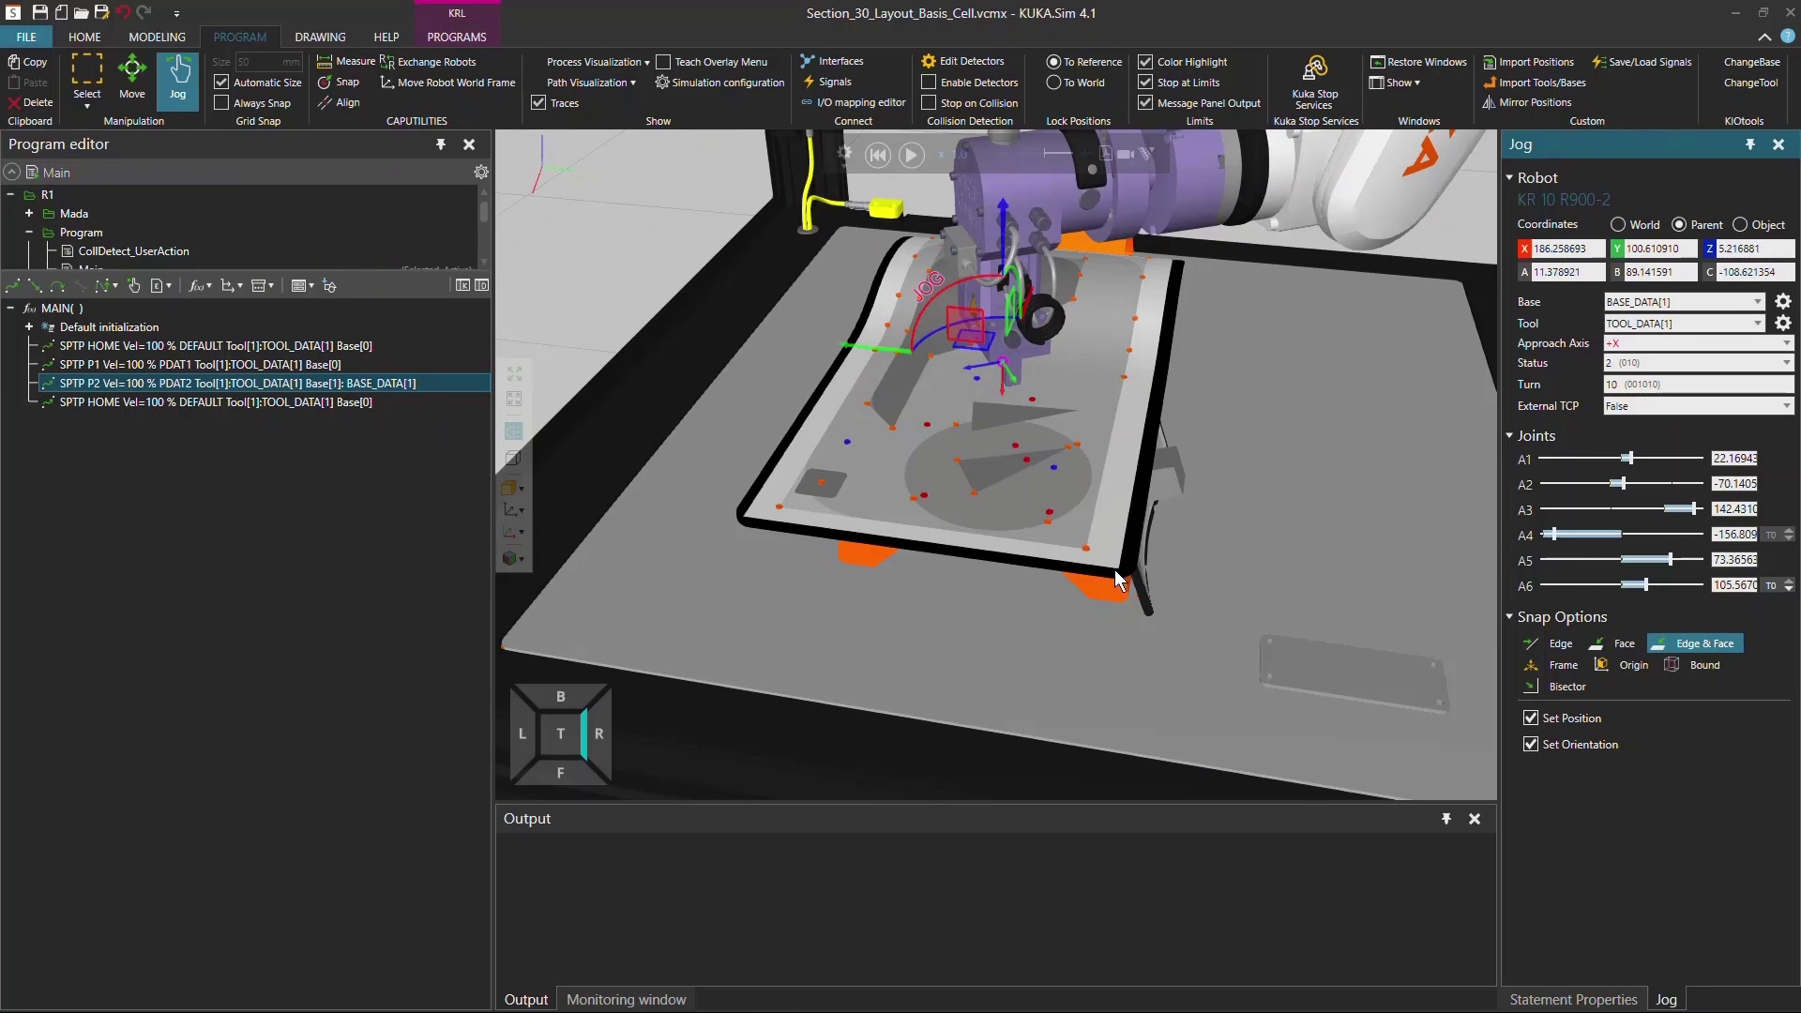
{"action": "right_click_drag", "start_coordinate": [1115, 568], "coordinate": [1112, 565]}
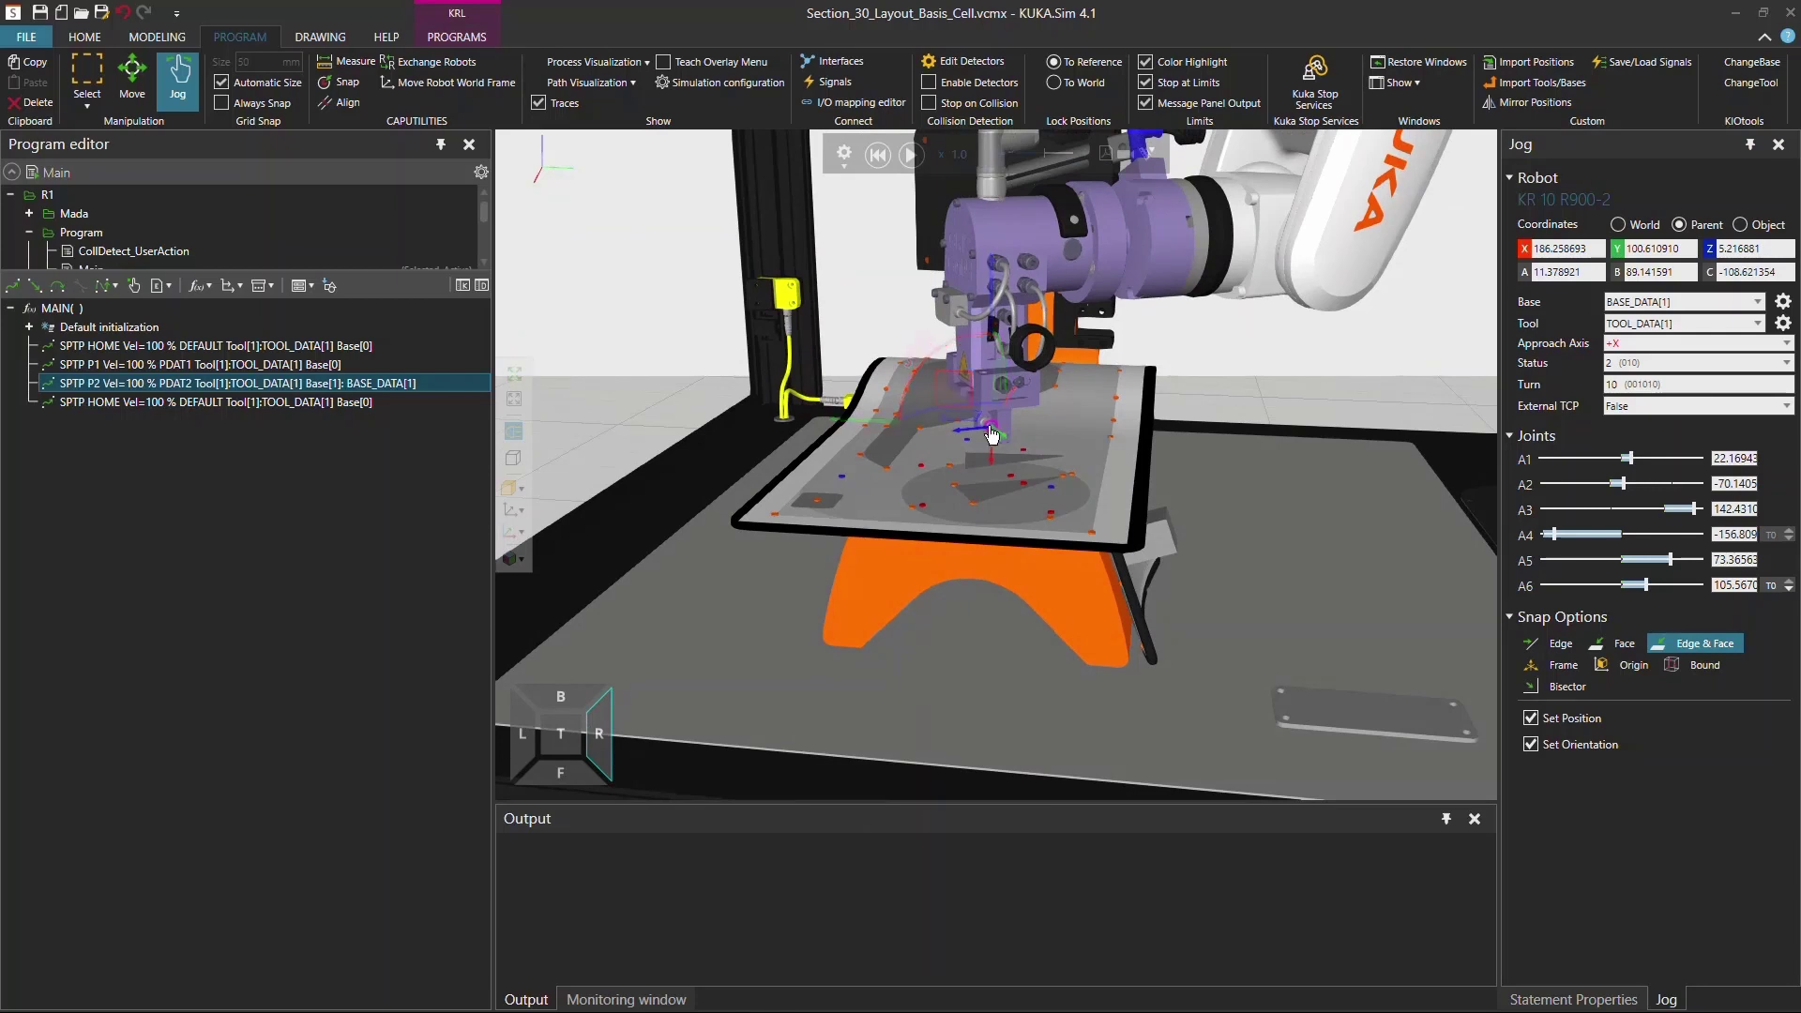
{"action": "left_click", "coordinate": [1641, 224]}
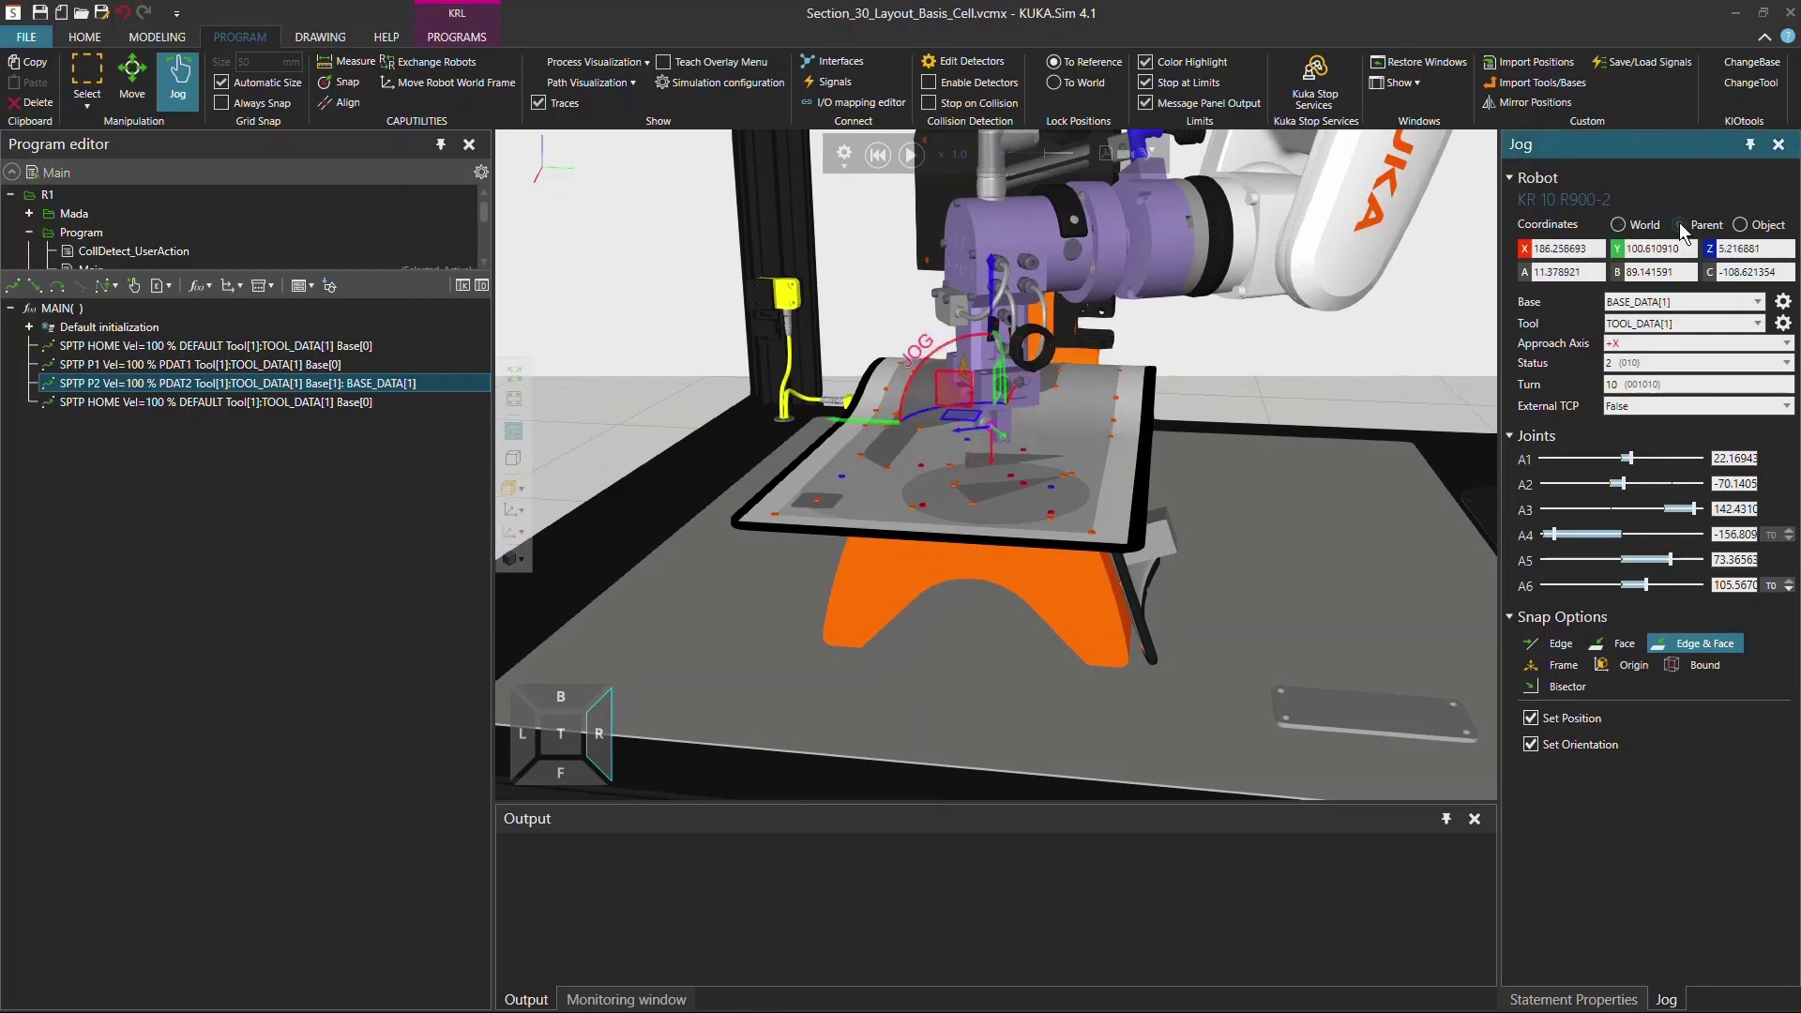